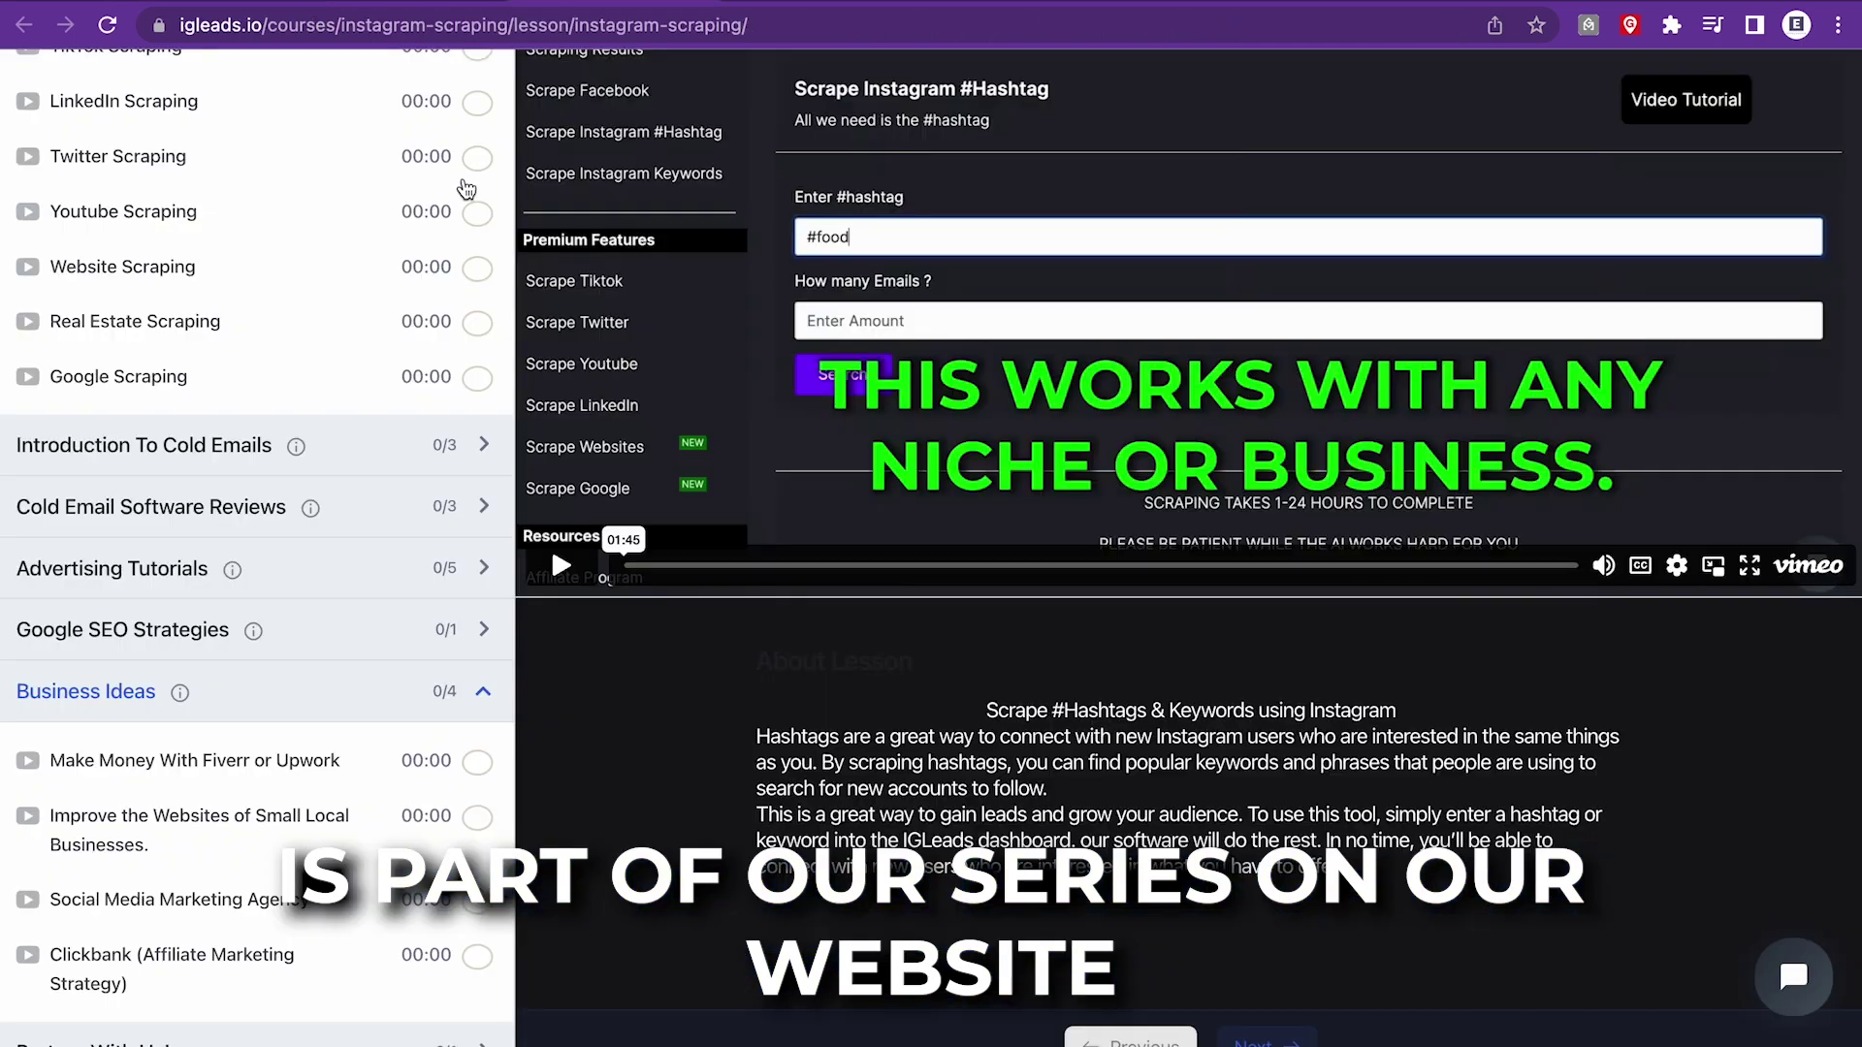
Scroll the IGLeads lesson page, then bring up the 'Selling B2B Leads to Businesses' presentation PDF.
scroll(393, 334, up, 1)
scroll(389, 349, up, 8)
scroll(389, 349, down, 9)
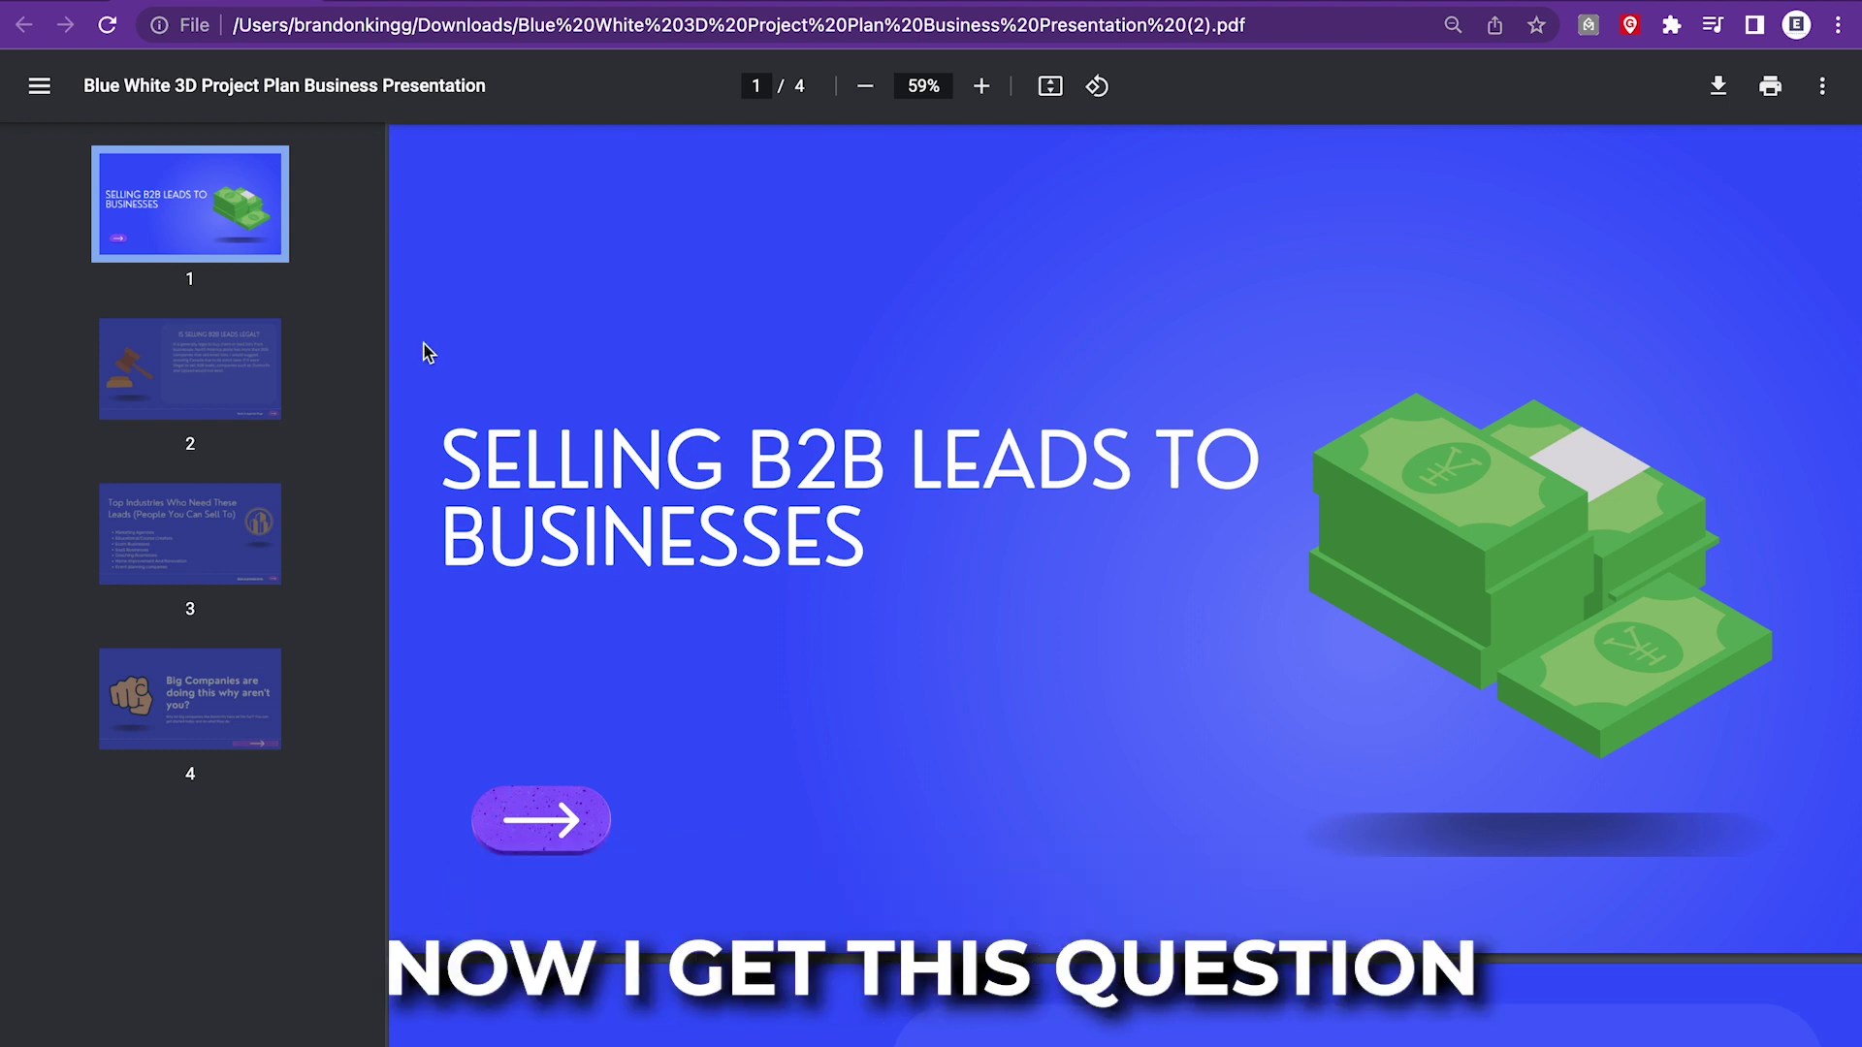
Jump to page 2 of 4, the 'Is Selling B2B Leads Legal?' slide.
click(162, 371)
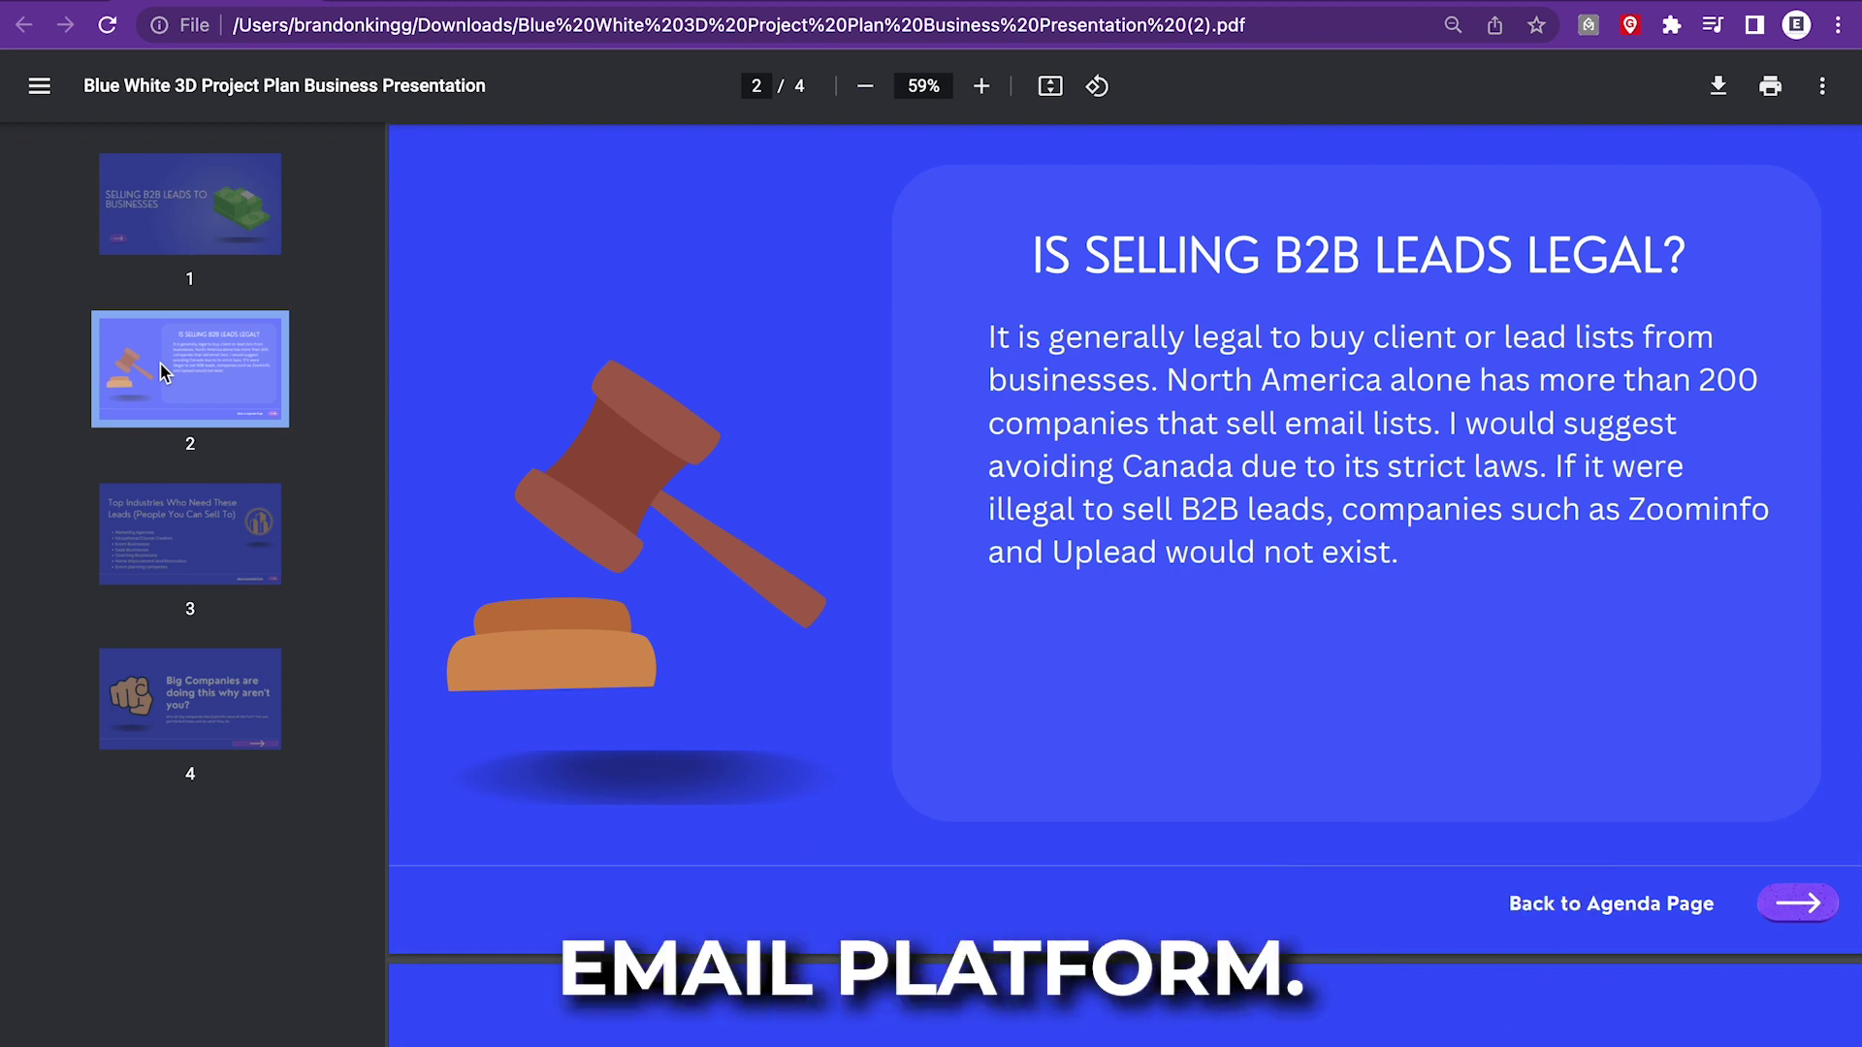
Show slide 3 listing the top industries, then the final slide 4.
click(193, 532)
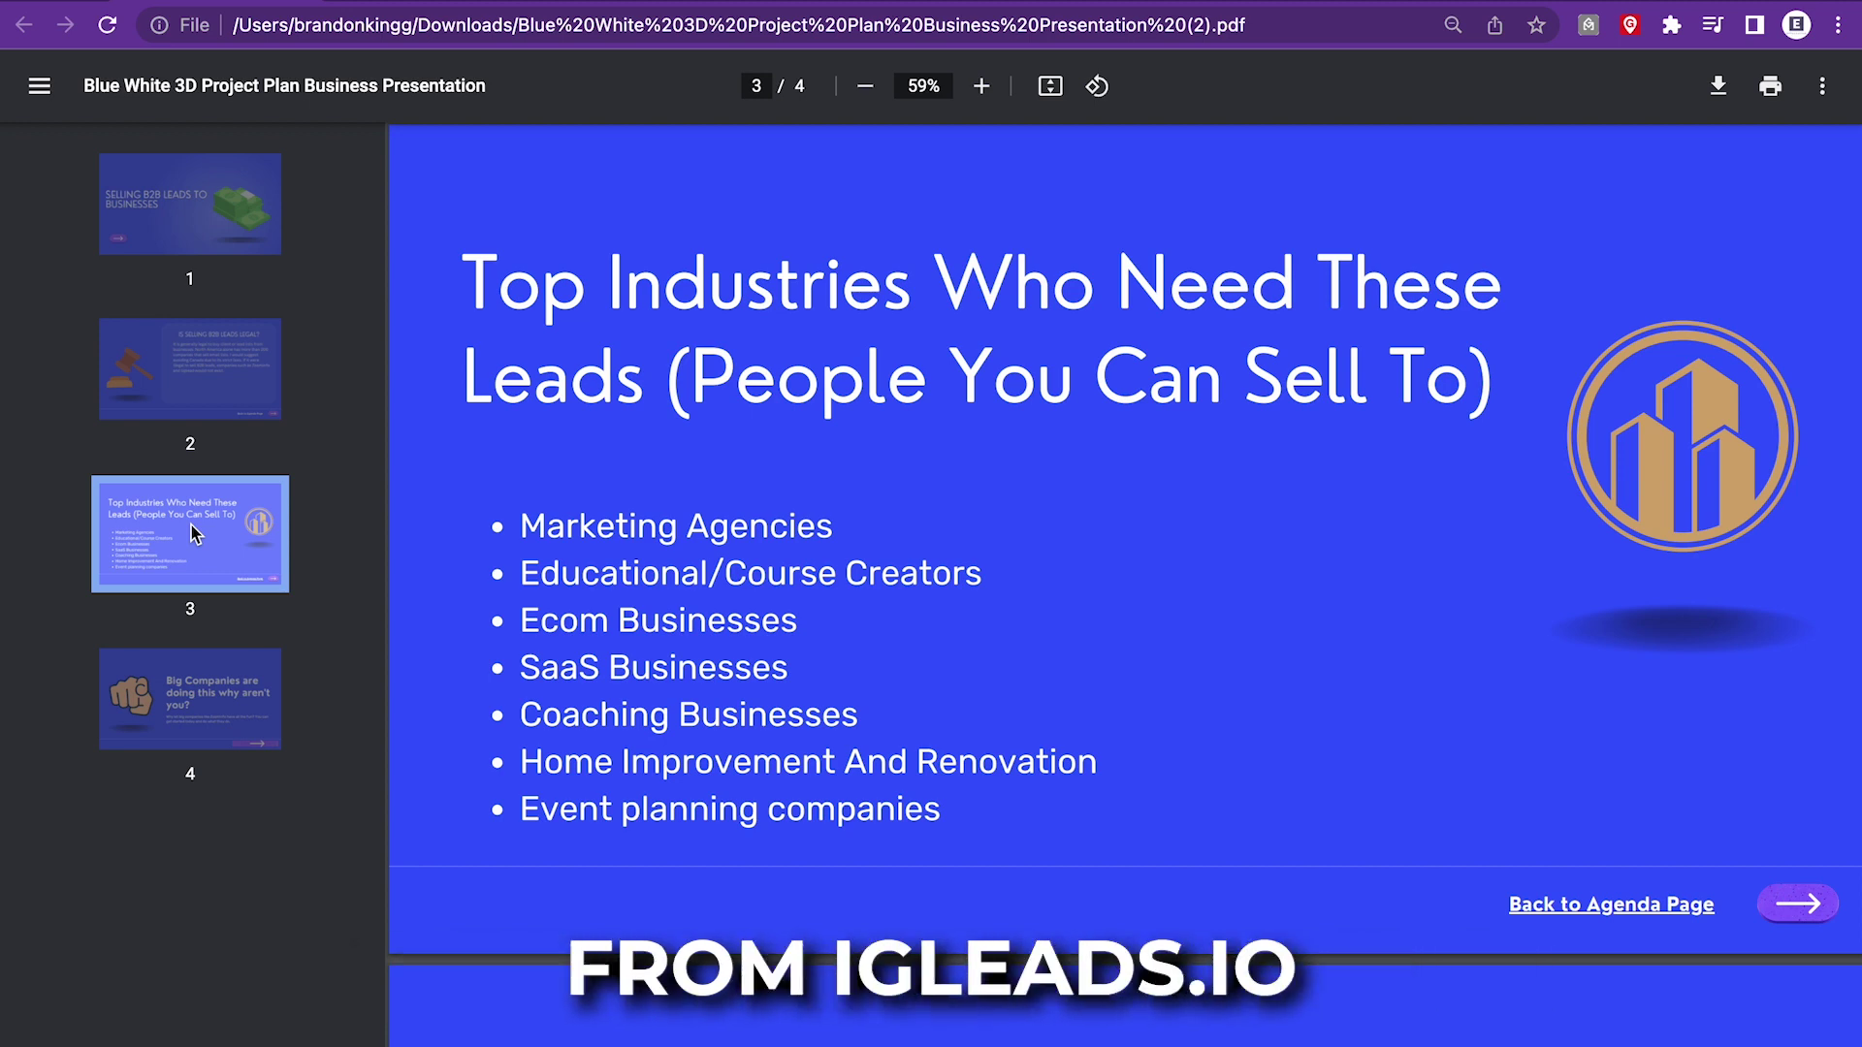
click(215, 708)
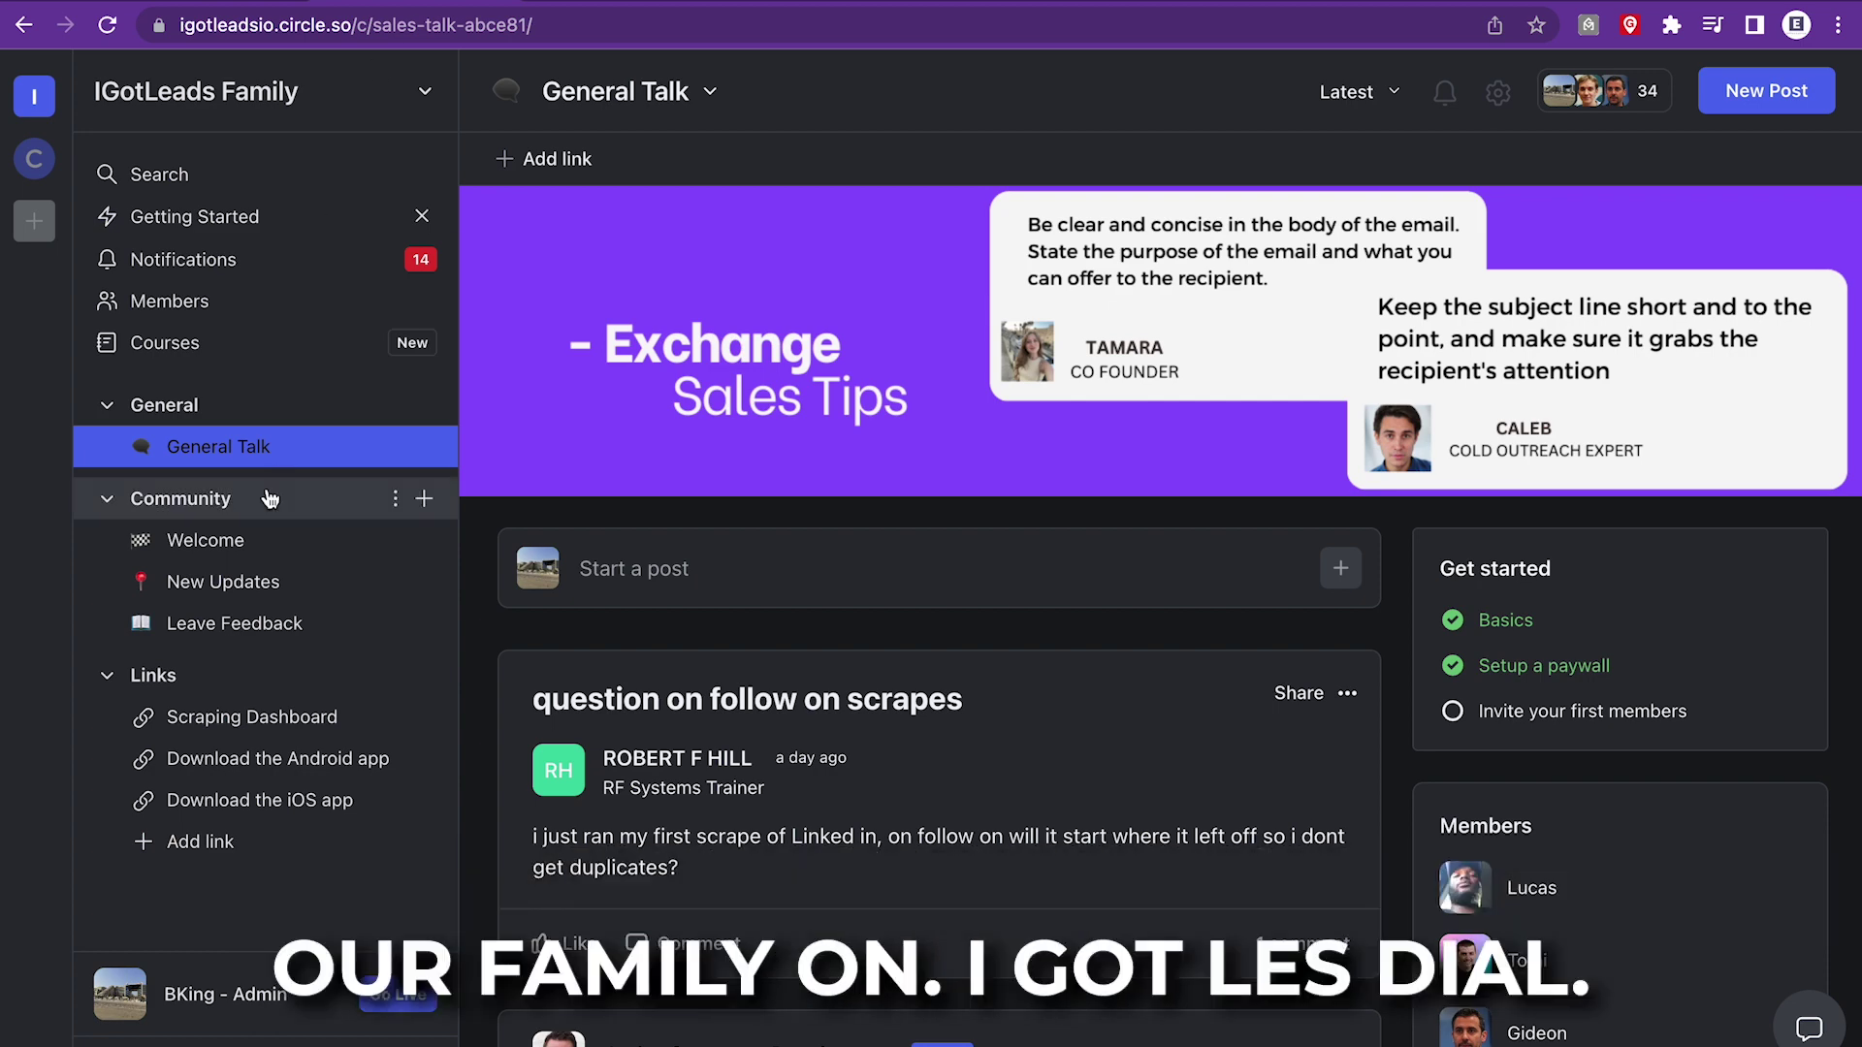
scroll(1055, 682, down, 3)
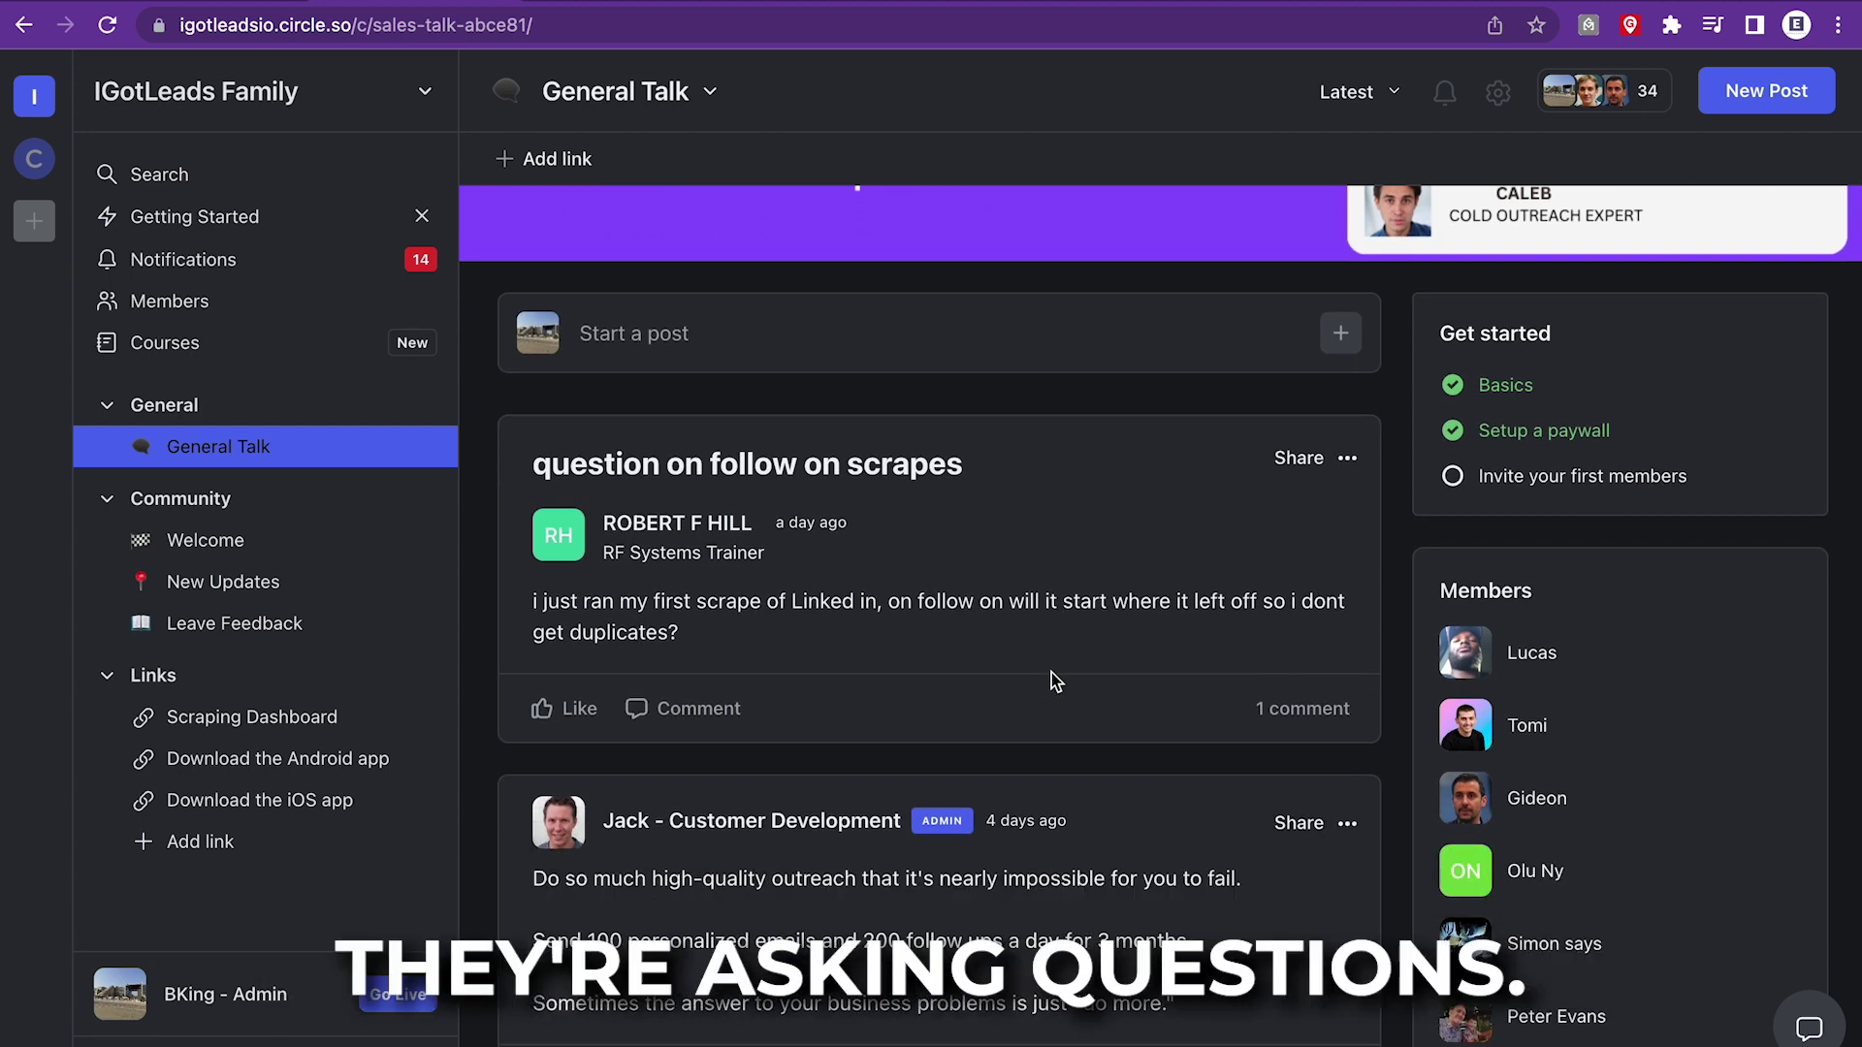
scroll(1051, 679, down, 8)
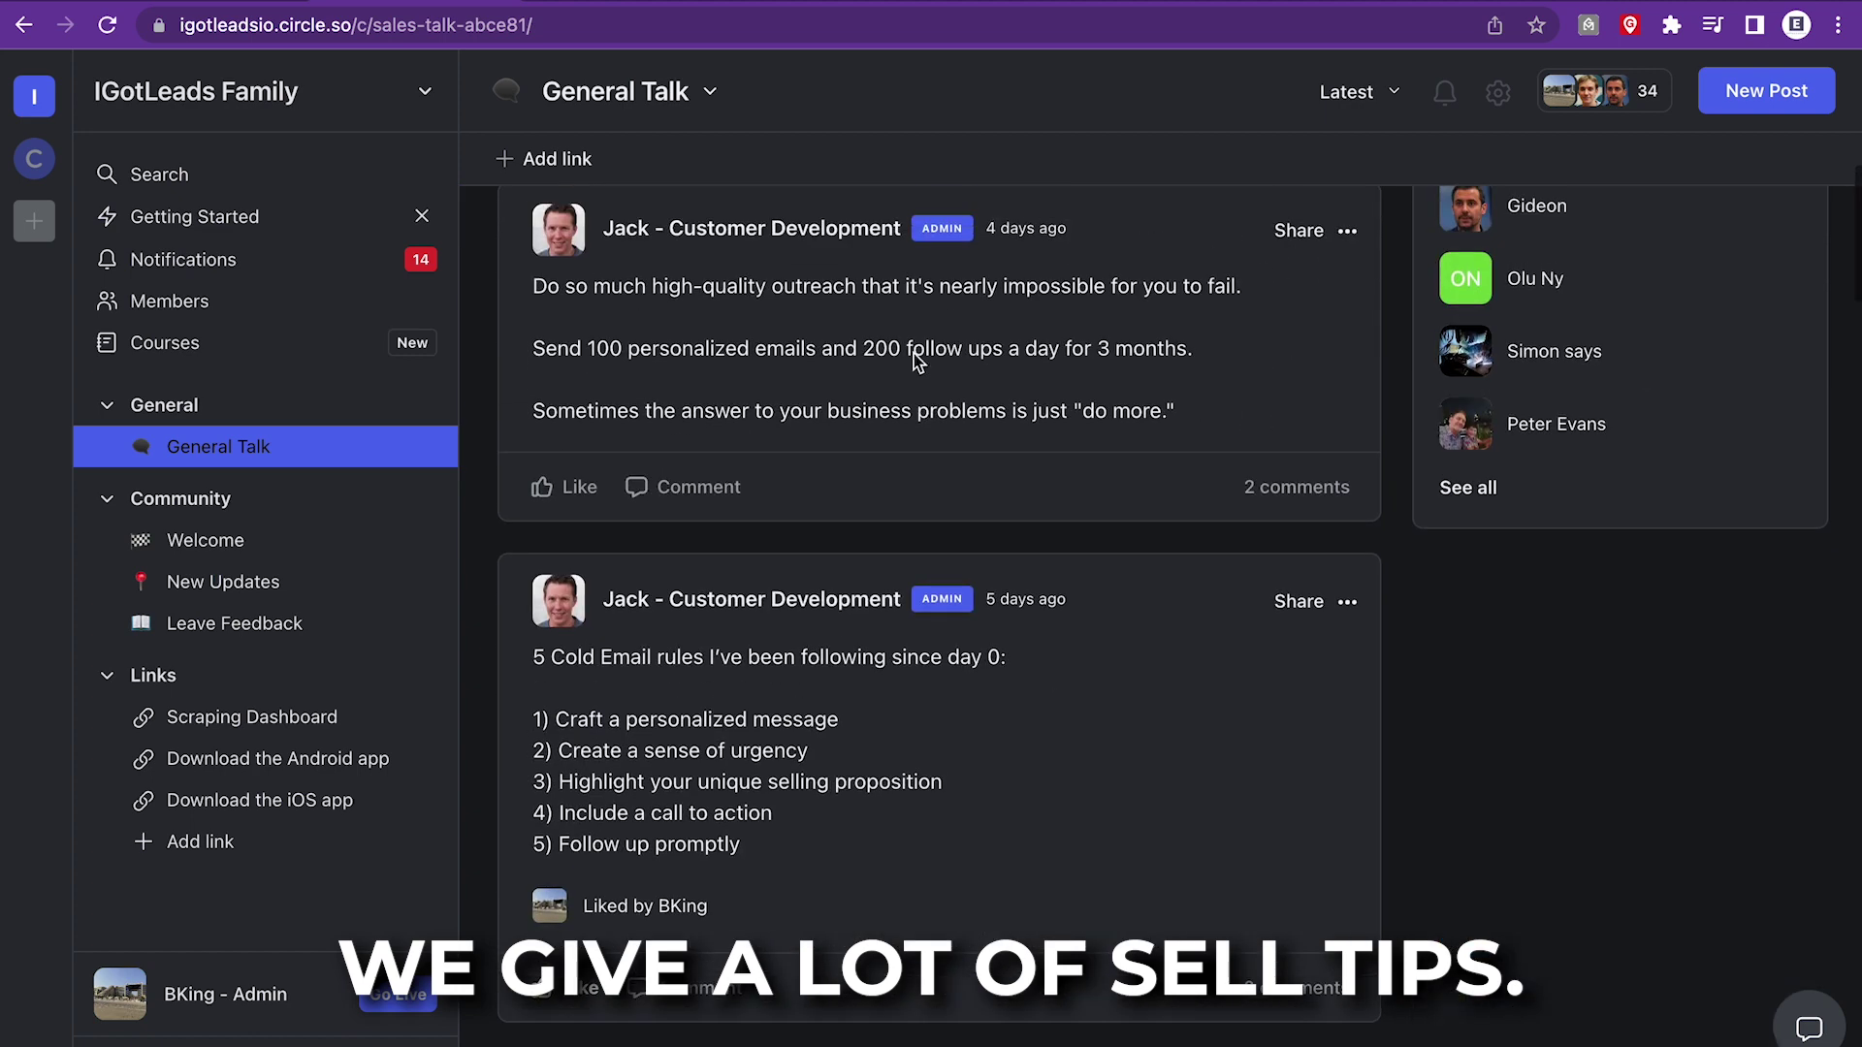
click(340, 579)
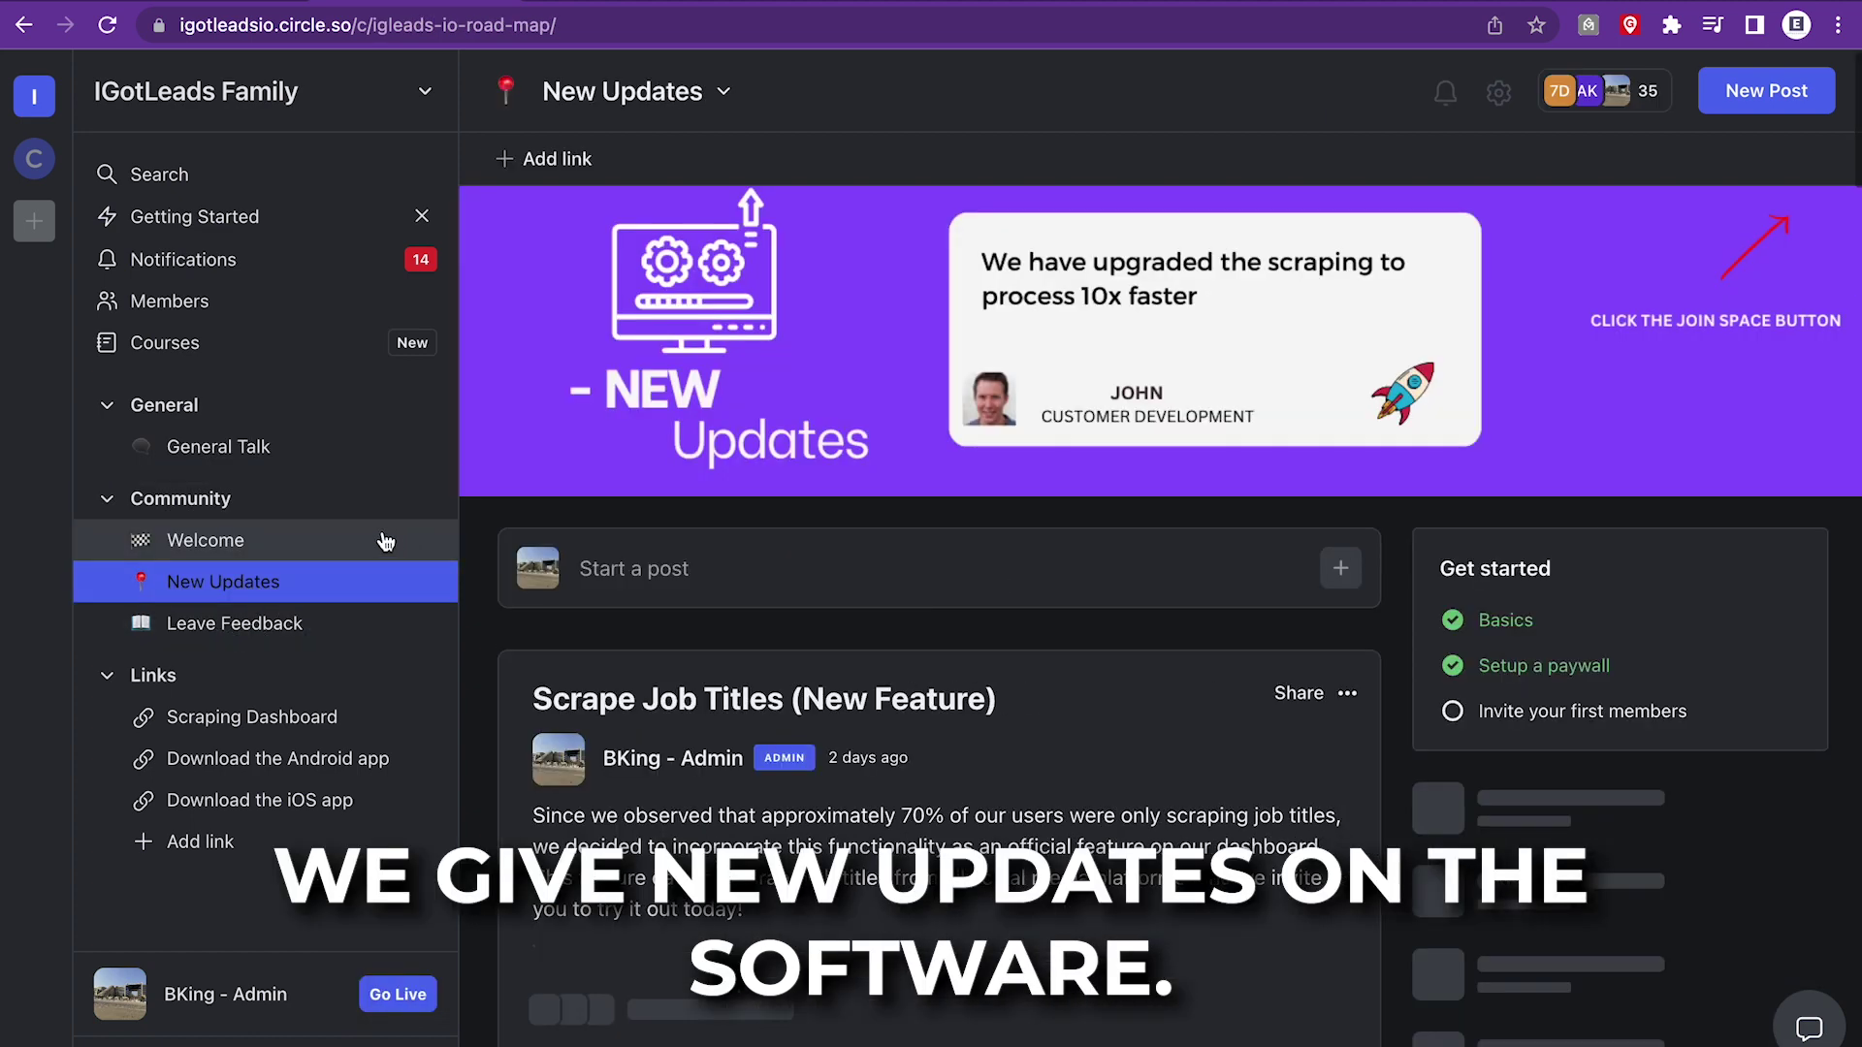
click(330, 456)
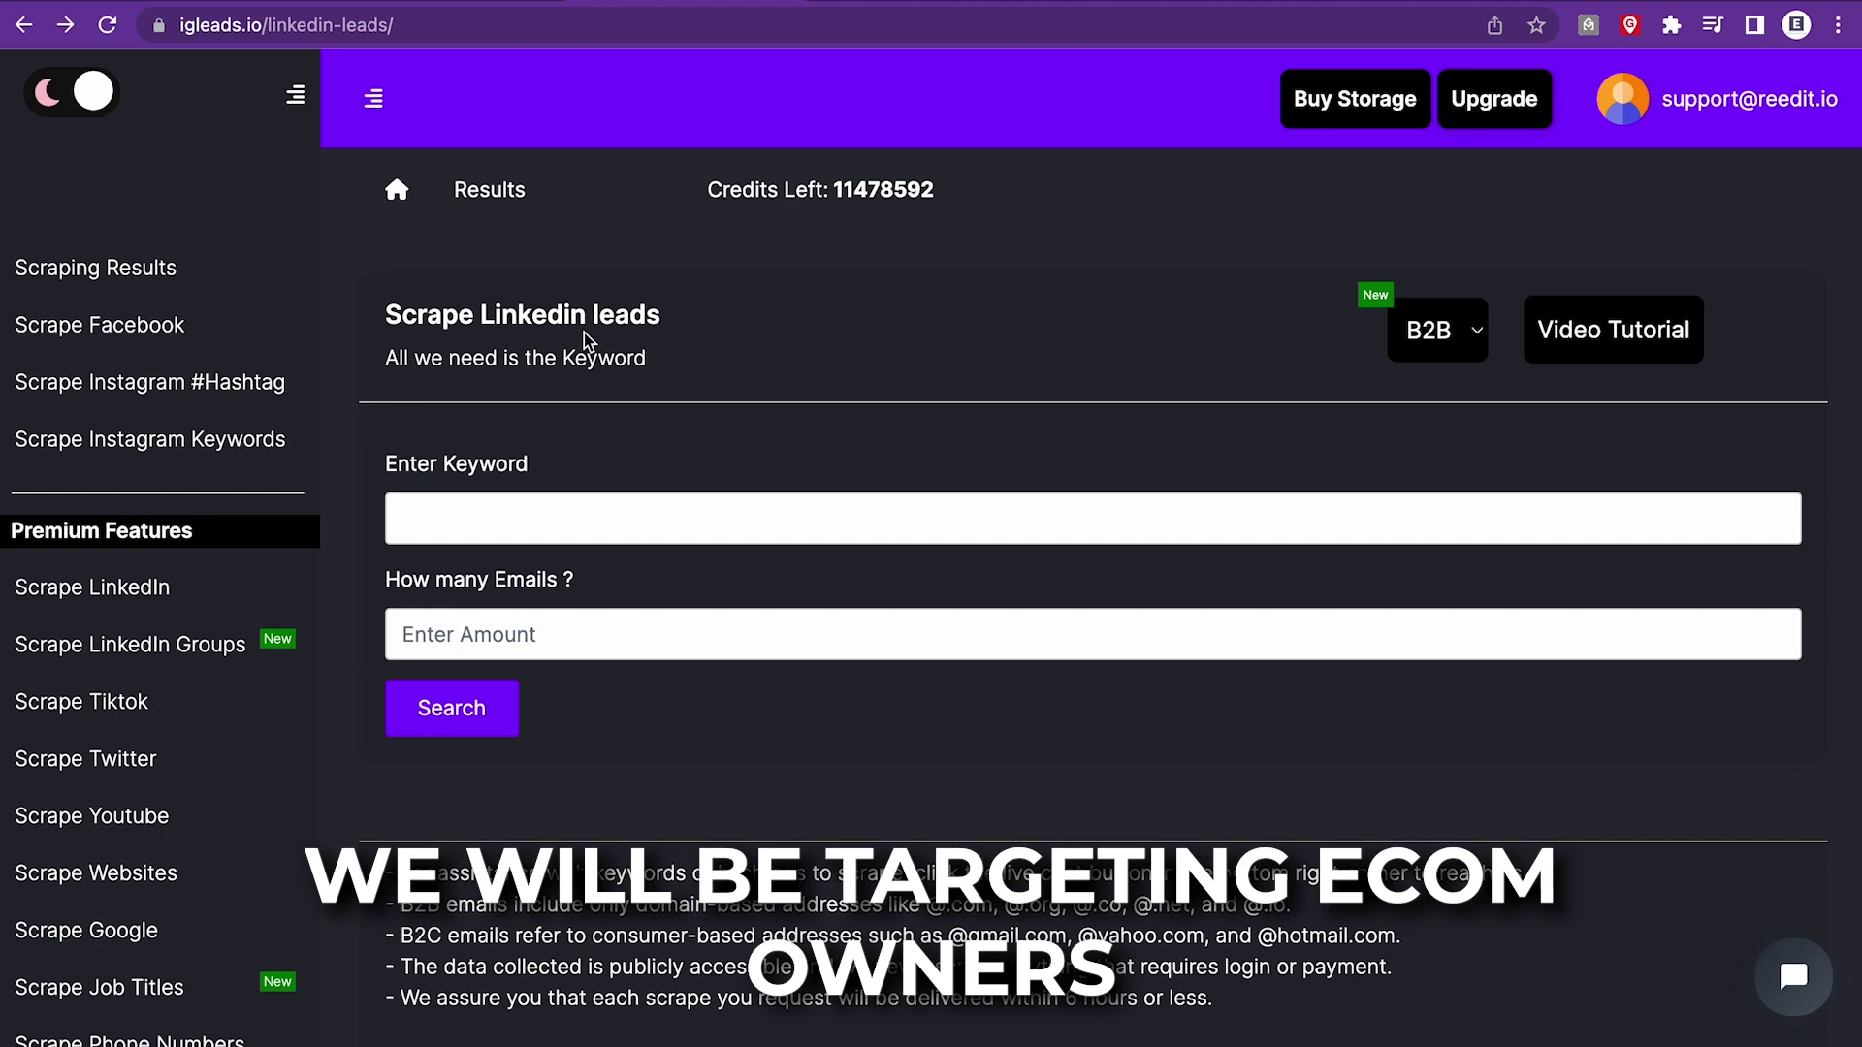
Enter 'ecommerce' as the keyword and start the LinkedIn leads scrape.
click(449, 518)
text(ecommerce)
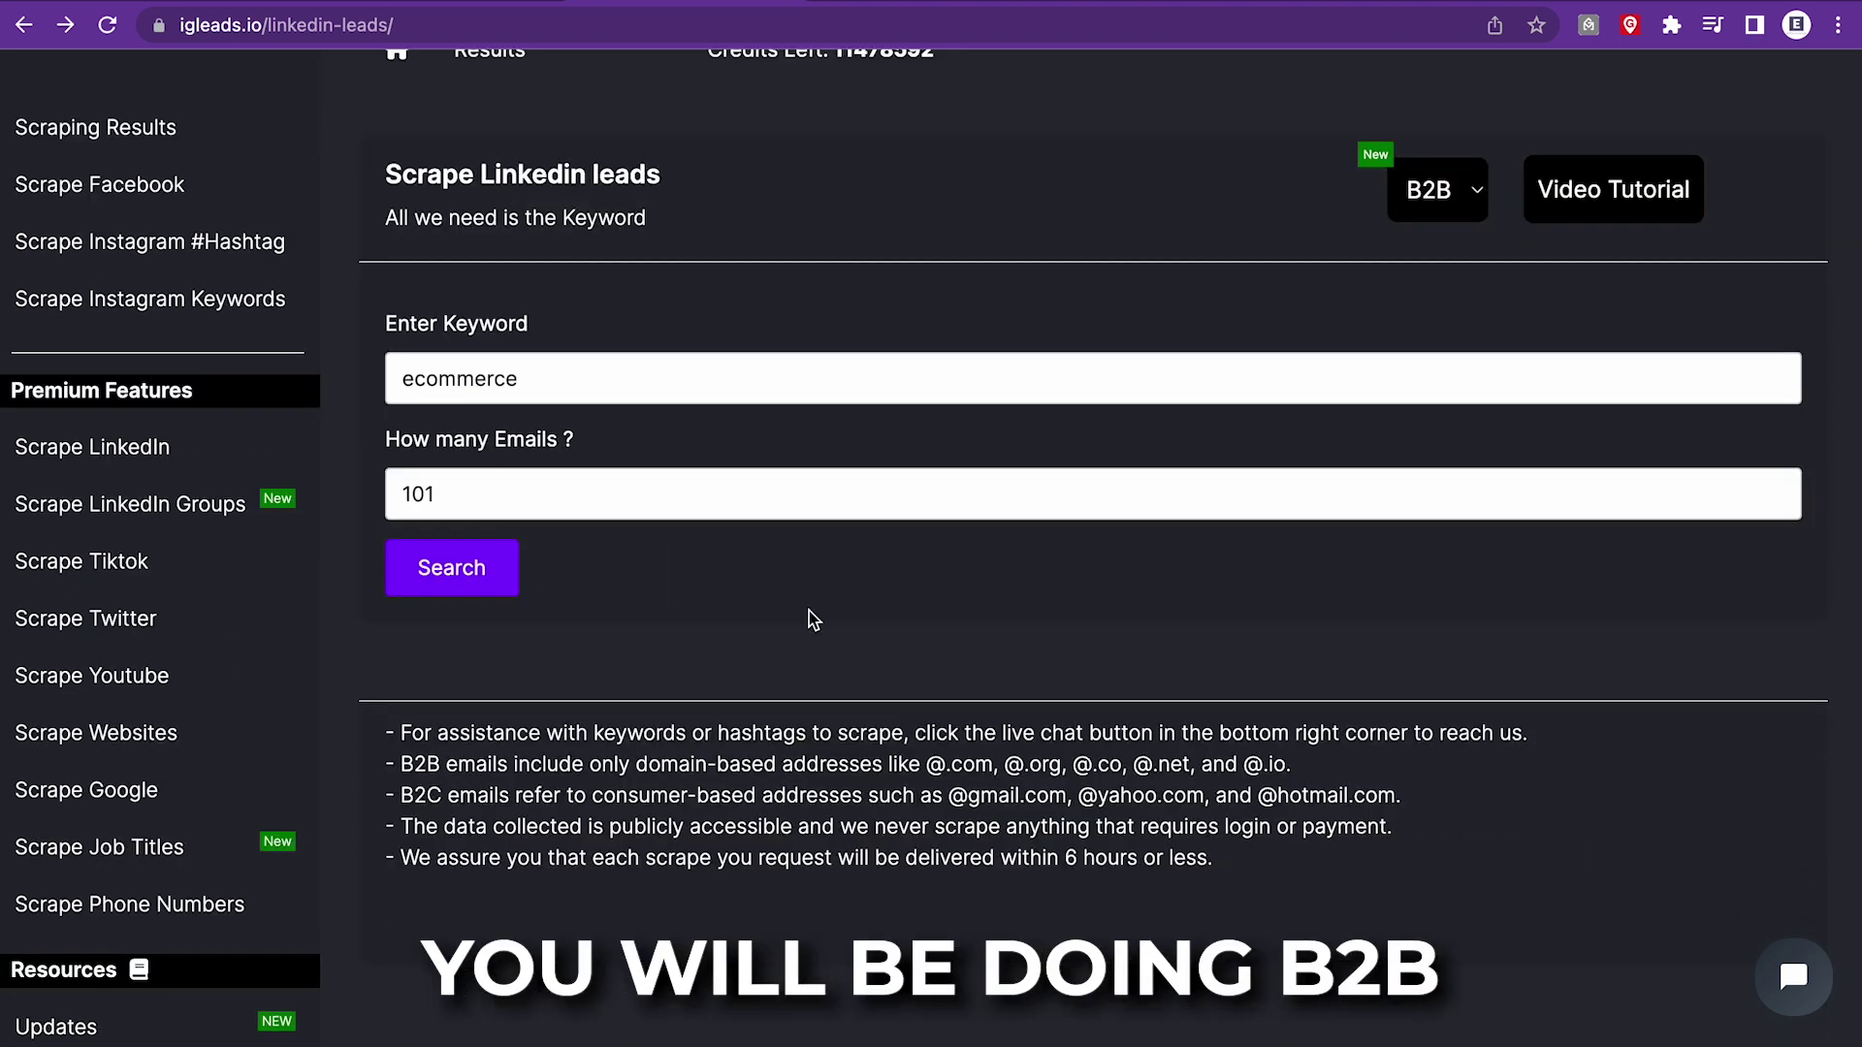
scroll(811, 617, up, 2)
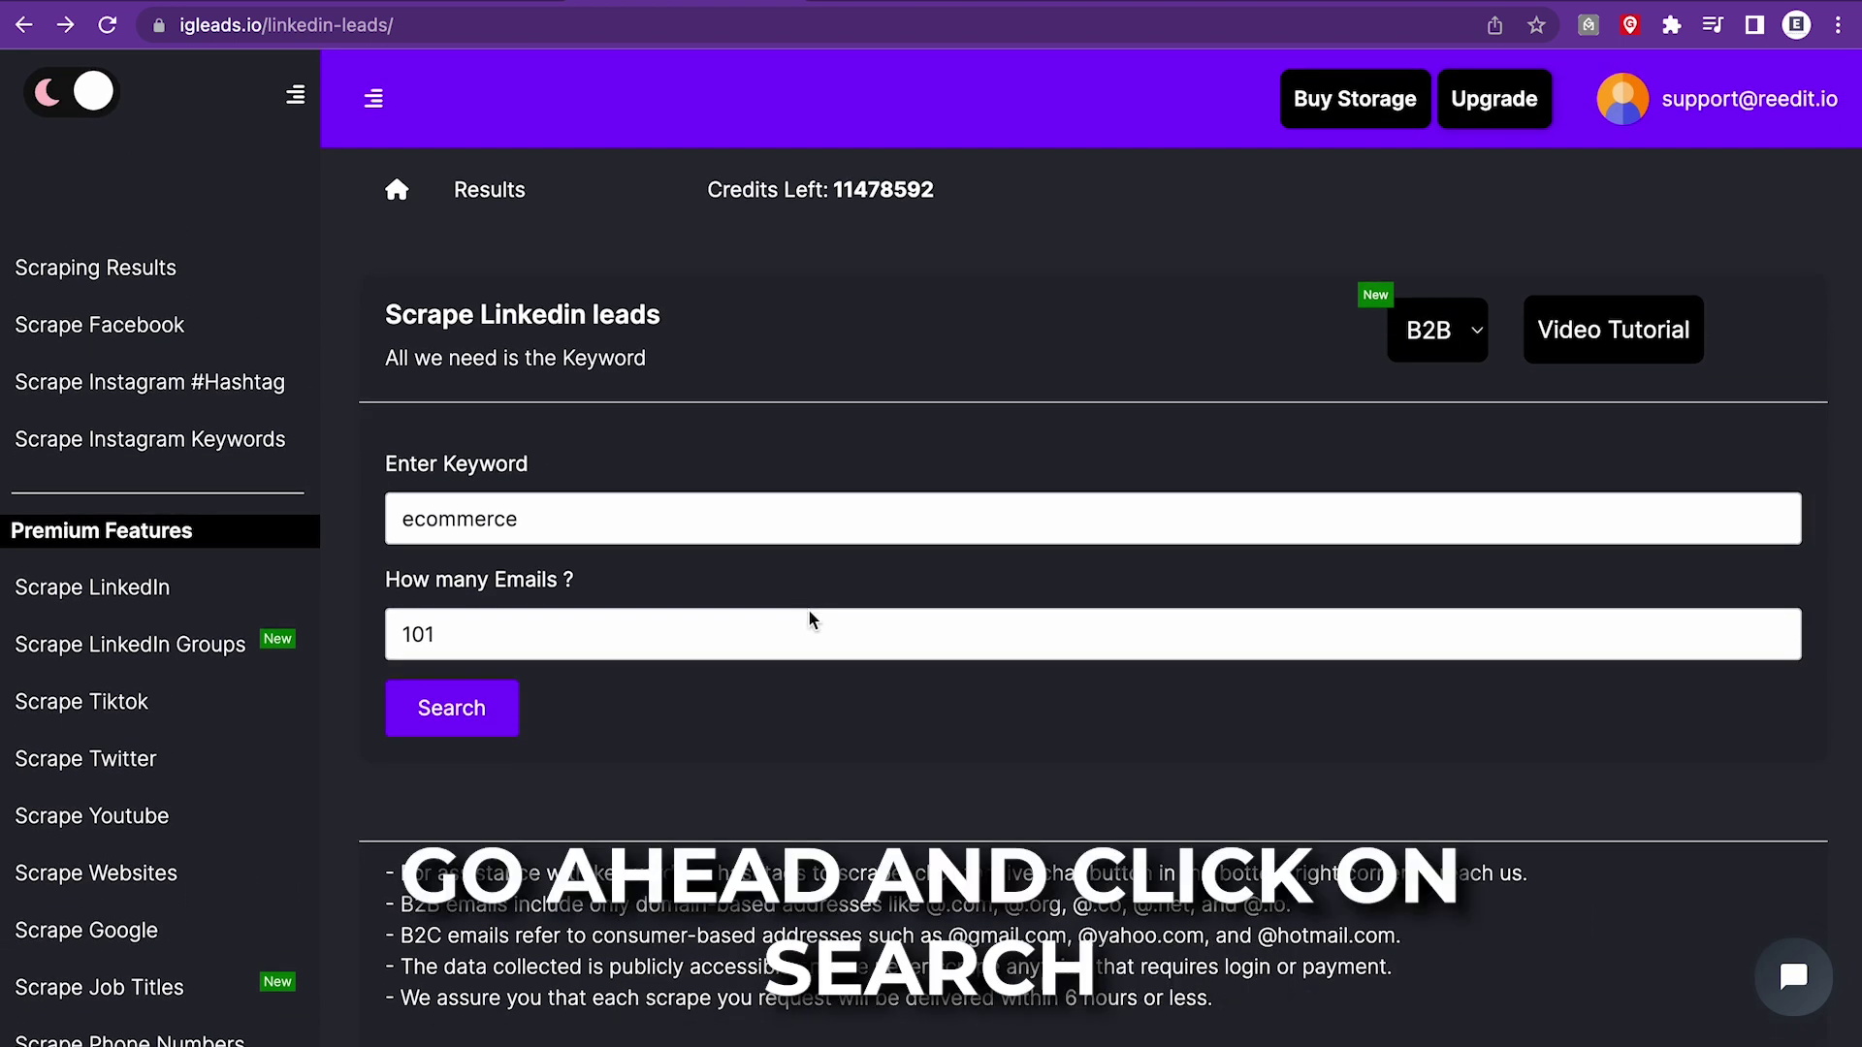
click(452, 708)
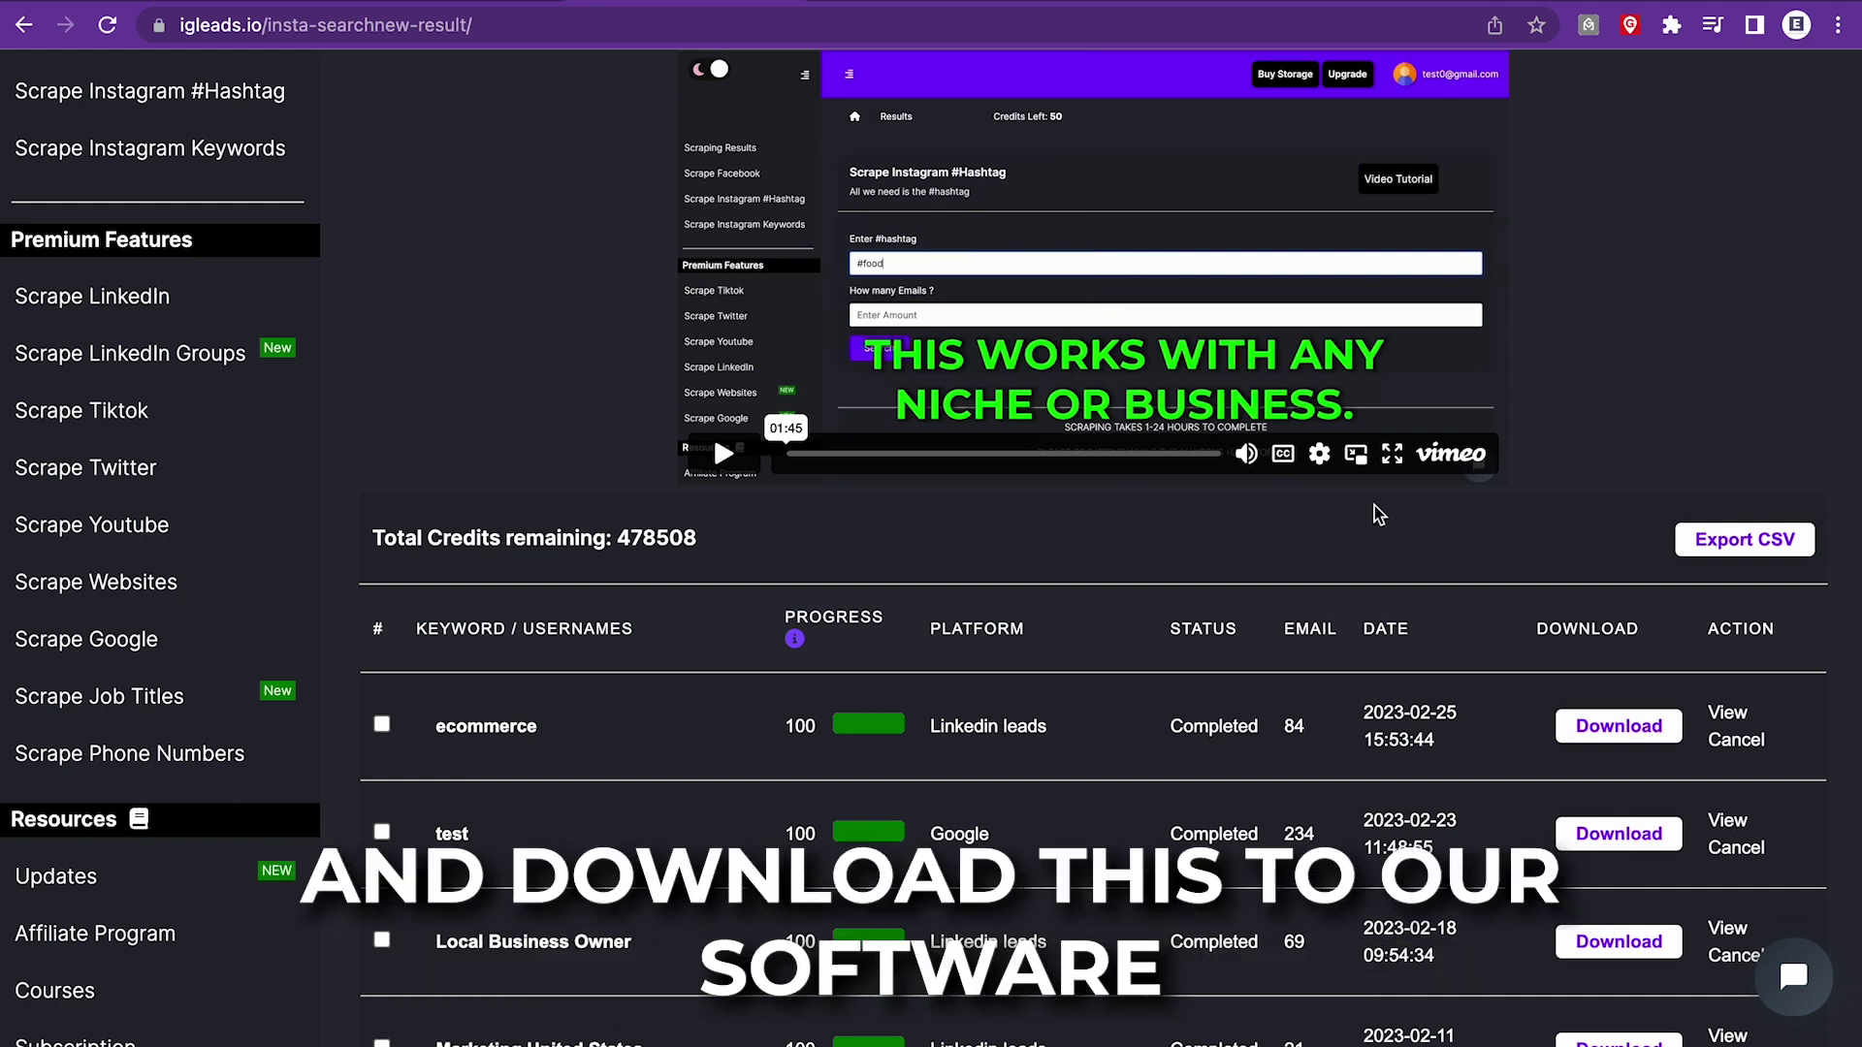
Download the ecommerce leads as a CSV and go to the Typeform 'Free Leads' editor.
click(1601, 743)
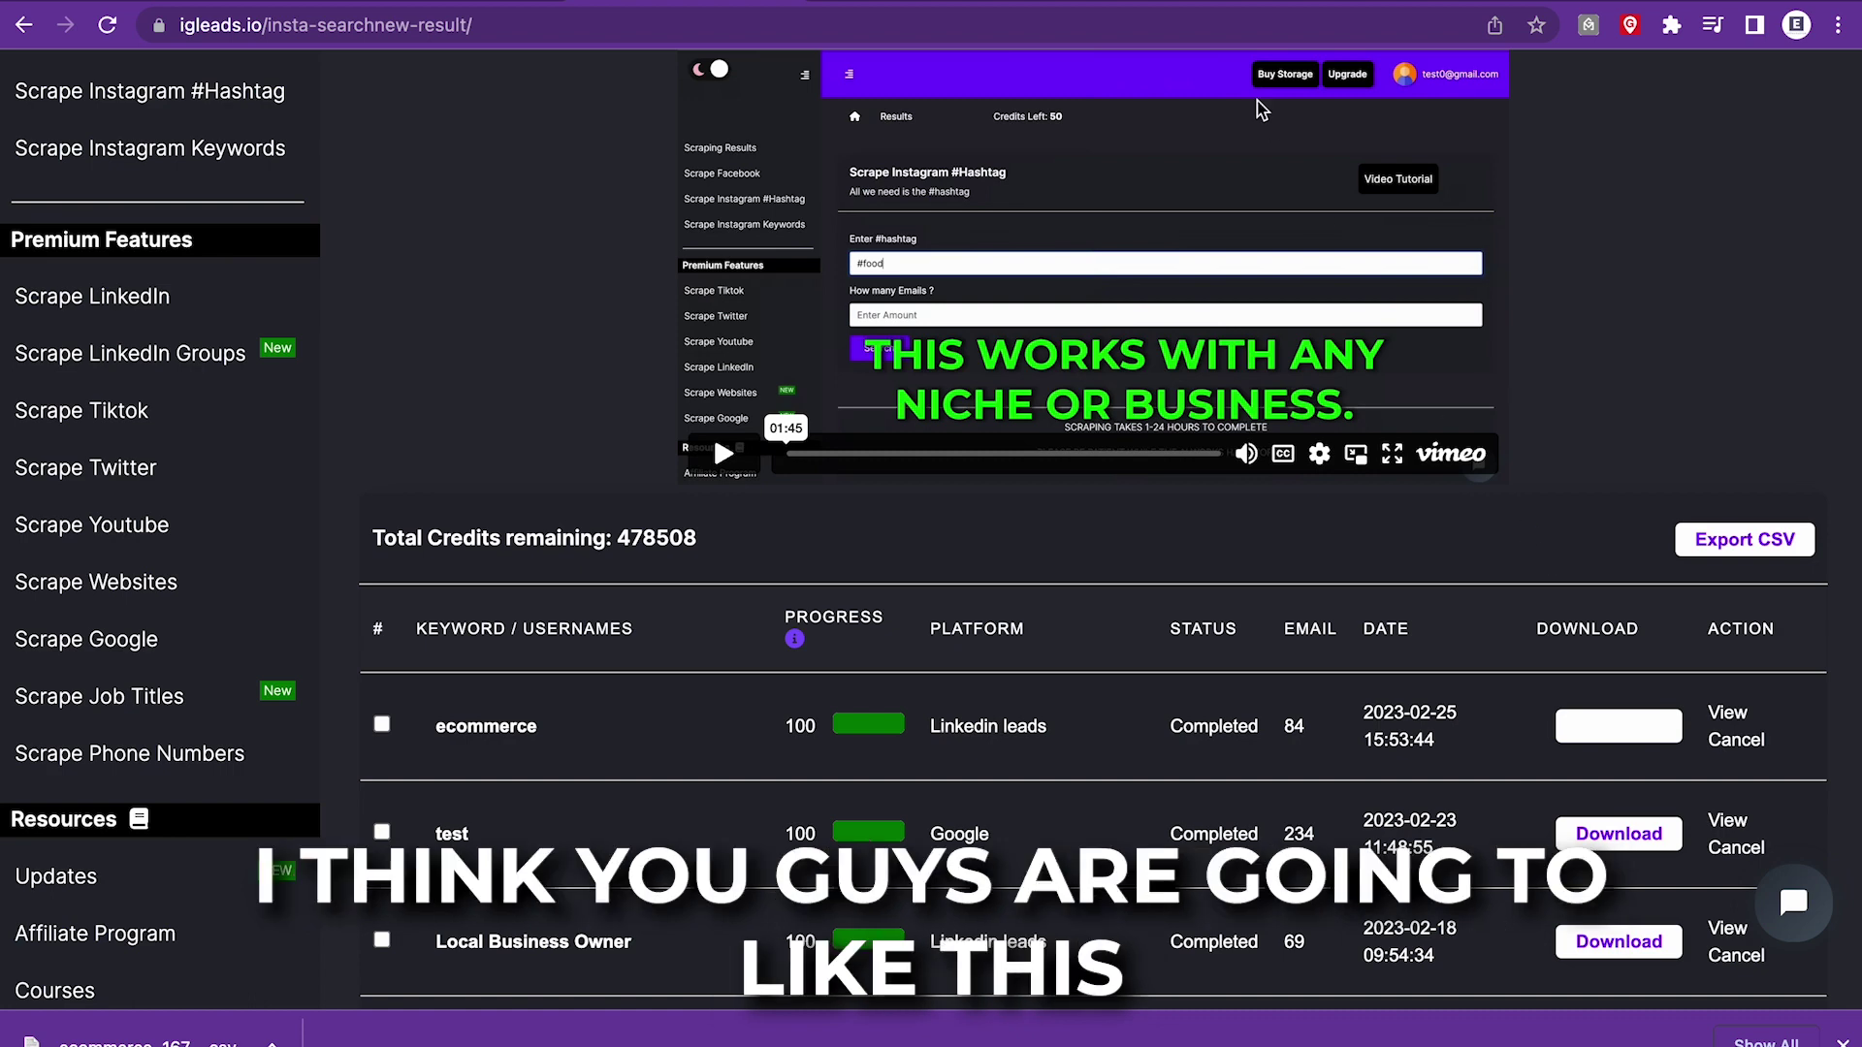
click(805, 2)
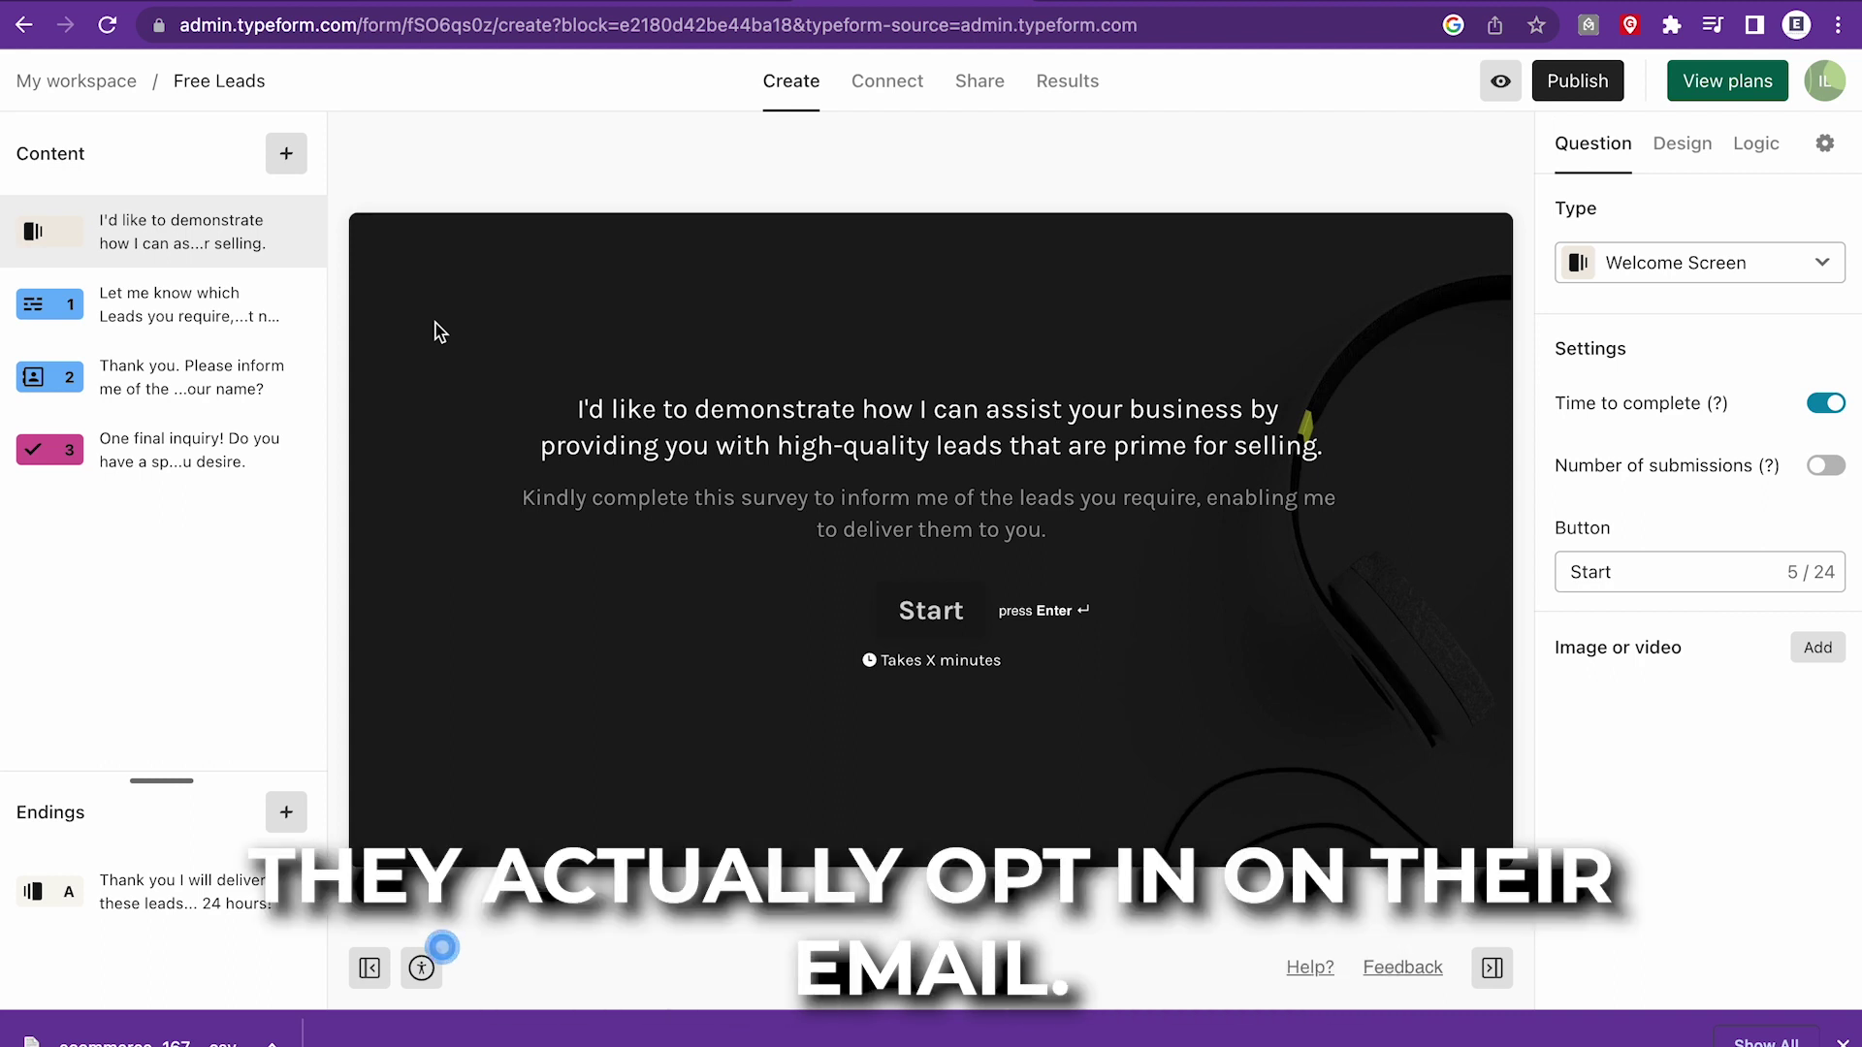
Preview the Free Leads form at desktop size and start it from the welcome screen.
click(1501, 80)
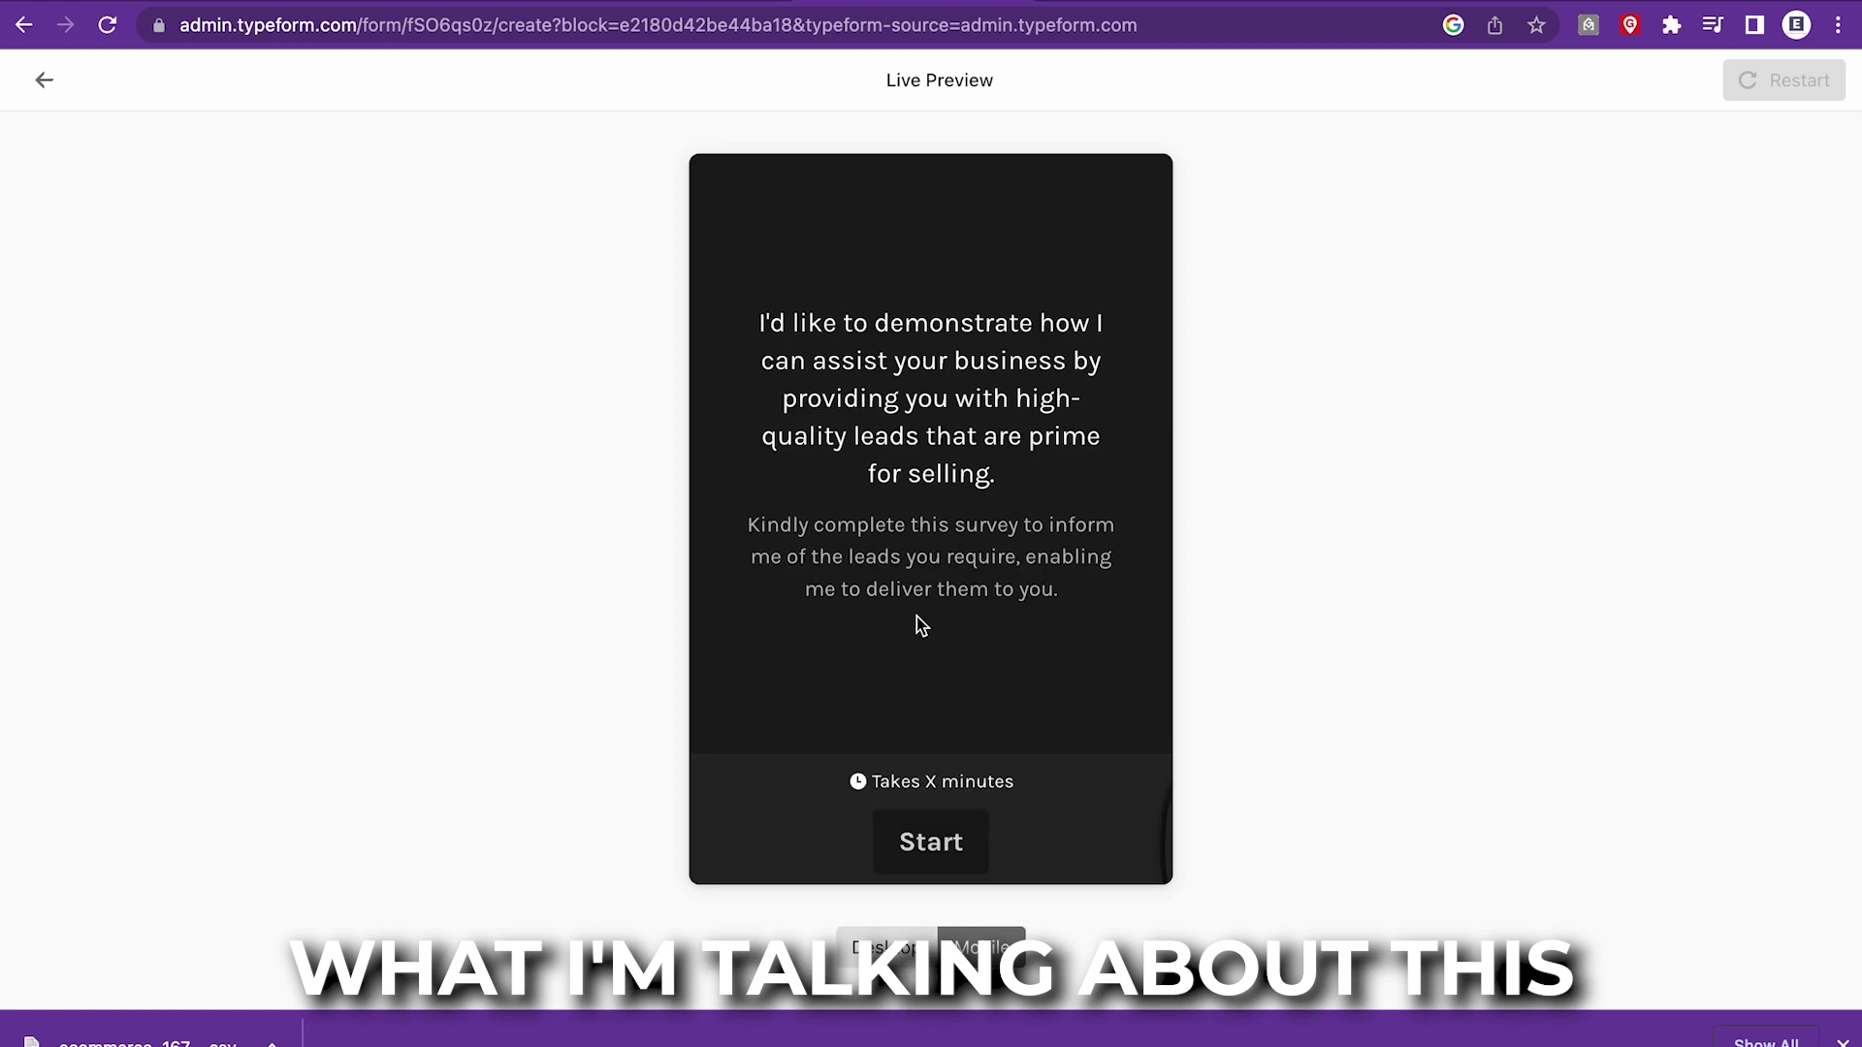
click(905, 939)
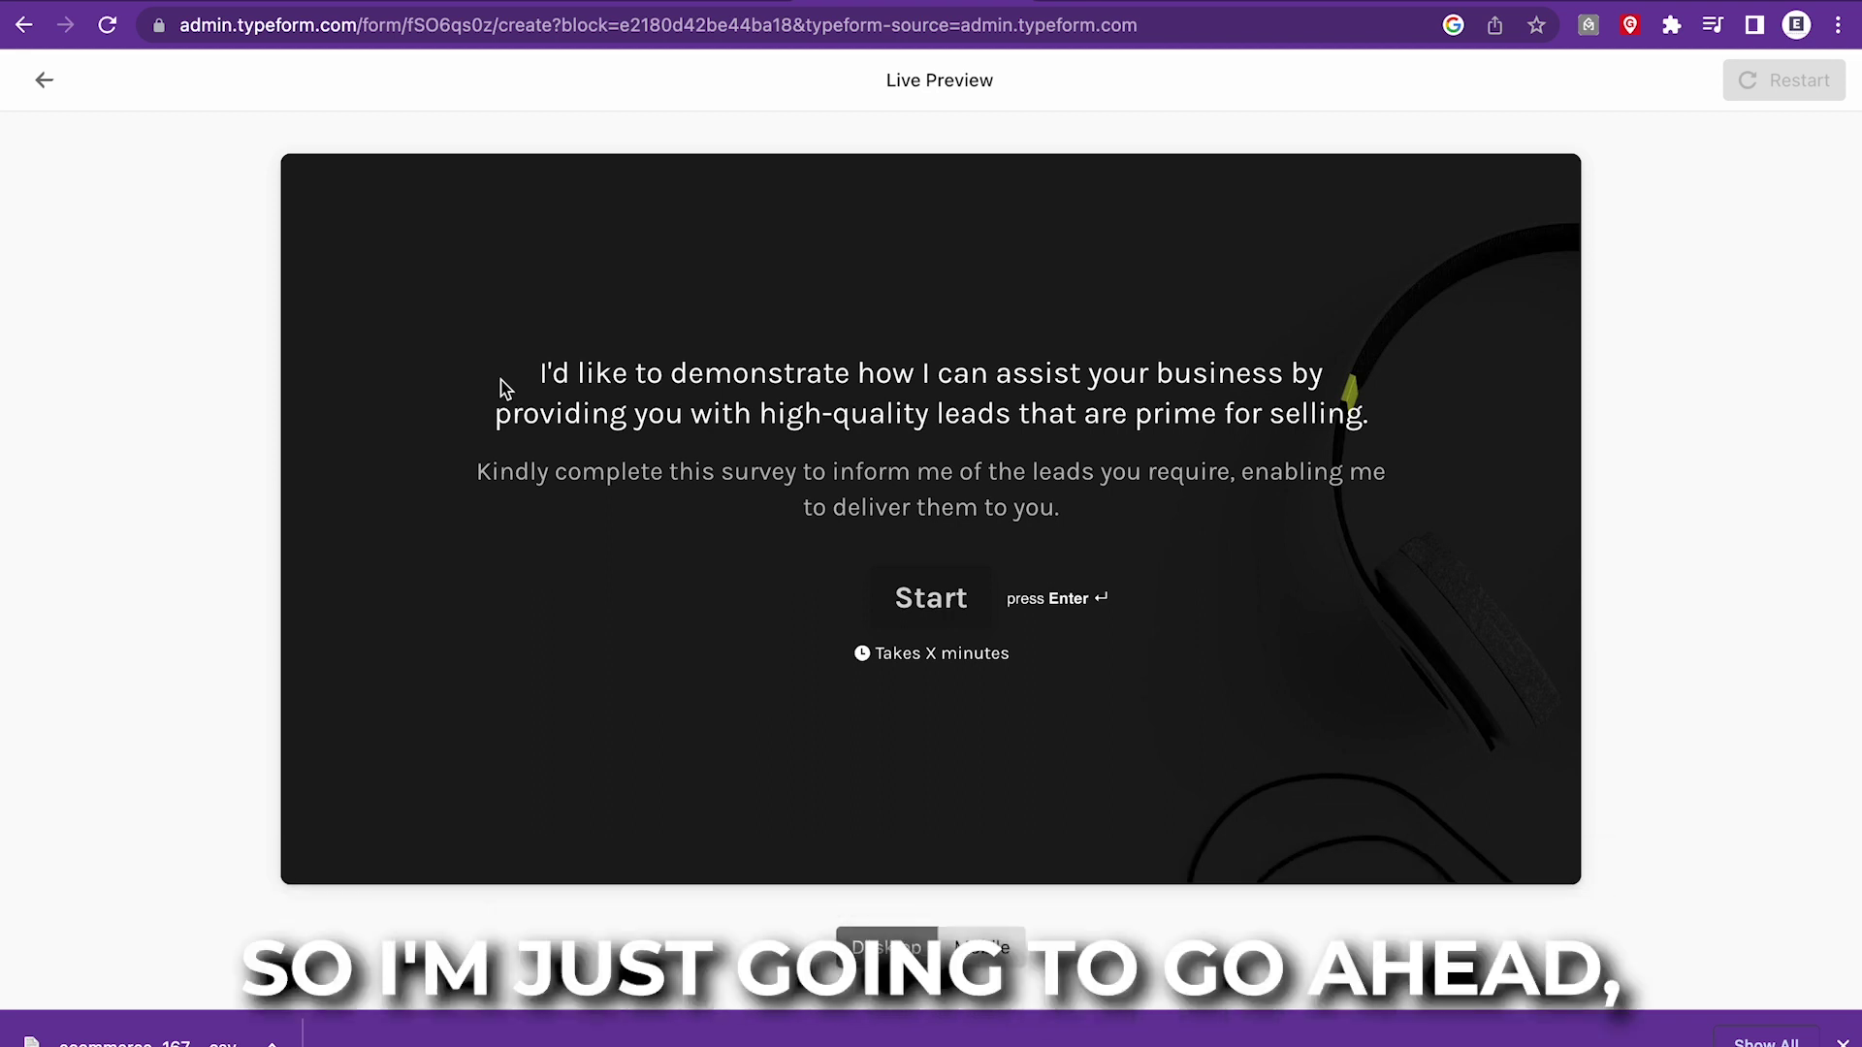
click(941, 597)
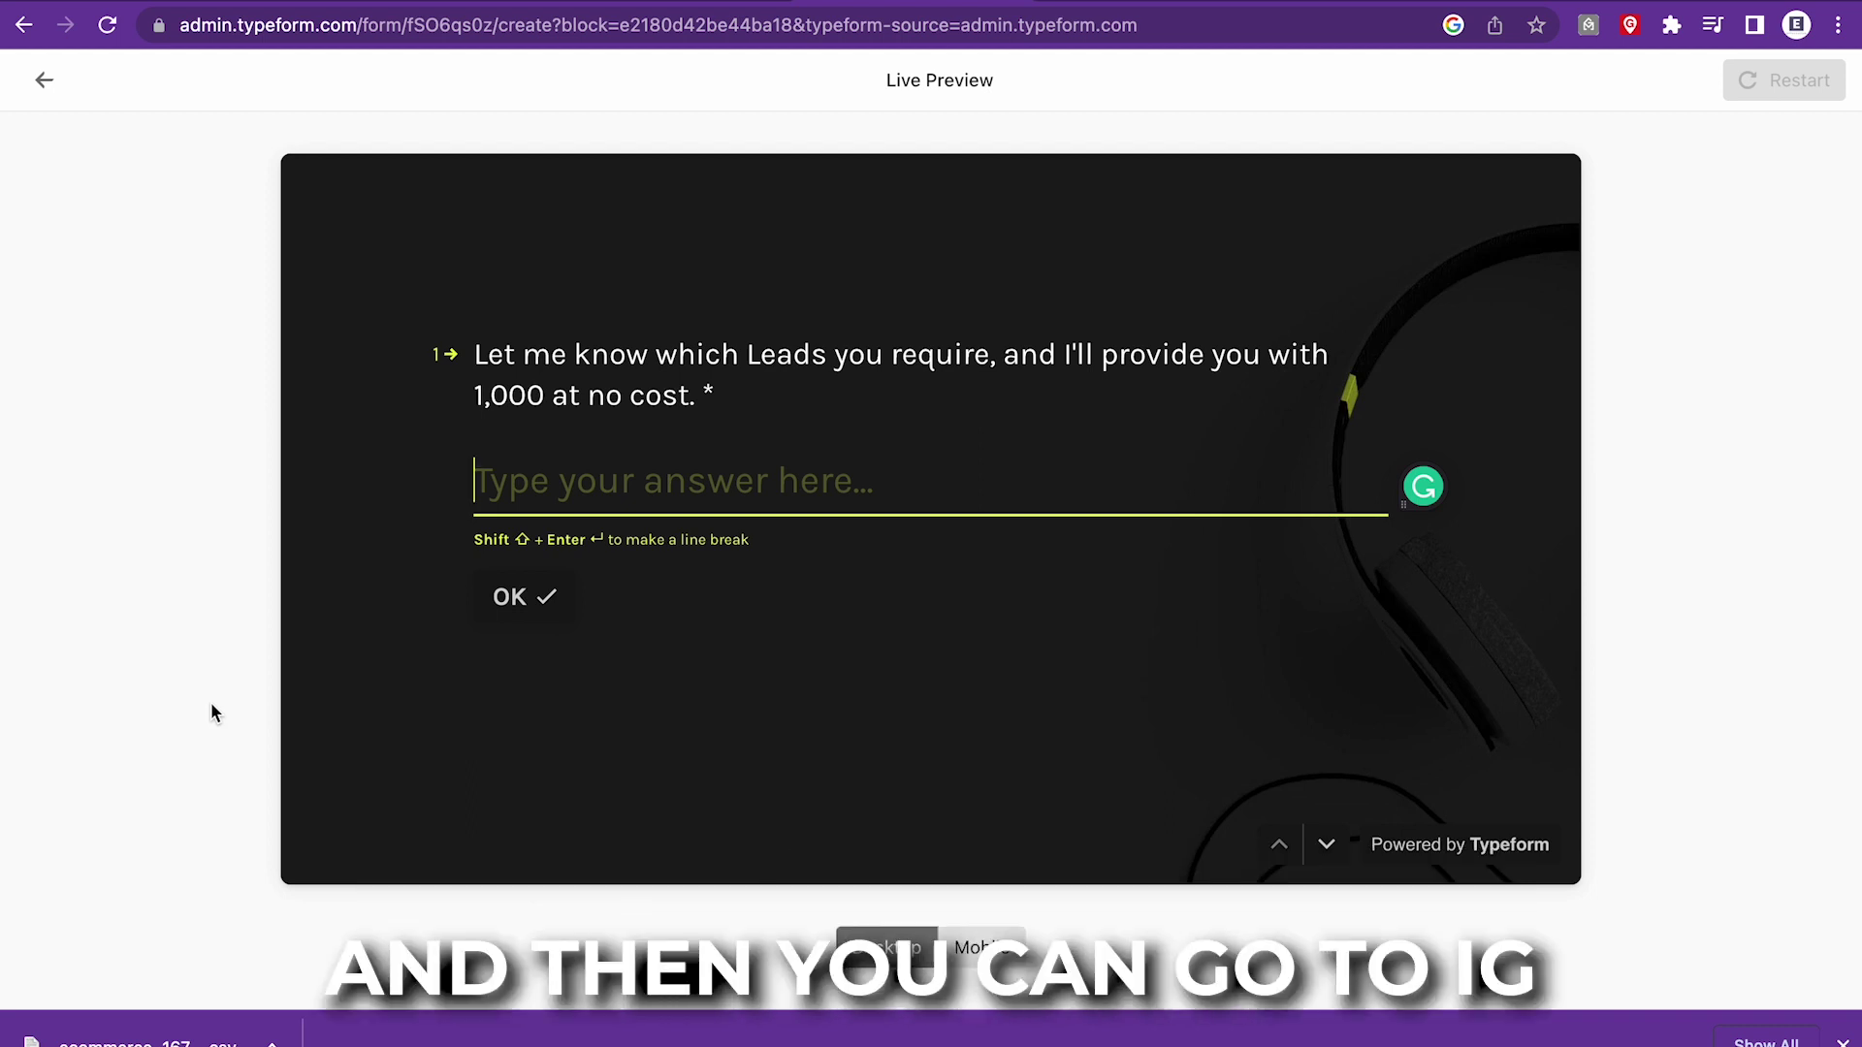
Submit a test response with name, email and LinkedIn as platform, then close the preview.
click(640, 5)
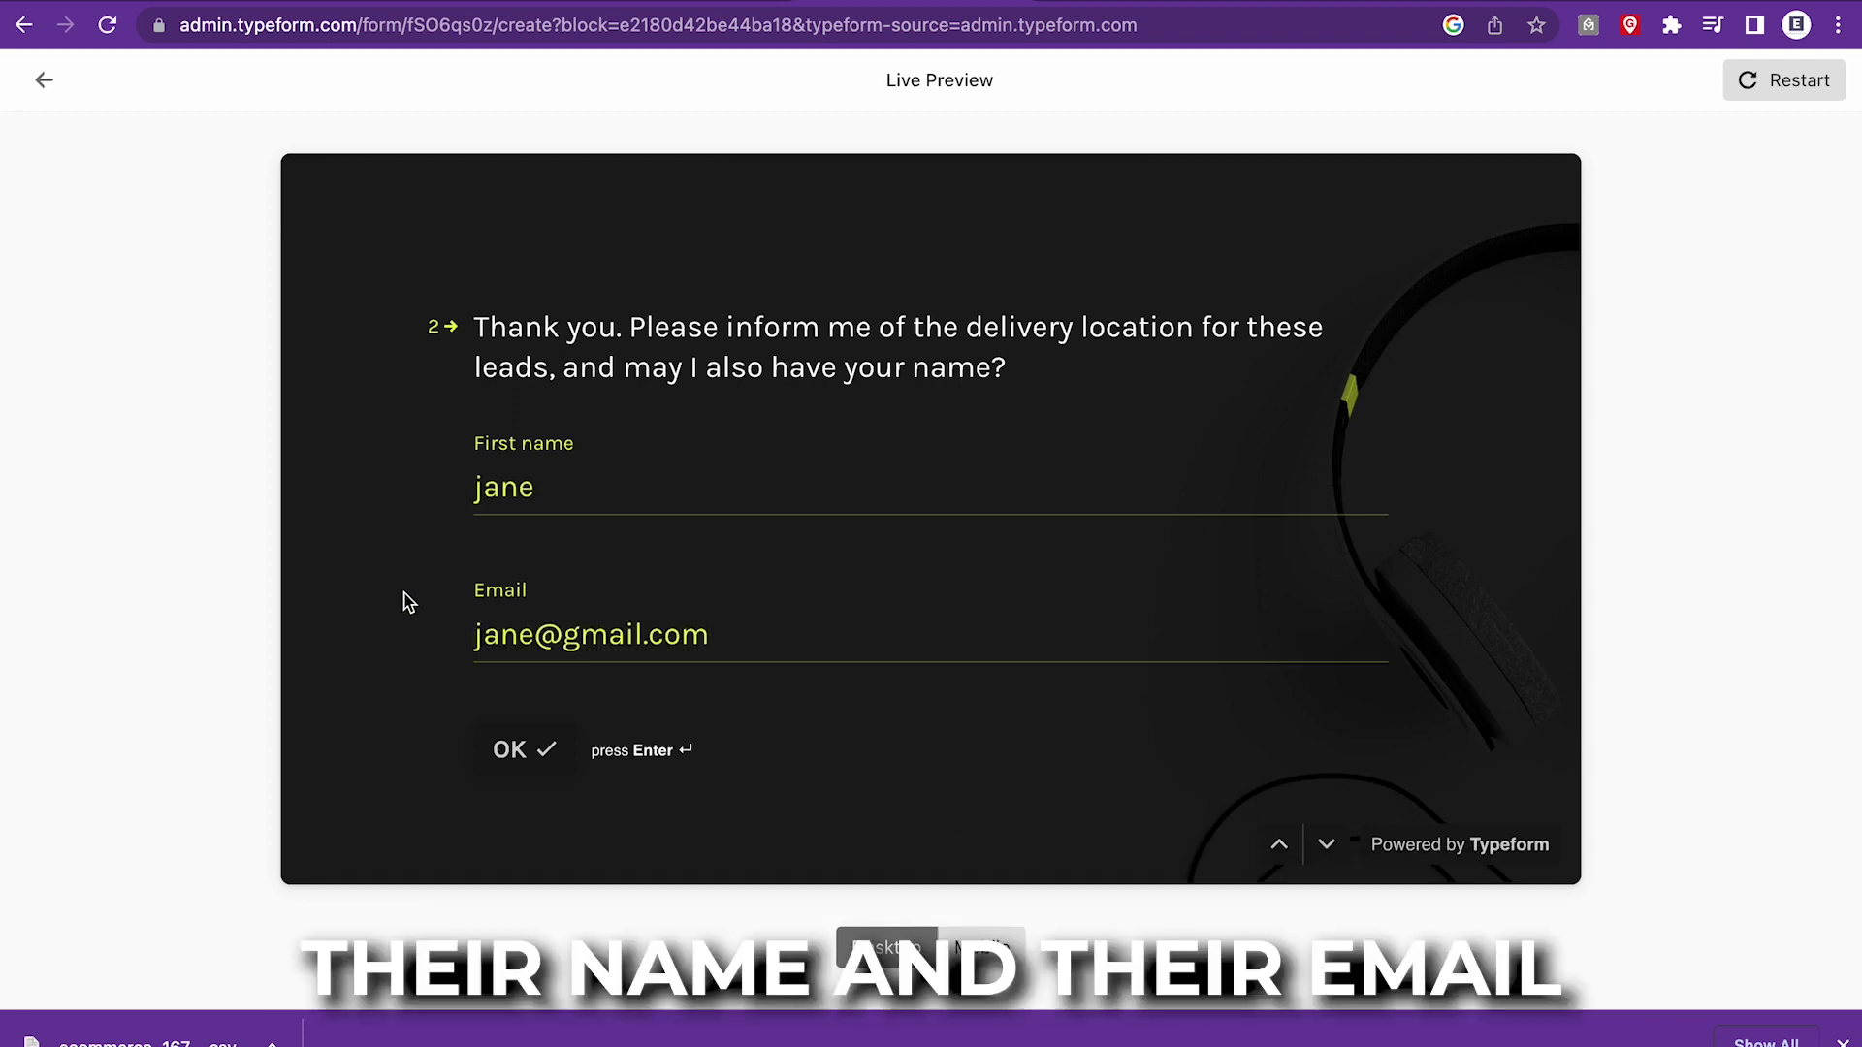
click(500, 752)
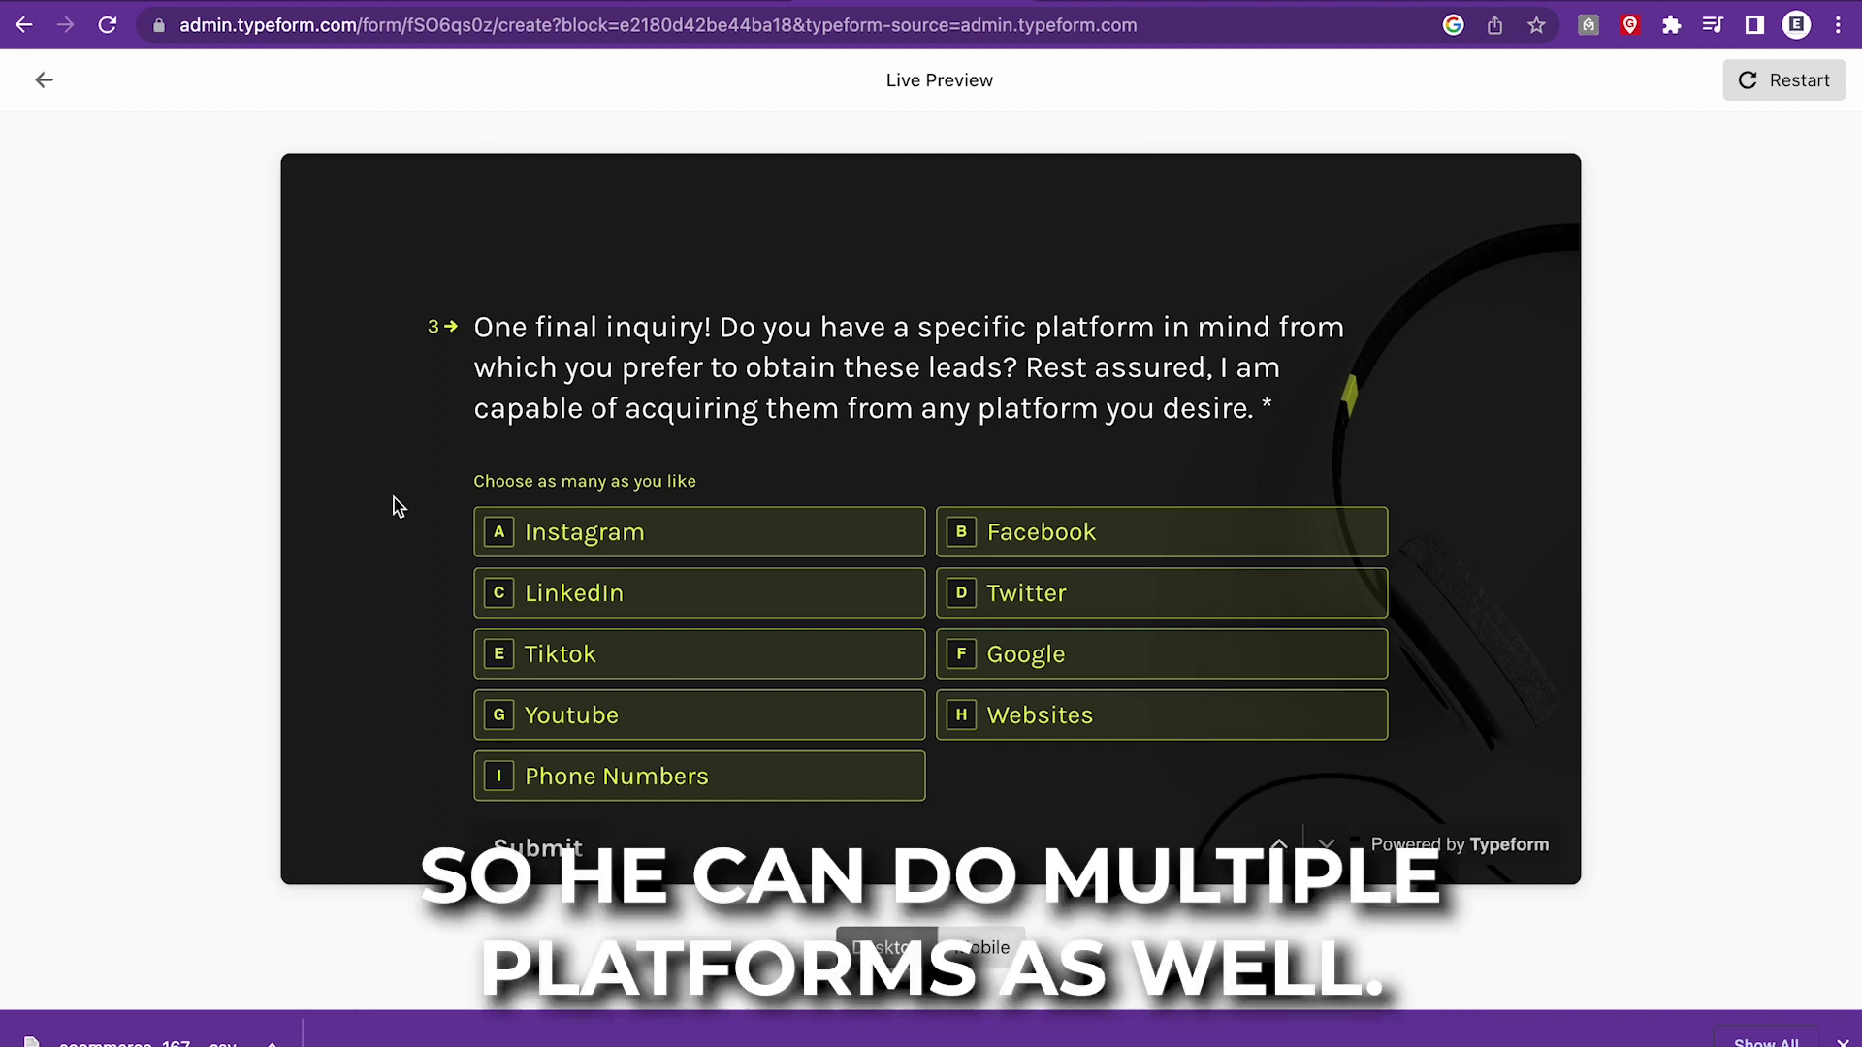
scroll(394, 498, down, 1)
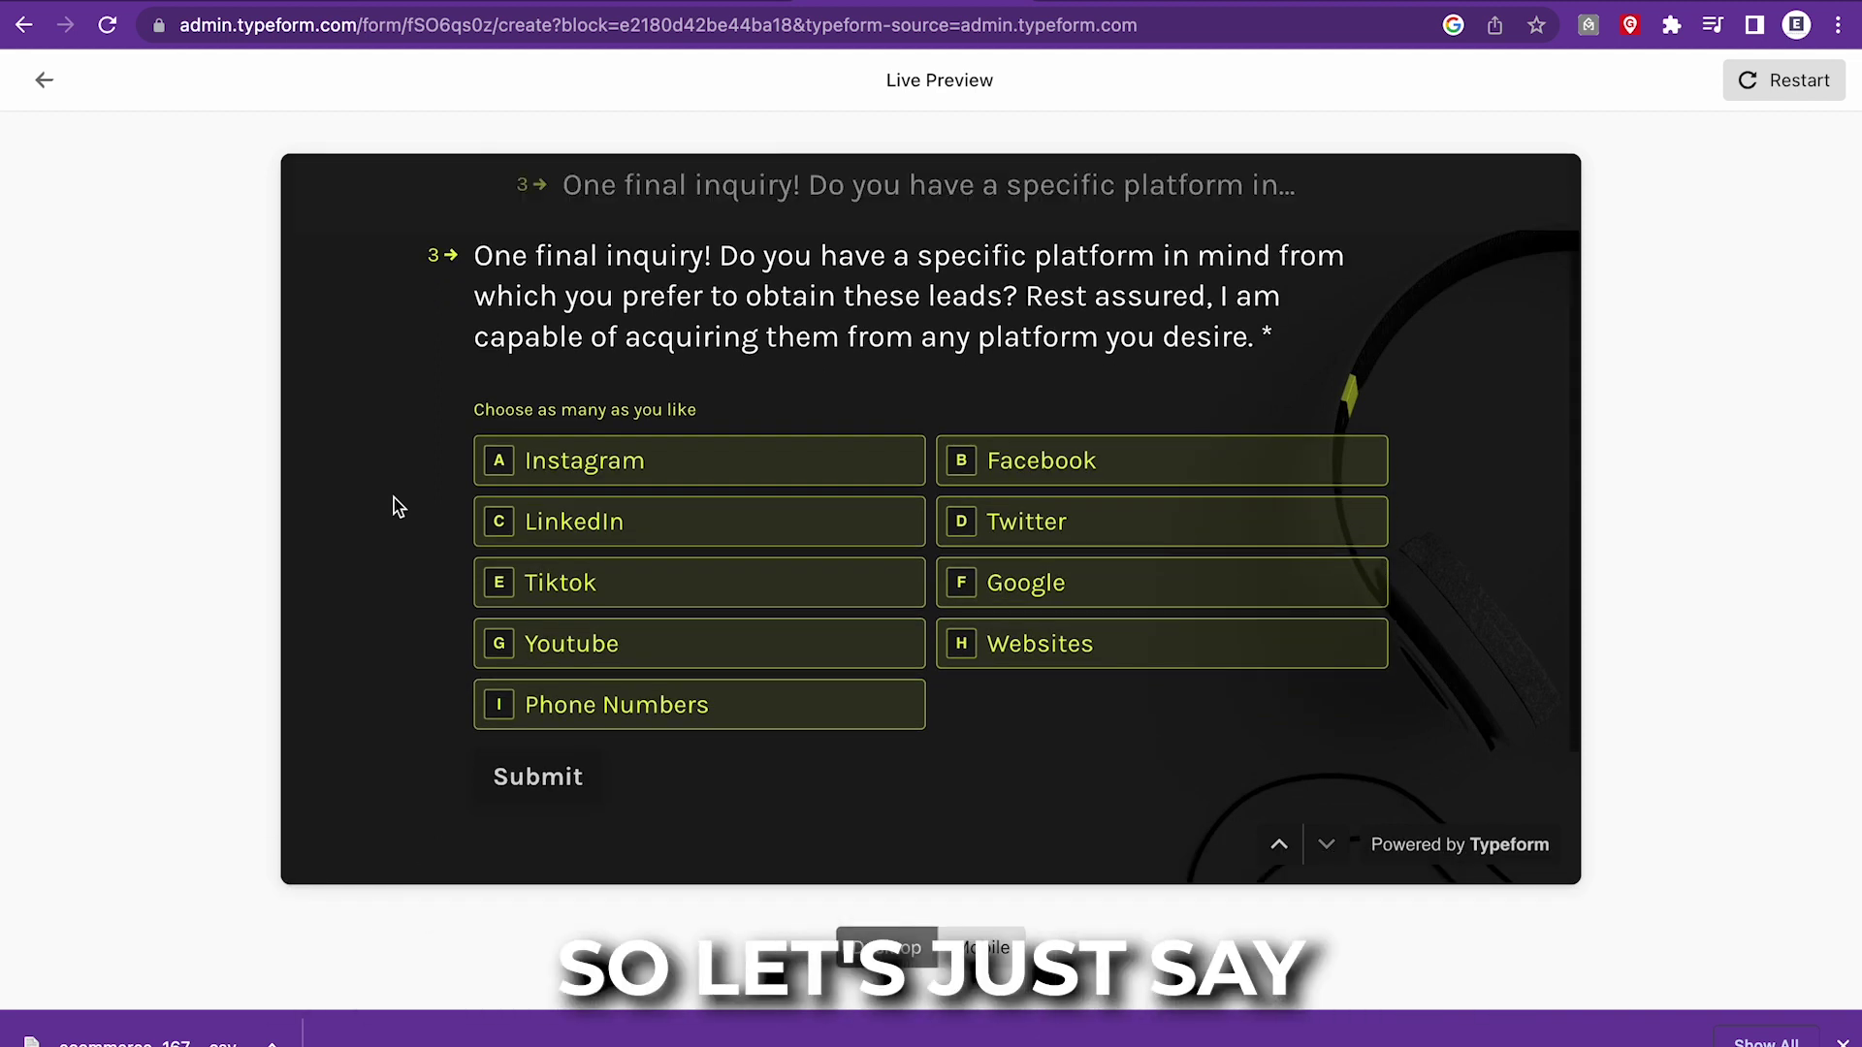
click(791, 553)
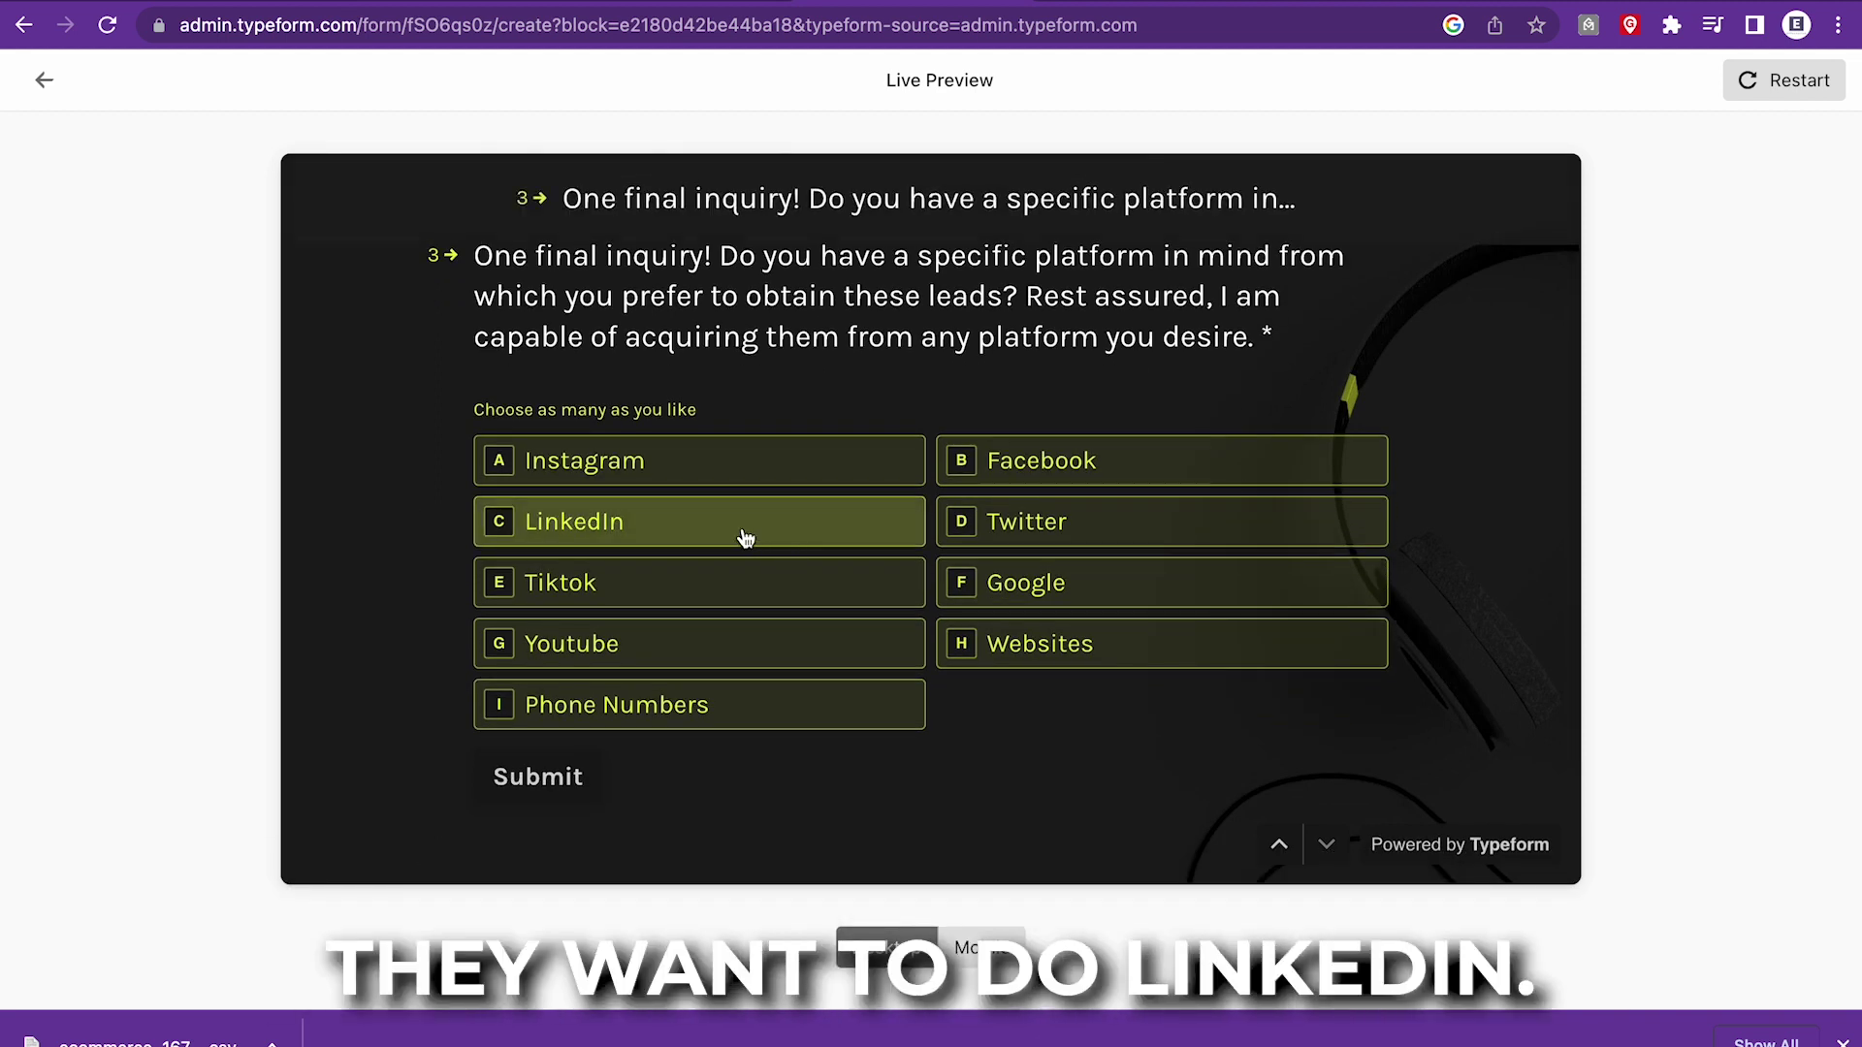
click(582, 794)
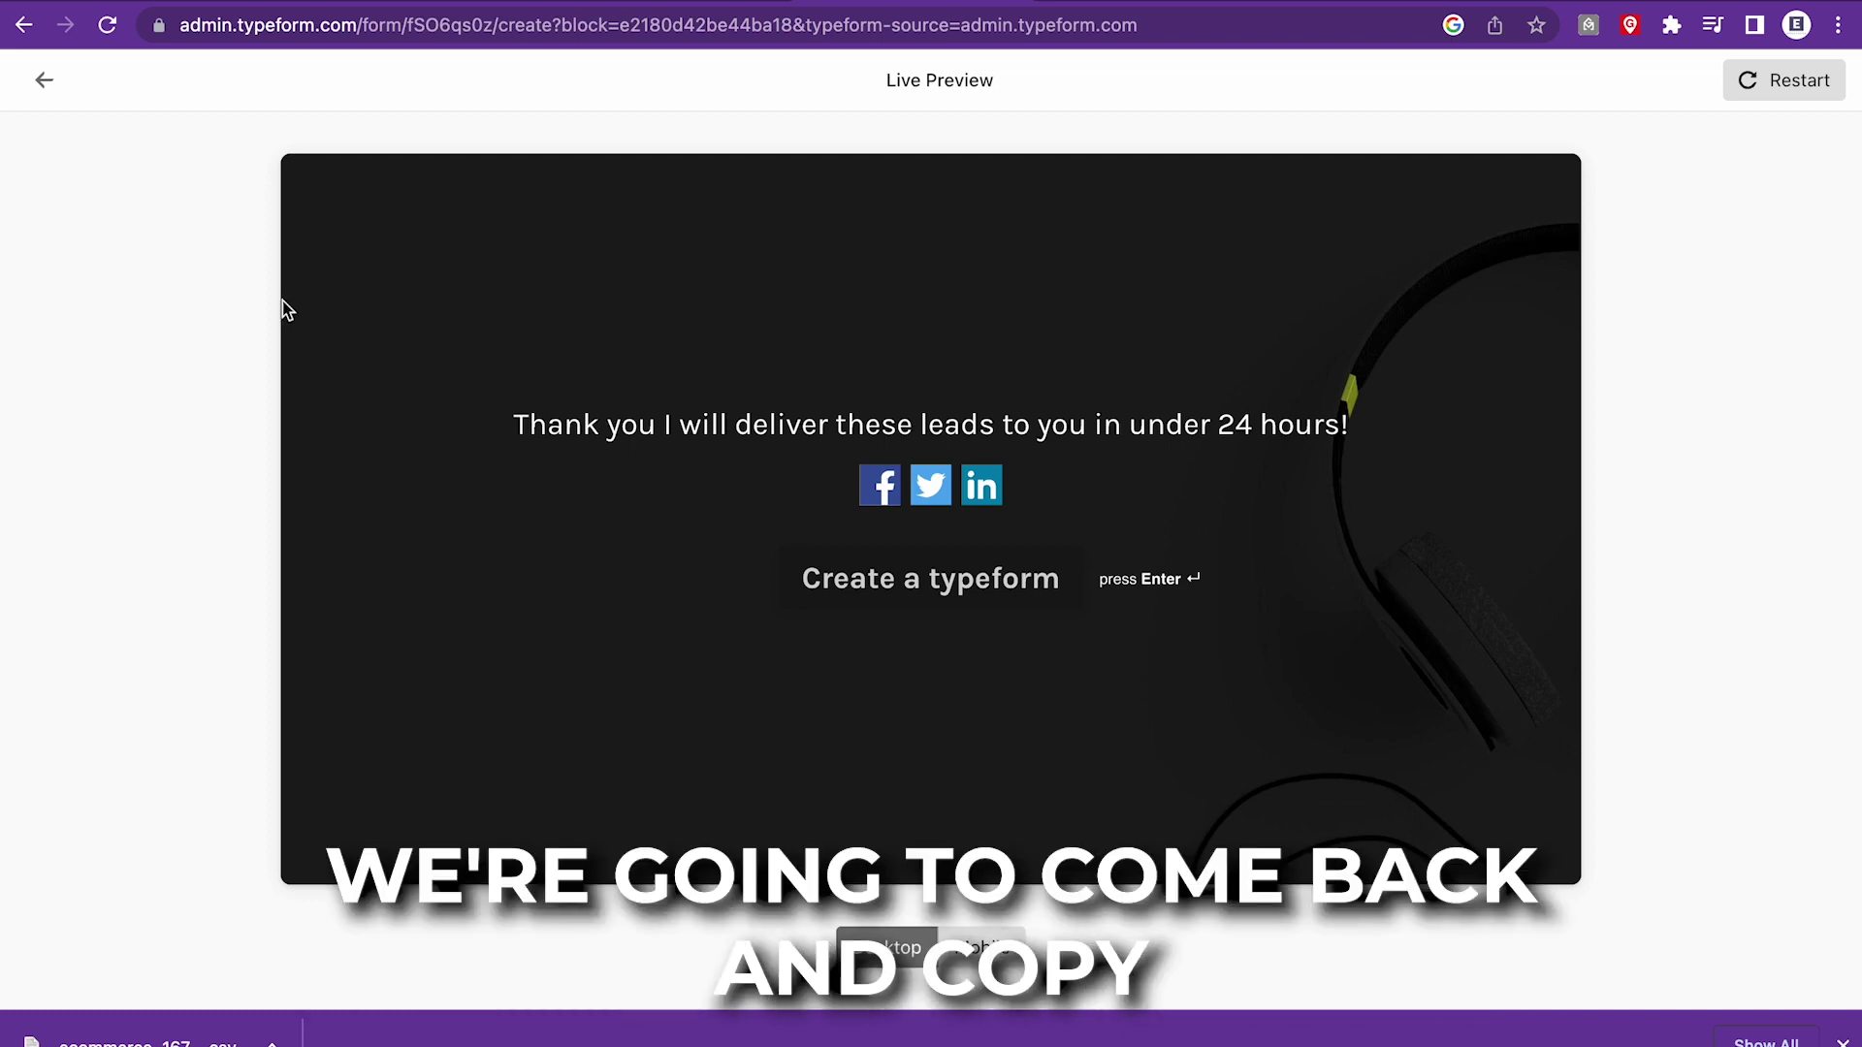
click(44, 81)
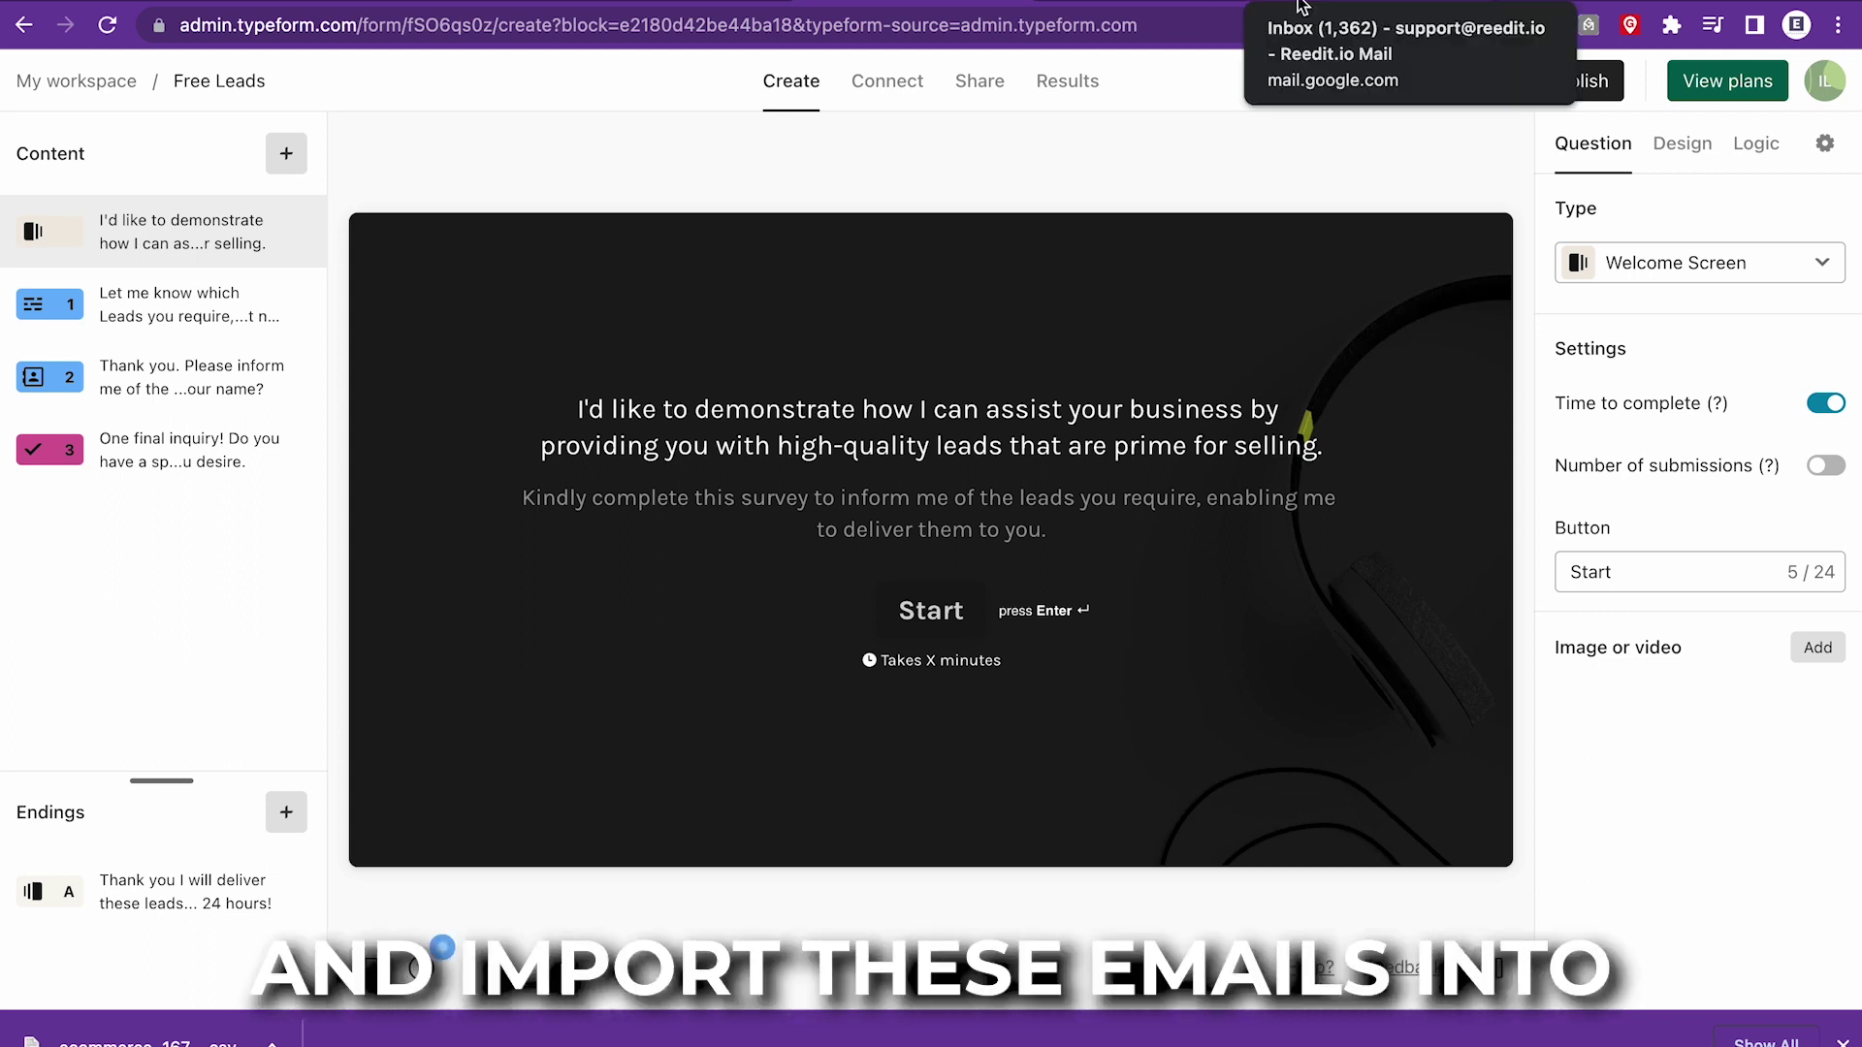
Create a blank Google spreadsheet and import the ecommerce leads CSV into it.
click(1083, 5)
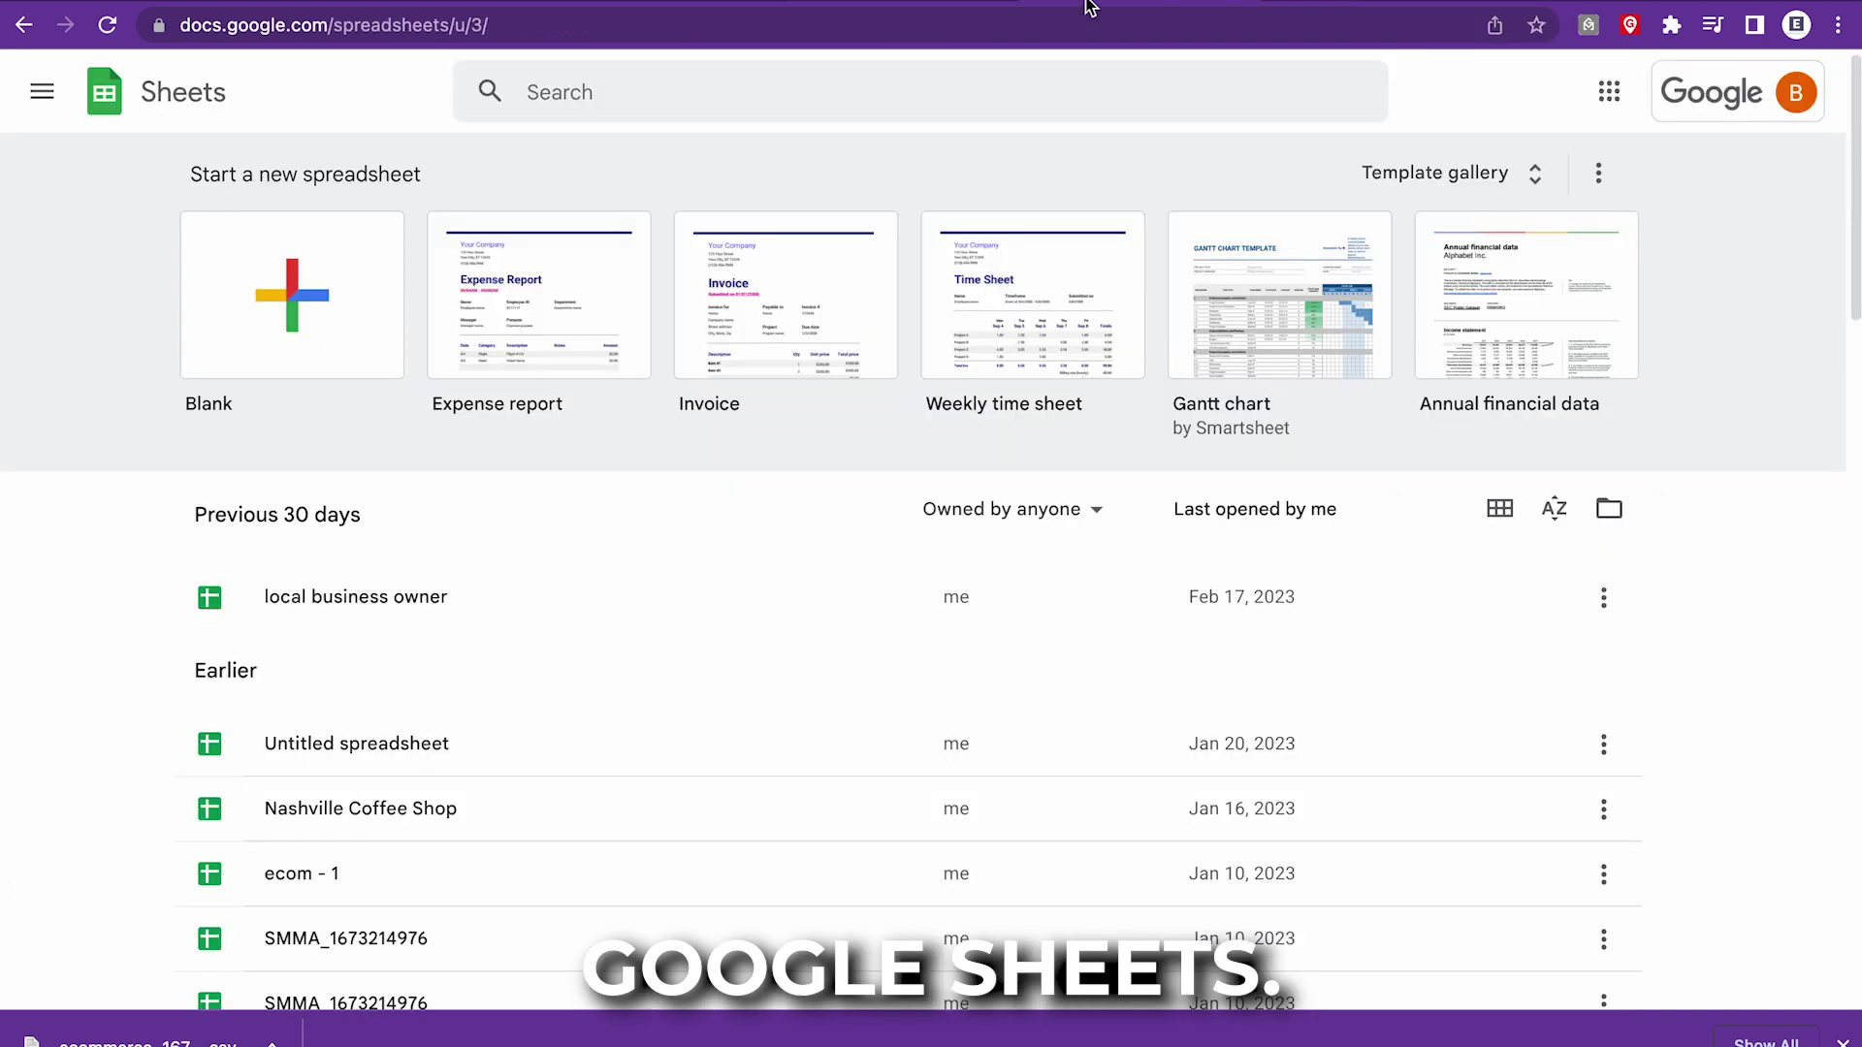
click(42, 91)
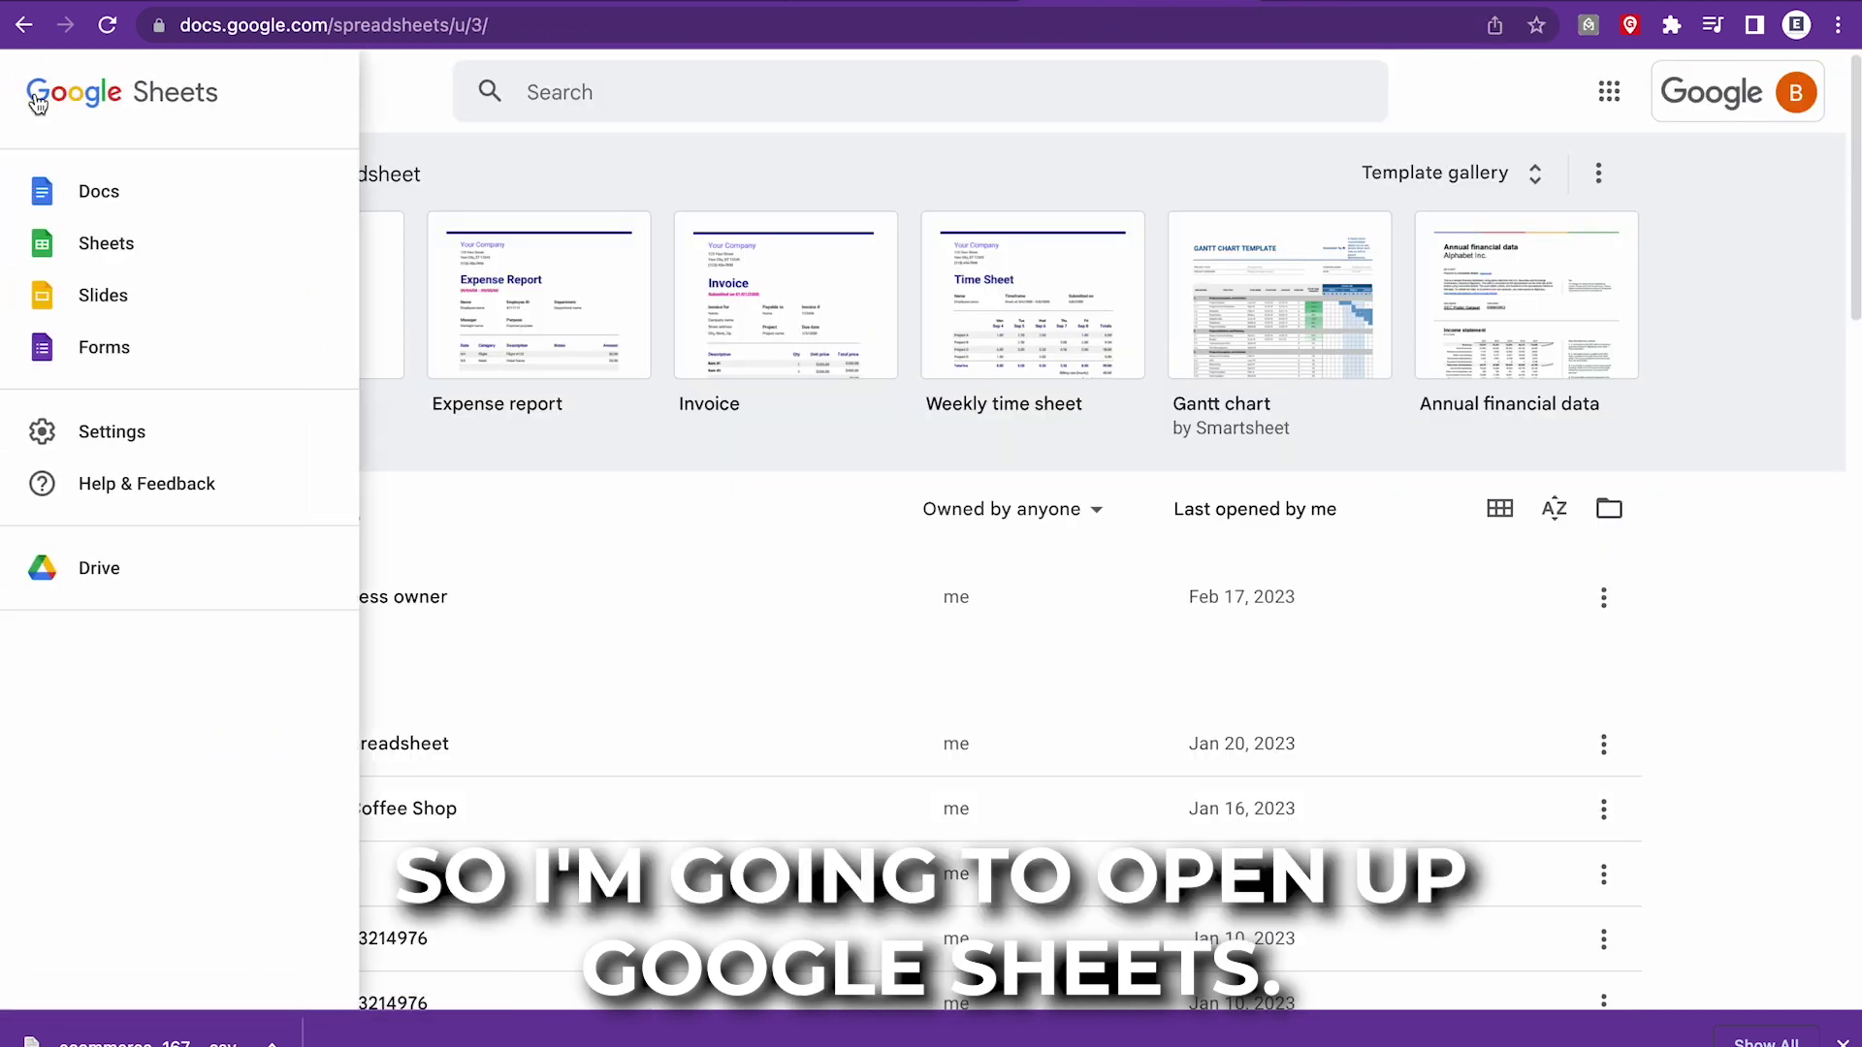
click(147, 248)
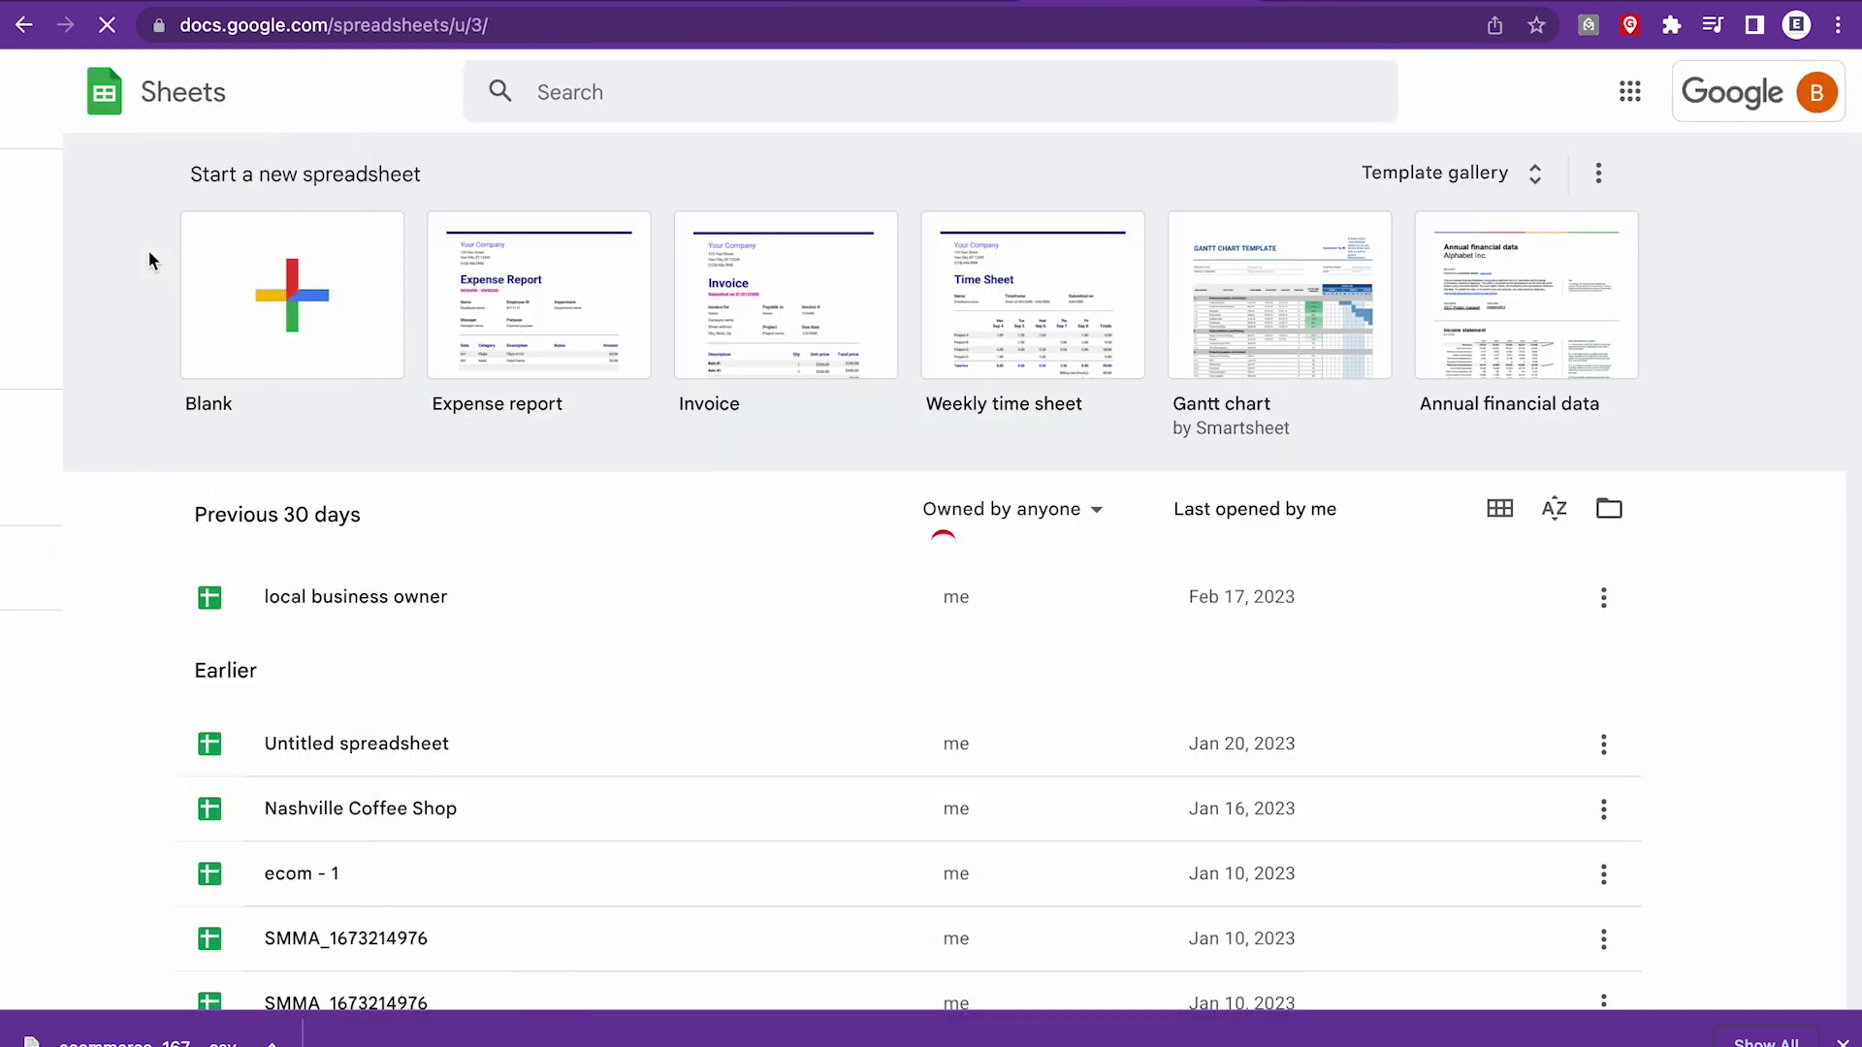
click(270, 289)
click(102, 112)
click(203, 240)
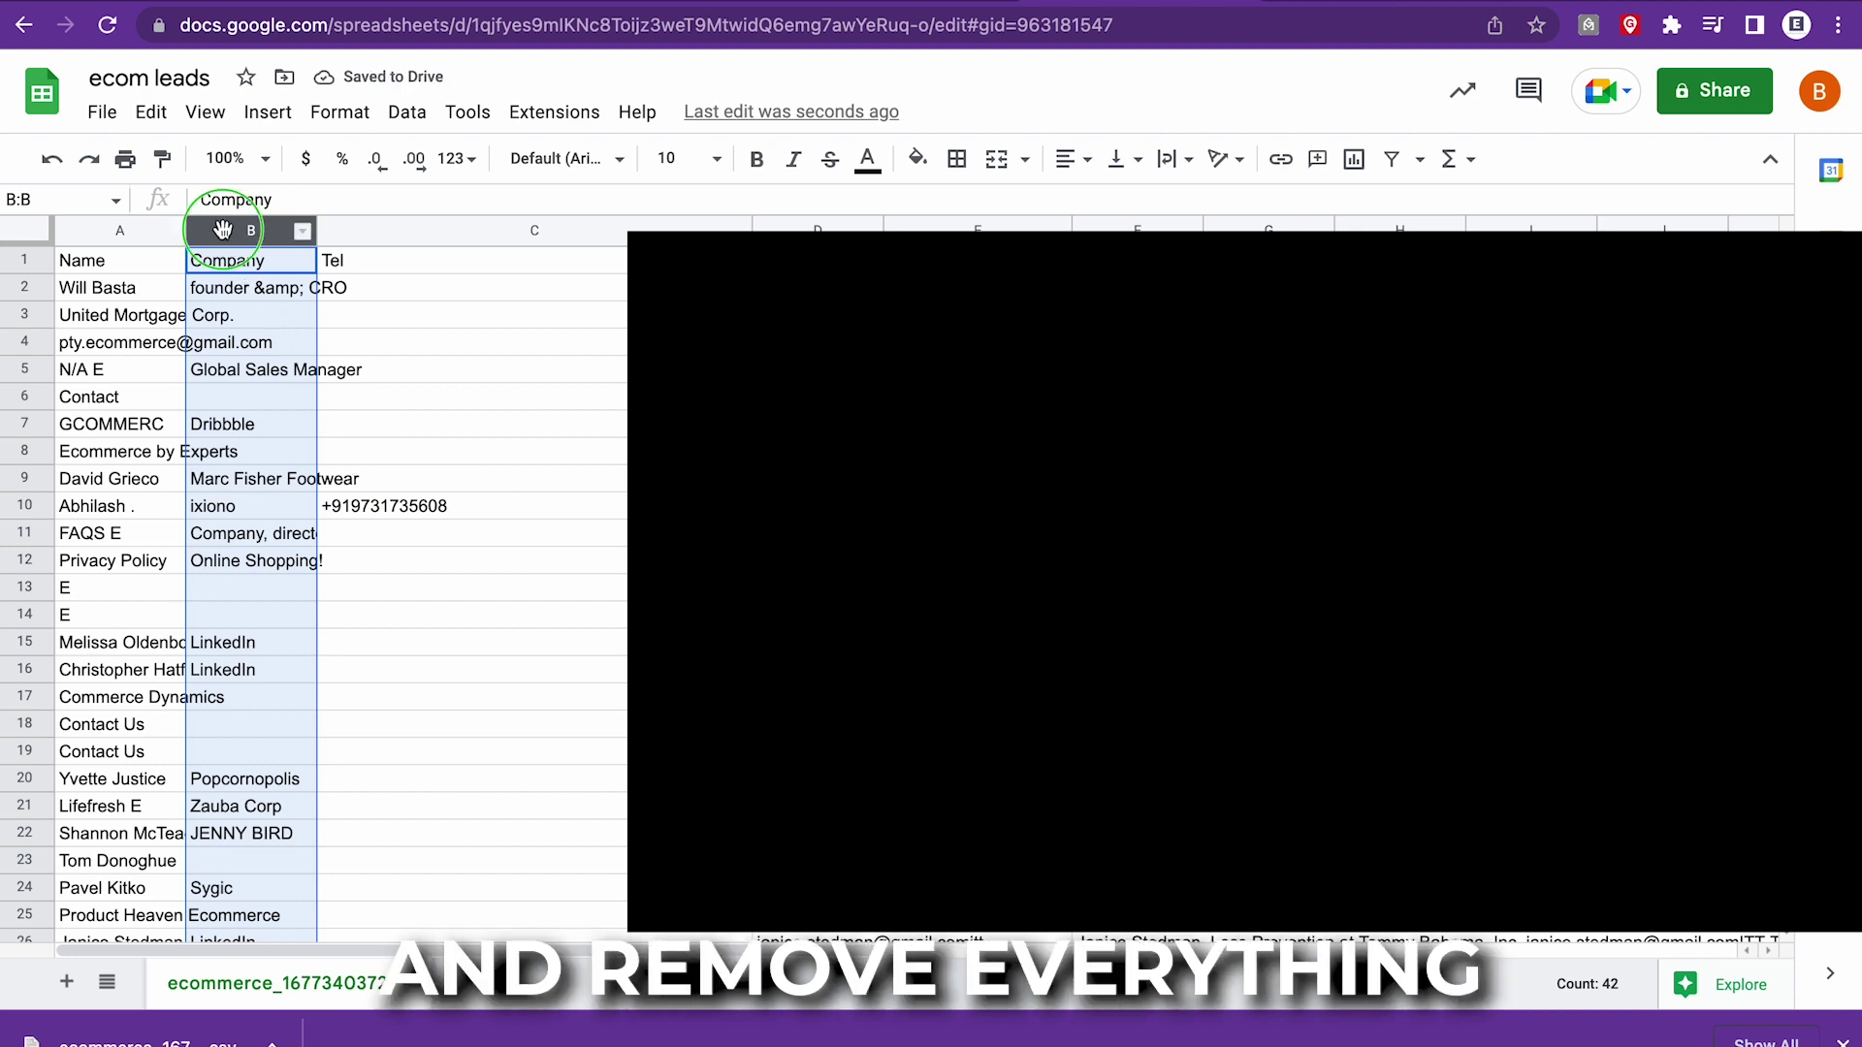
Delete the Company and Tel columns from the imported lead list.
right_click(224, 230)
click(352, 456)
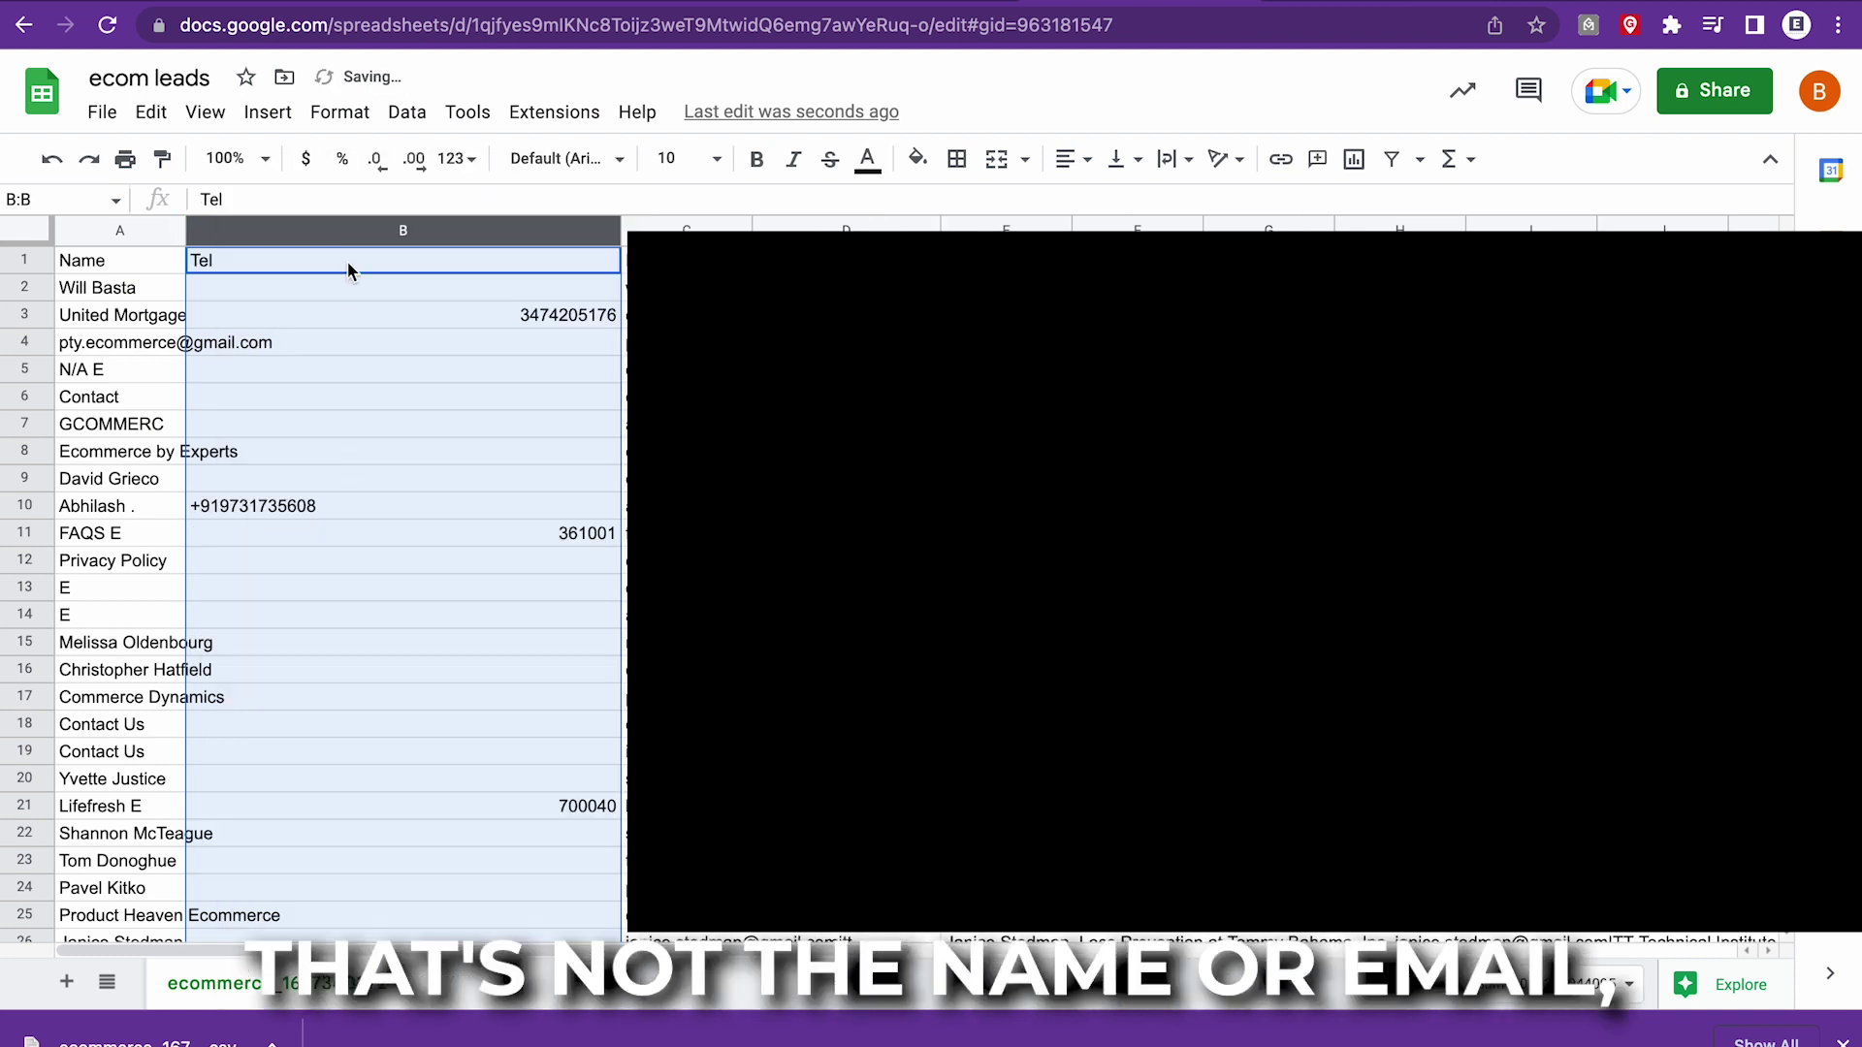
right_click(349, 230)
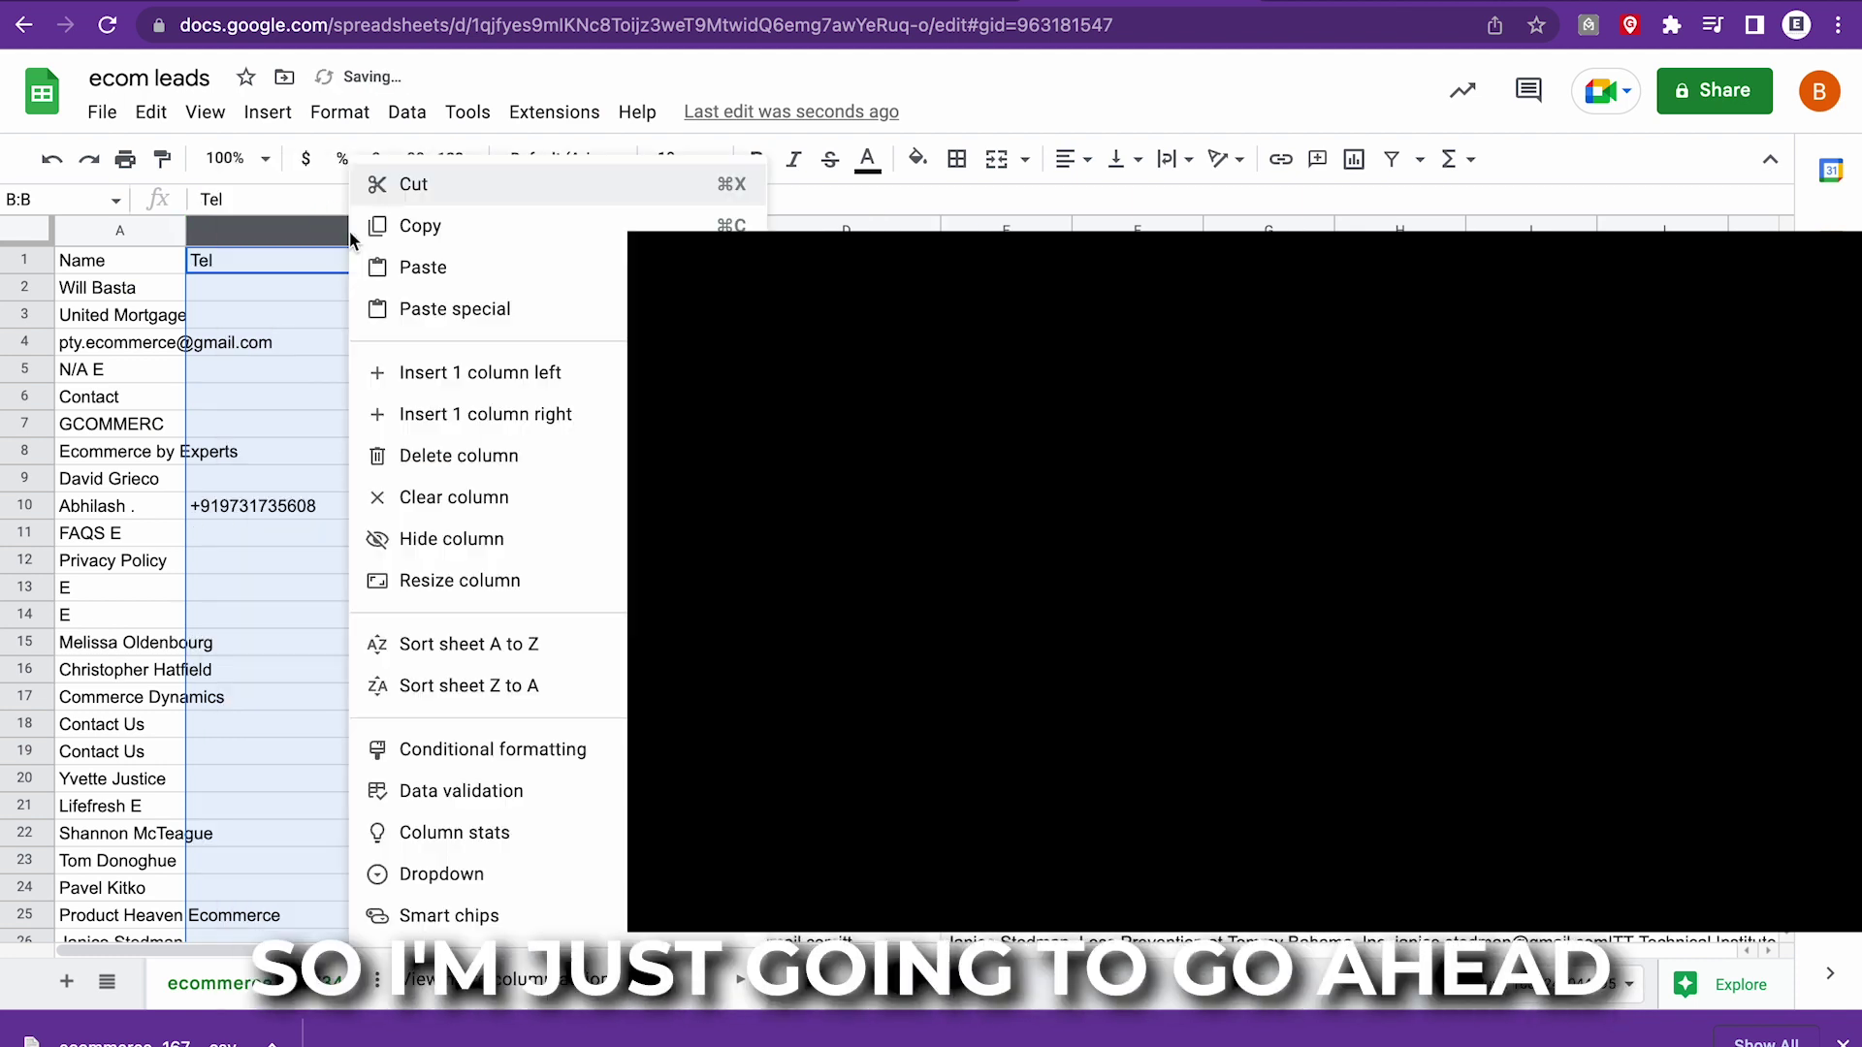
click(497, 455)
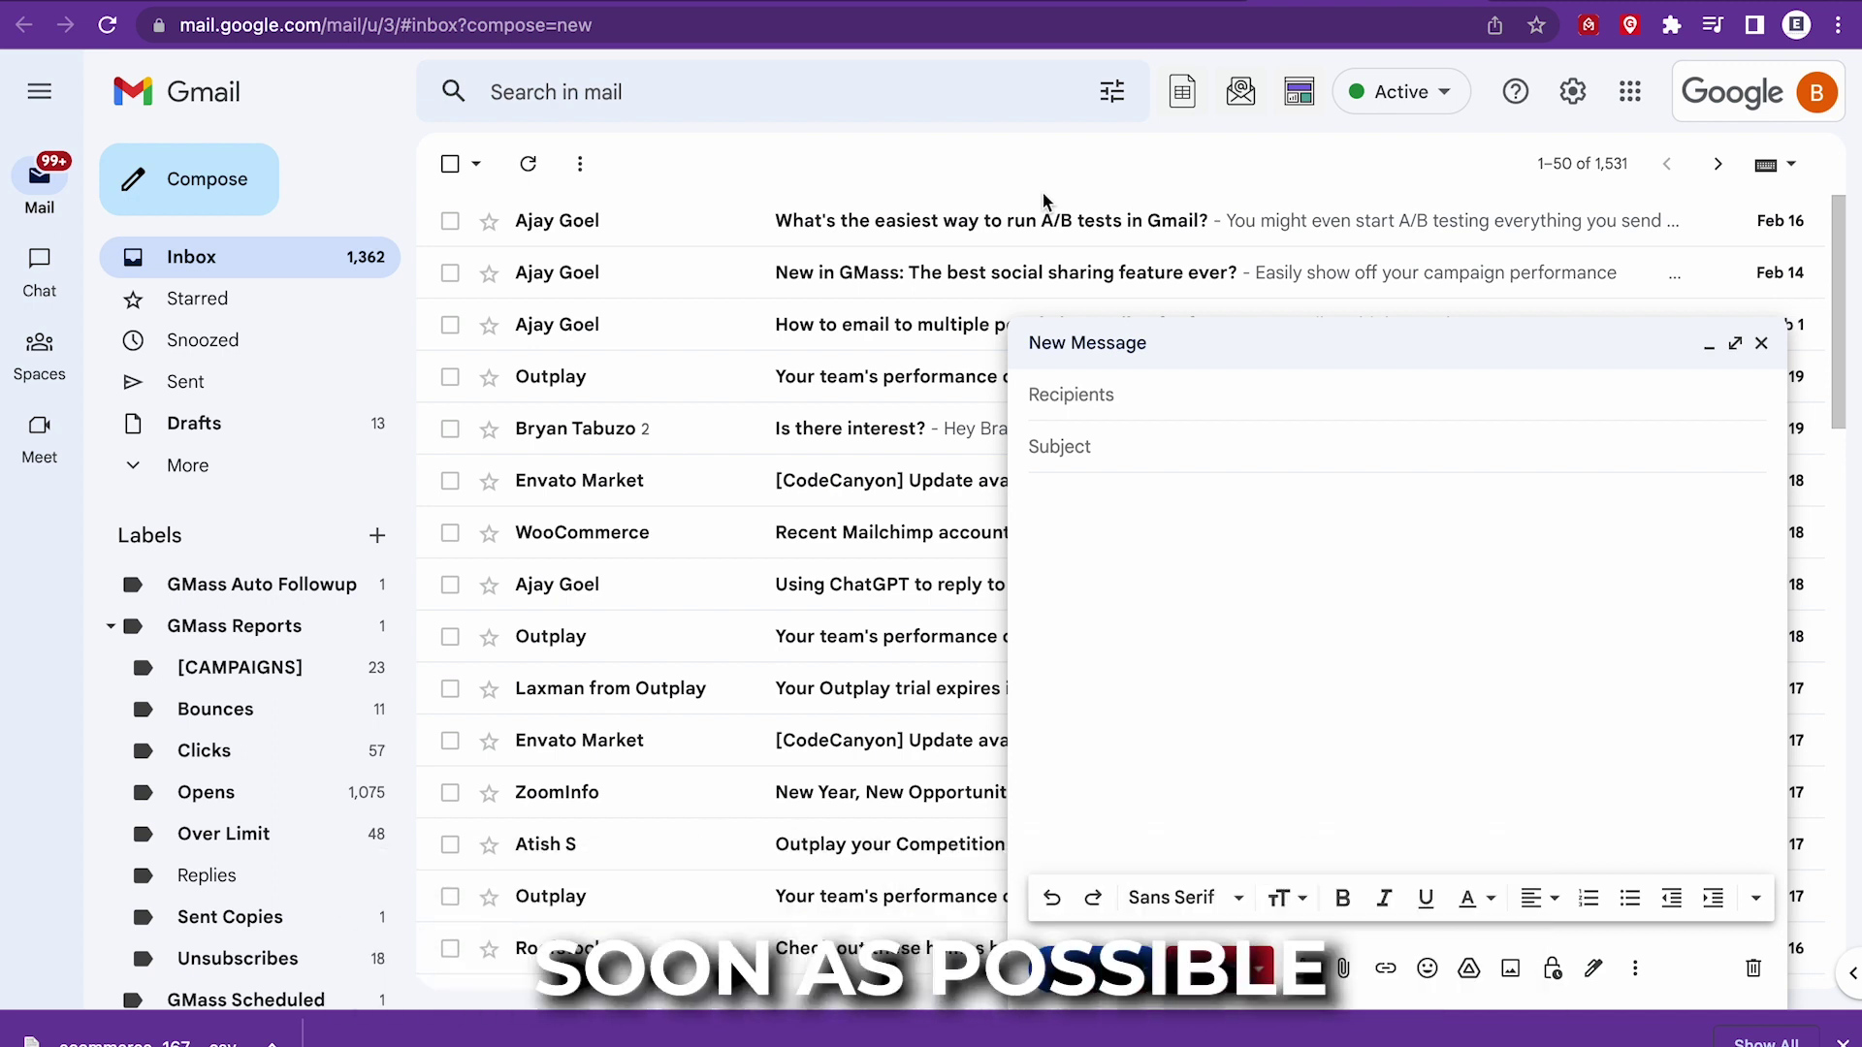
Connect the 'ecom leads' Google Sheet as GMass recipients, giving one 82-recipient To address.
click(1279, 400)
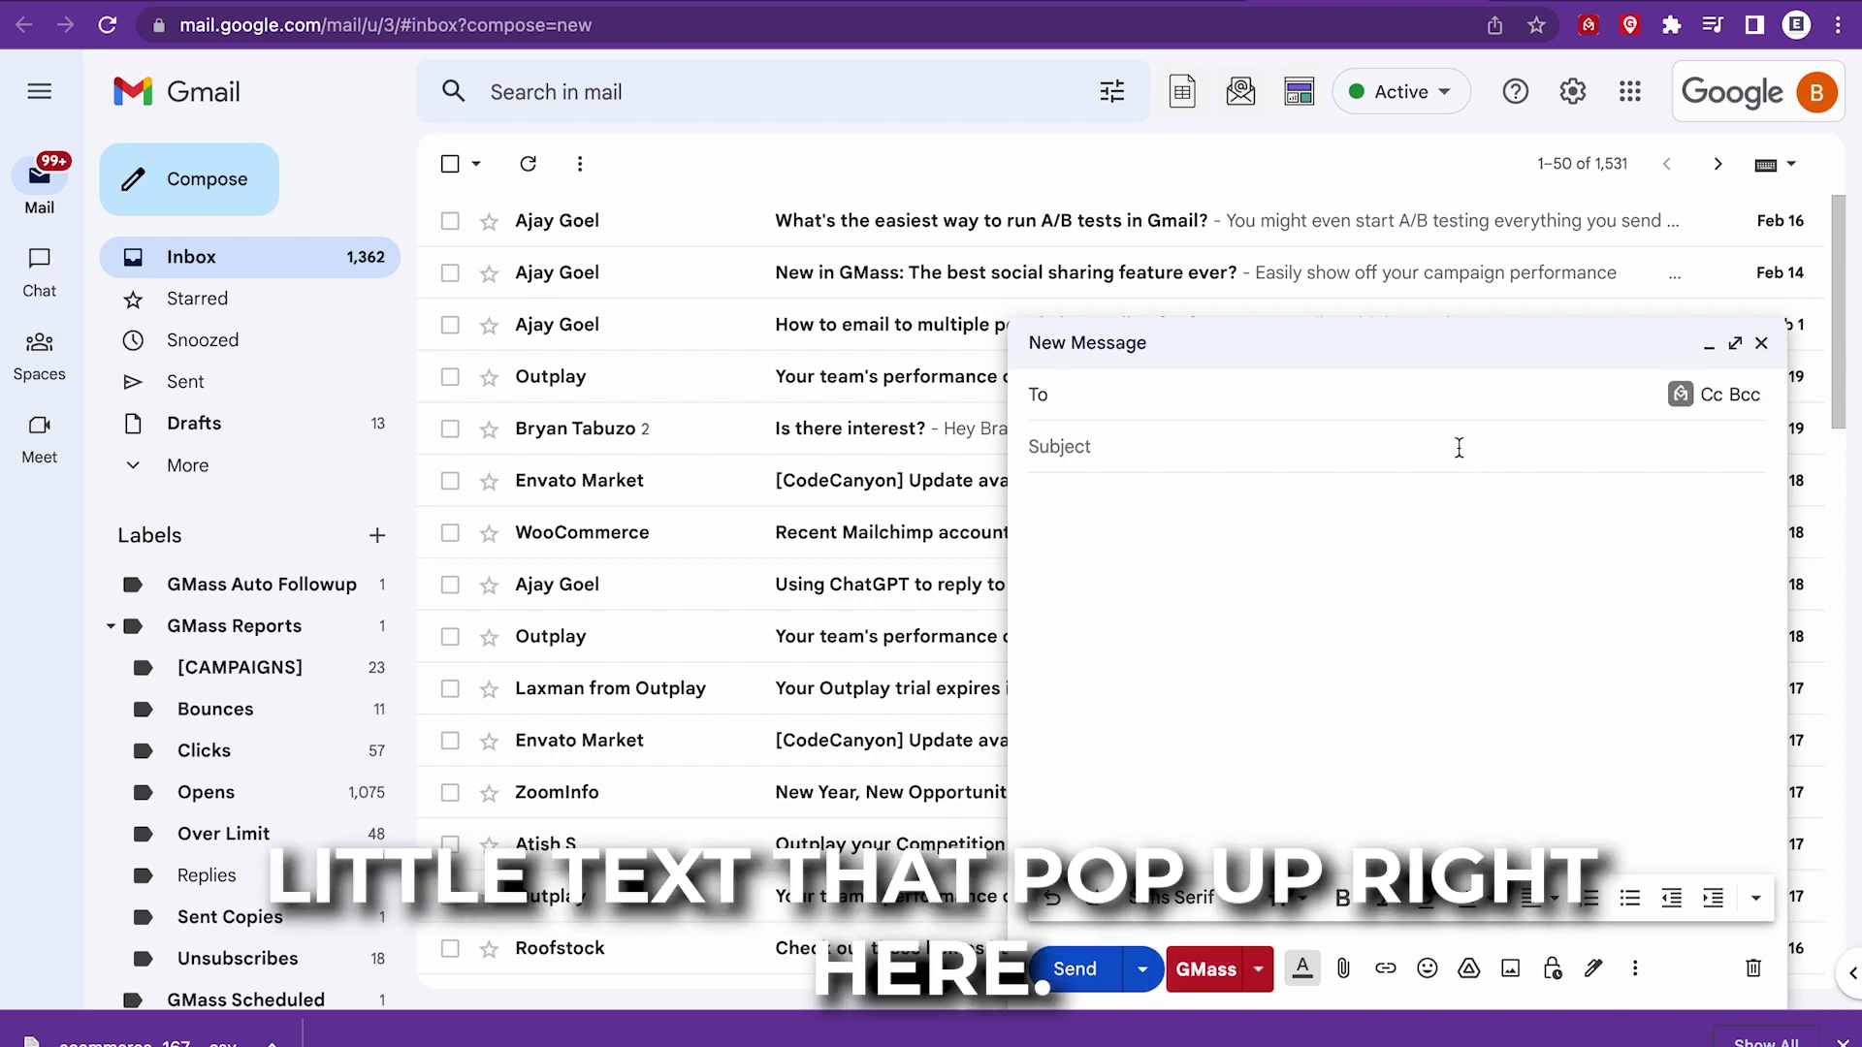
click(1681, 393)
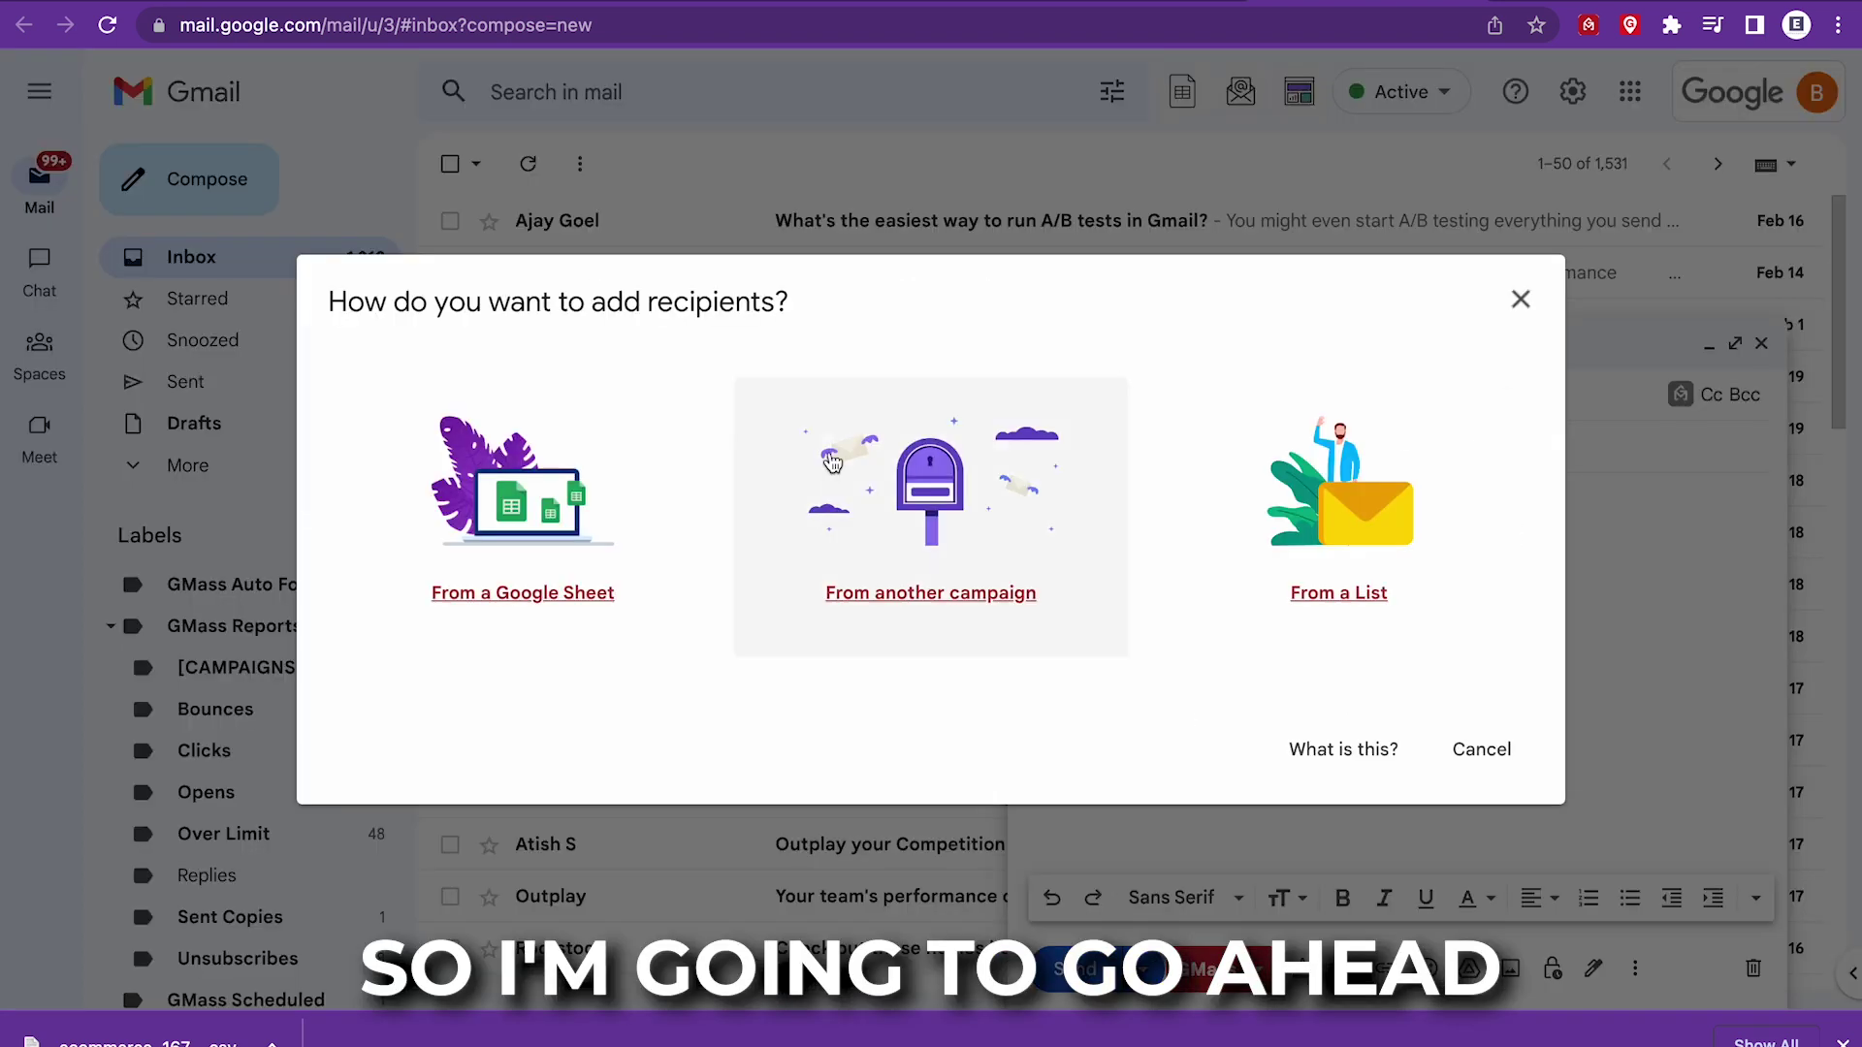
click(559, 597)
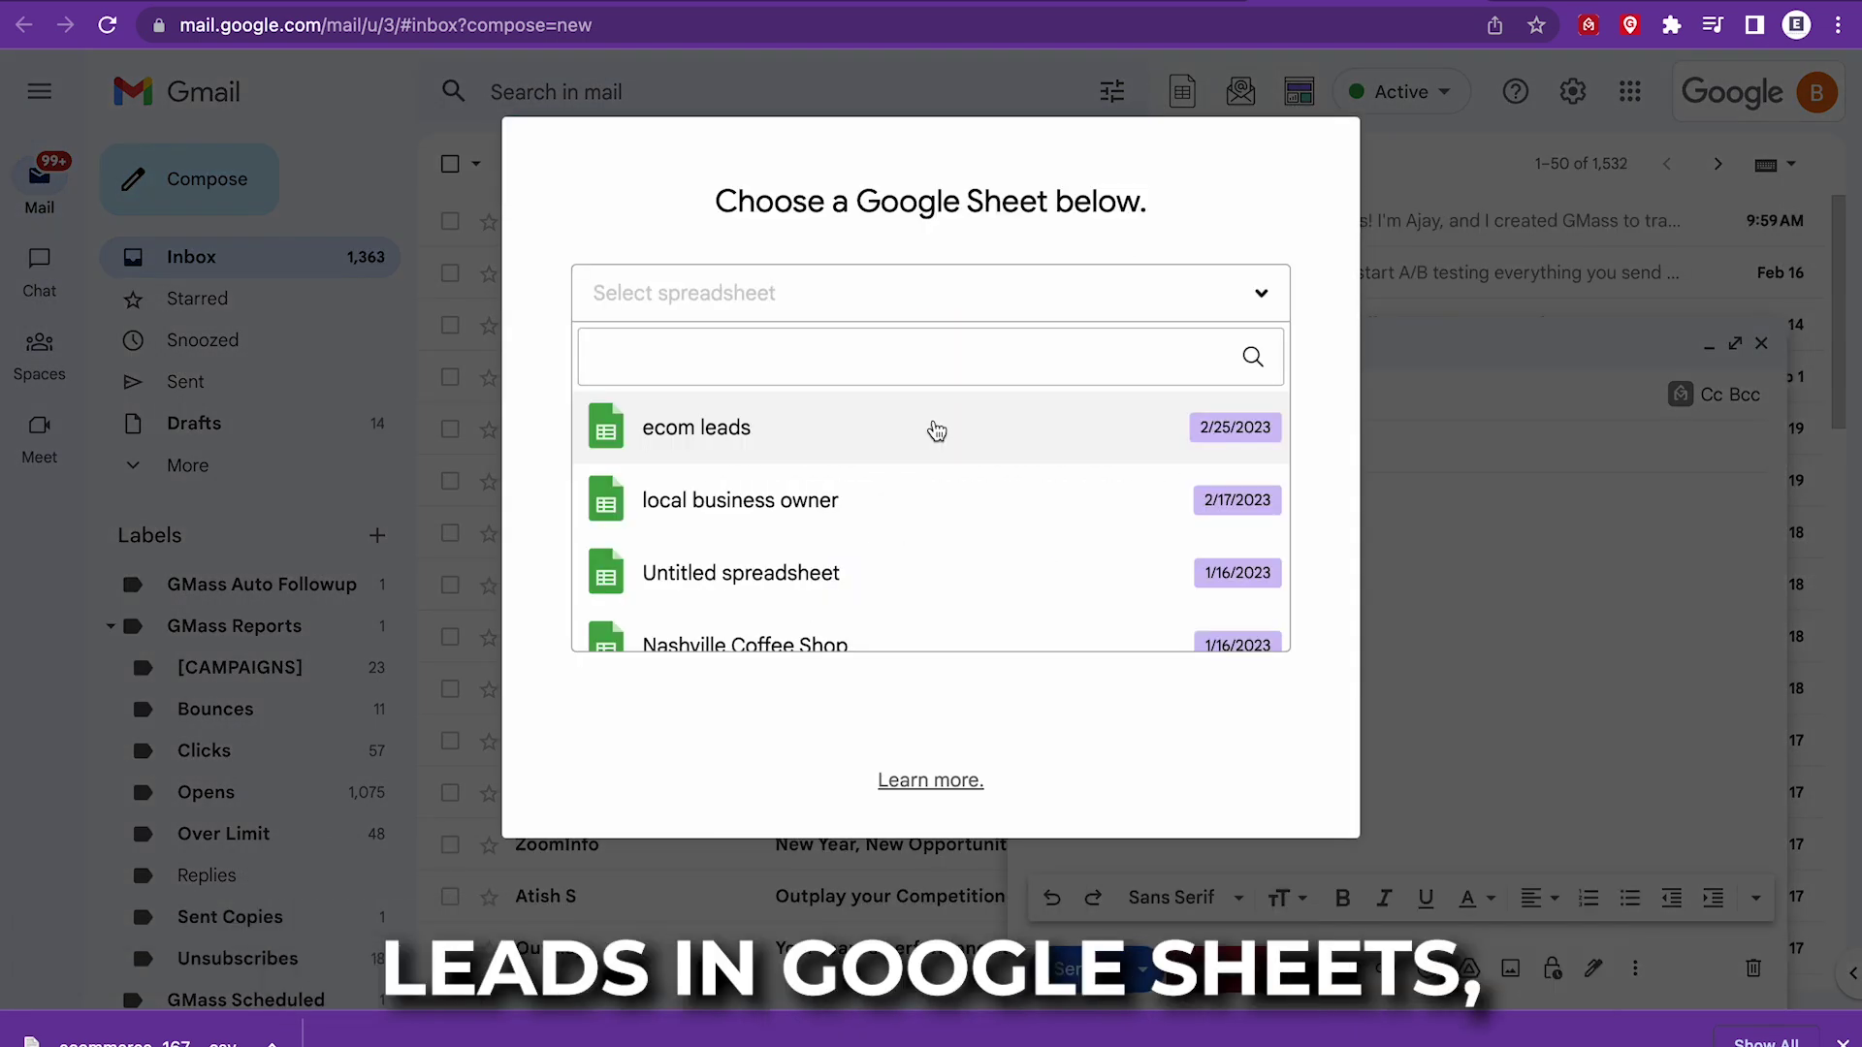
click(935, 428)
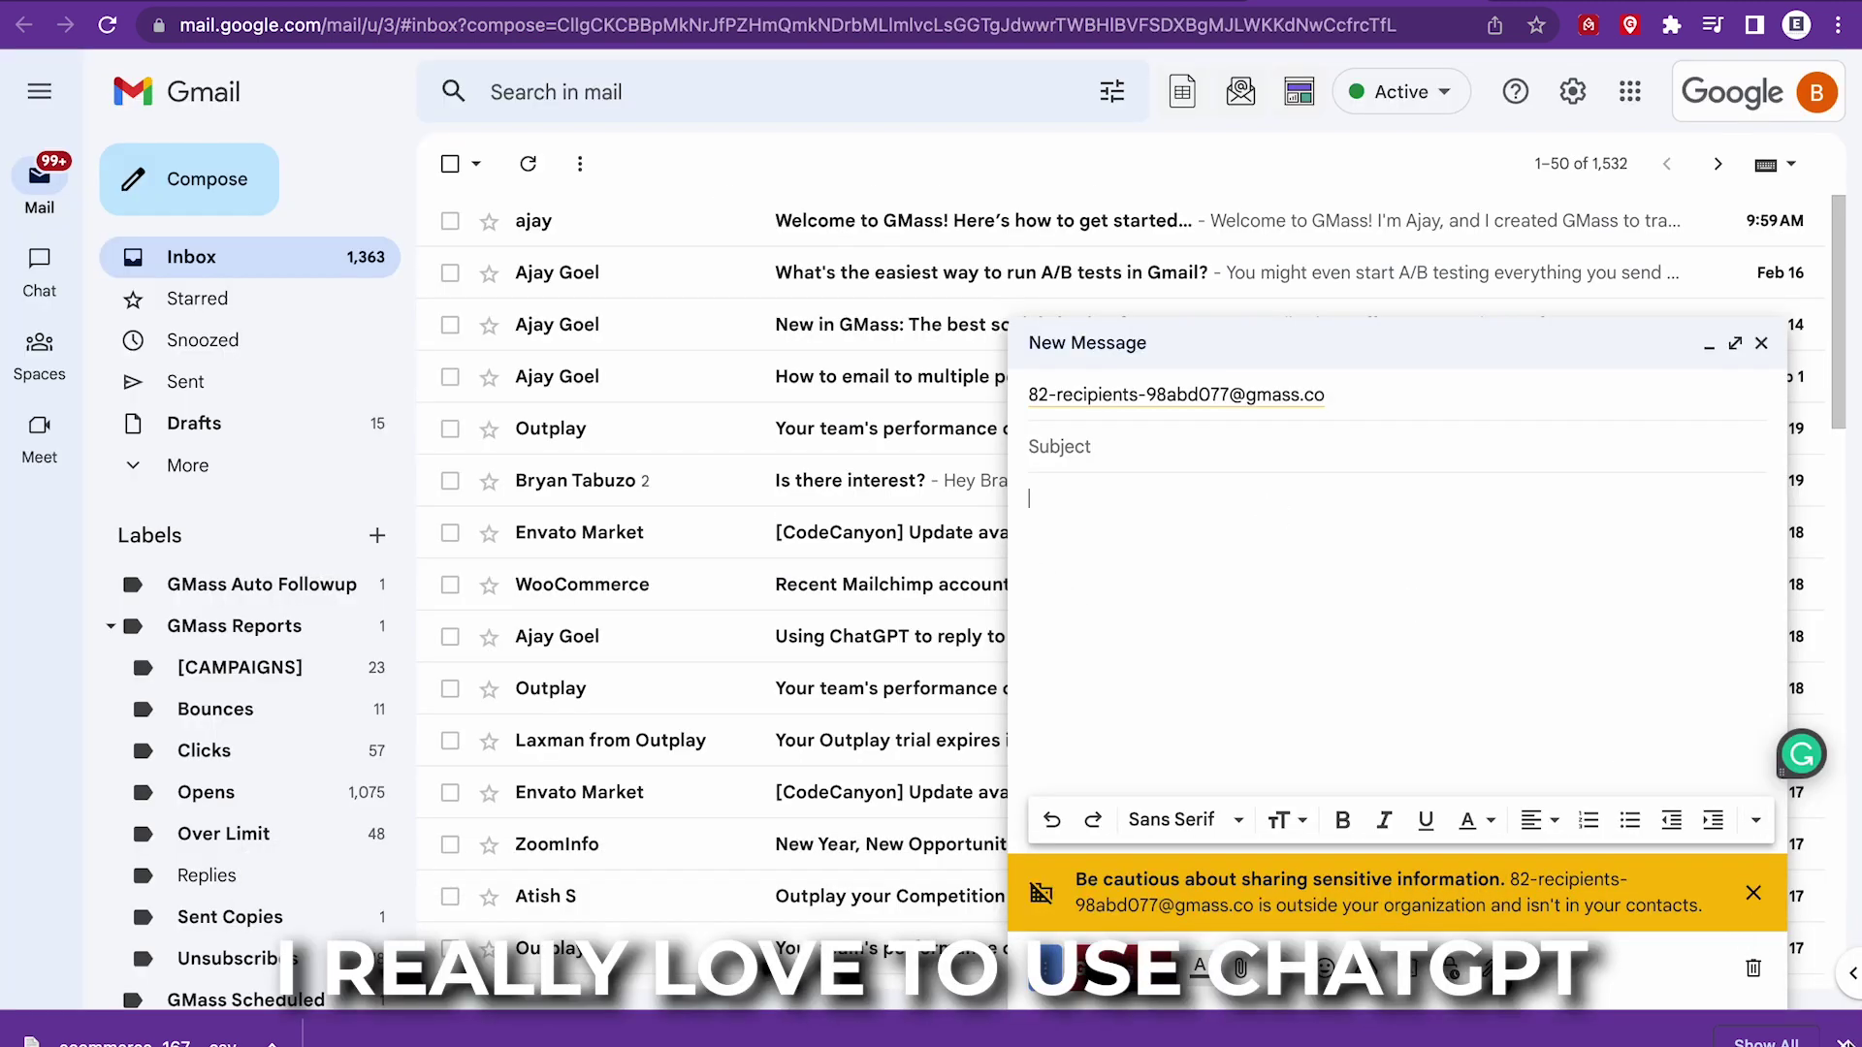
click(1842, 1042)
click(1378, 653)
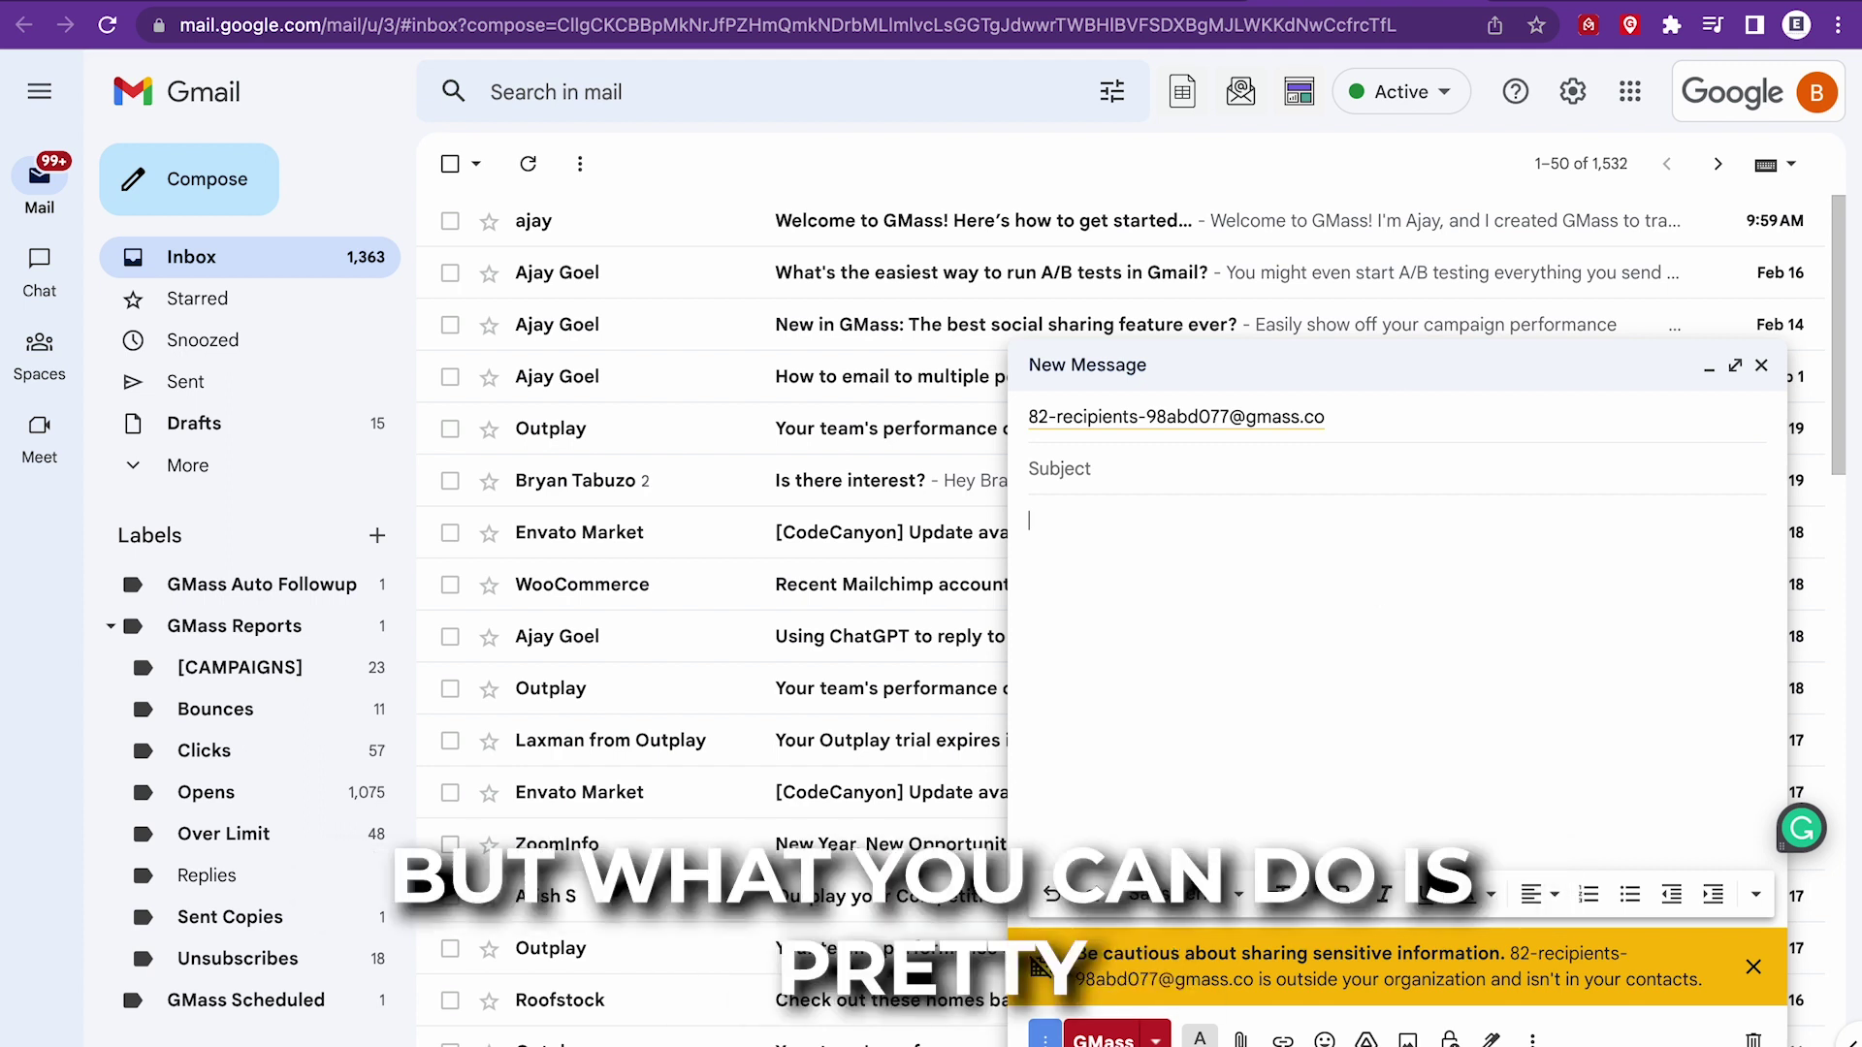
Go to the ChatGPT conversation holding the rewritten subject and body.
click(1534, 4)
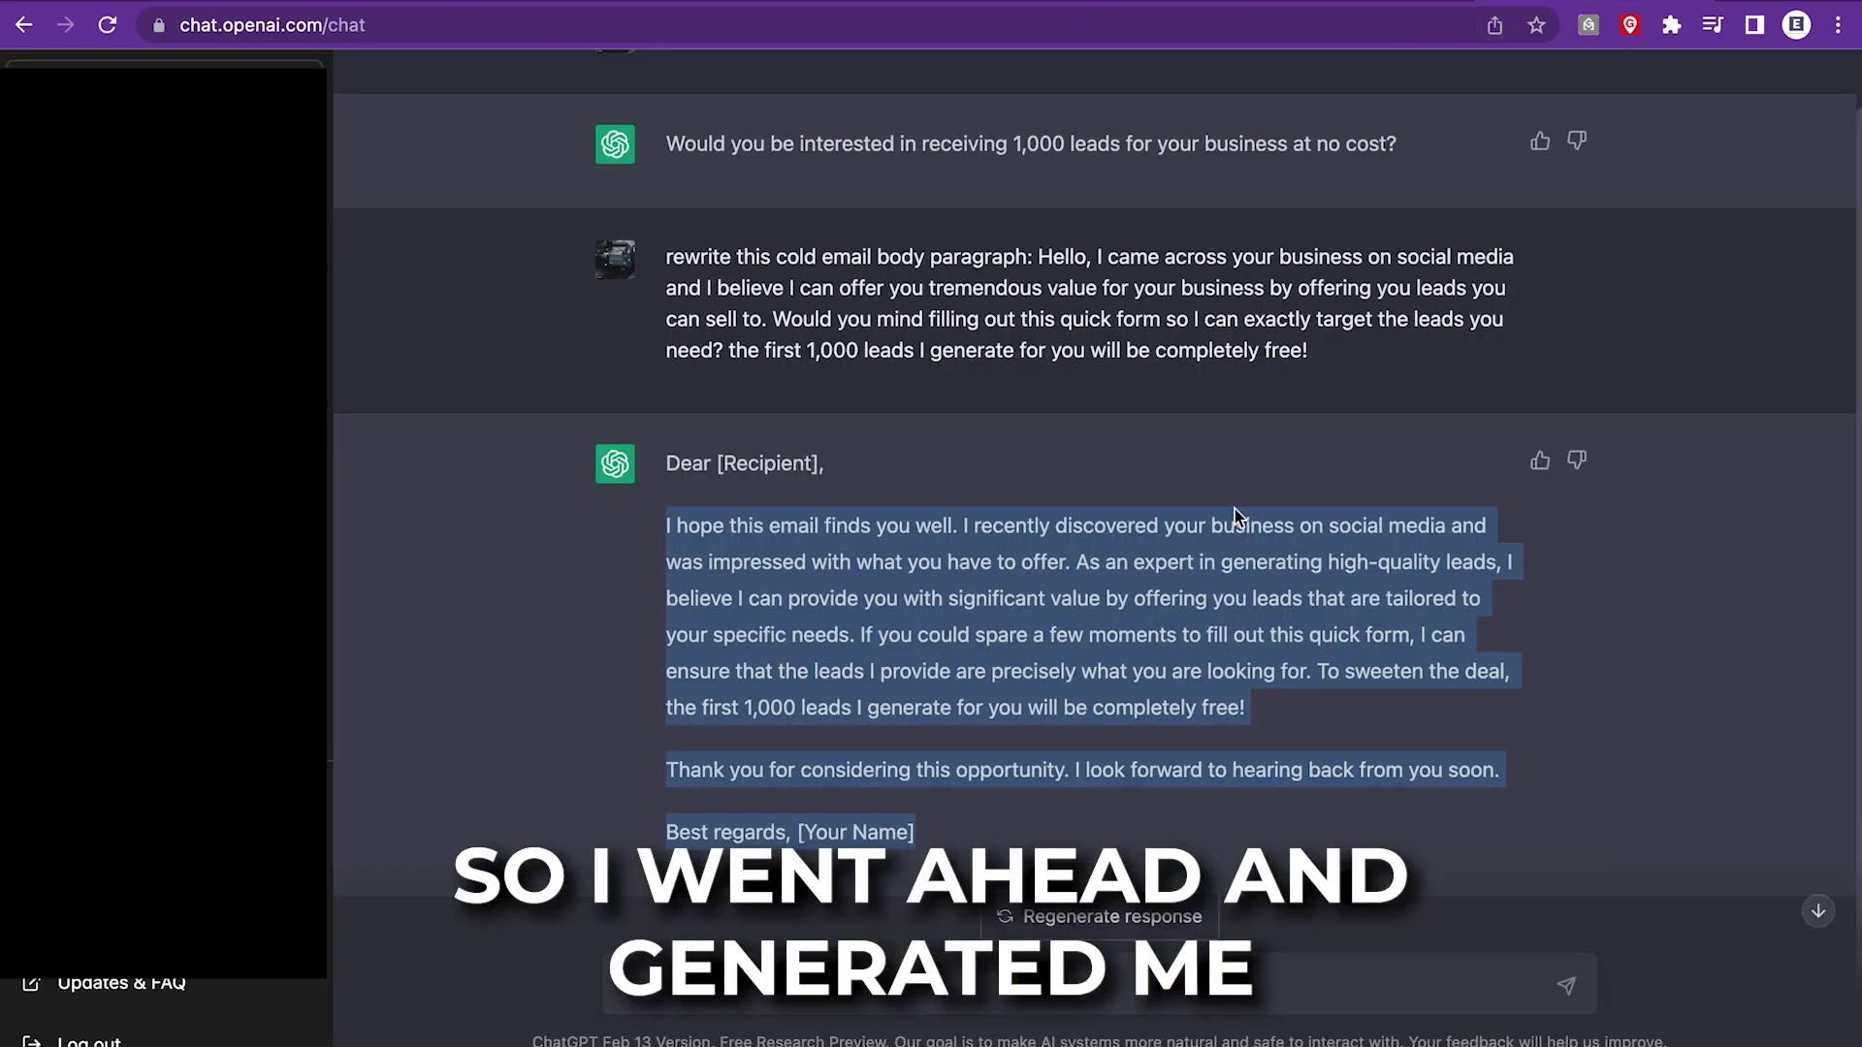
Review ChatGPT's rewritten subject and body, selecting the new subject line reply.
scroll(1205, 424, up, 1)
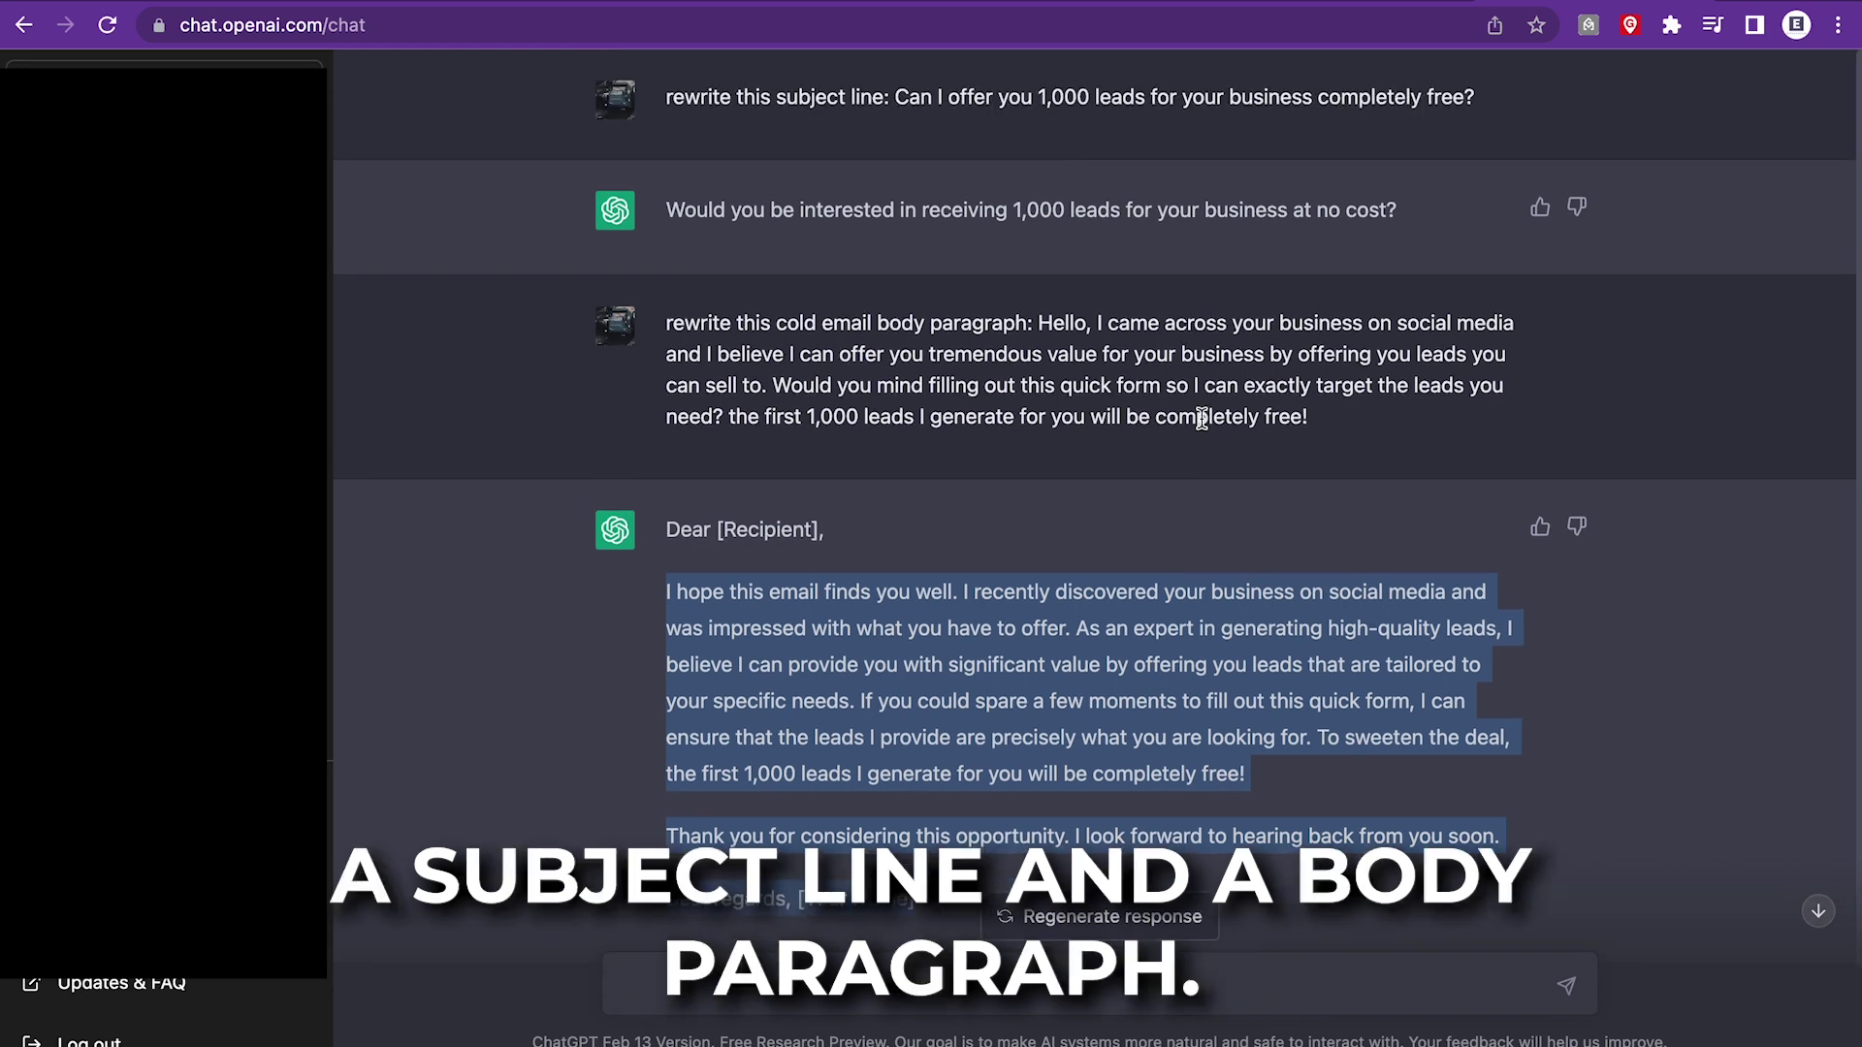
scroll(905, 683, down, 1)
scroll(906, 683, up, 1)
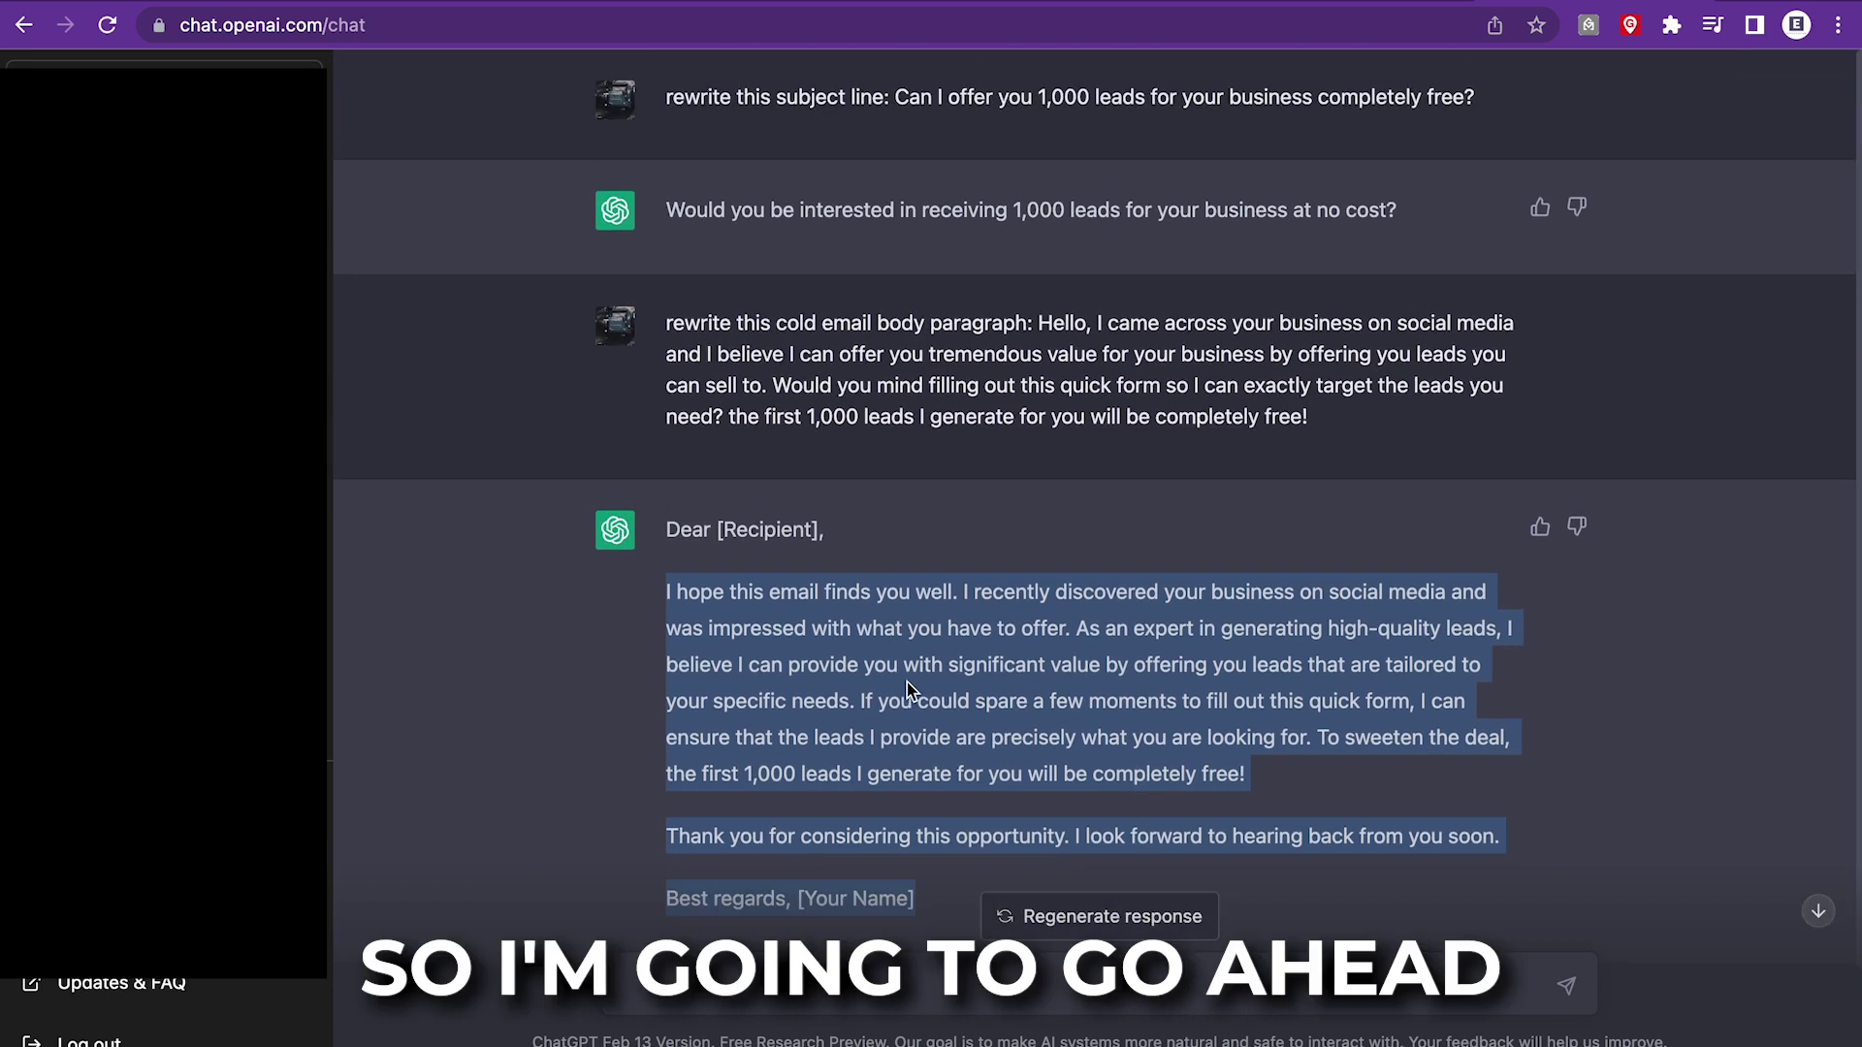
click(606, 387)
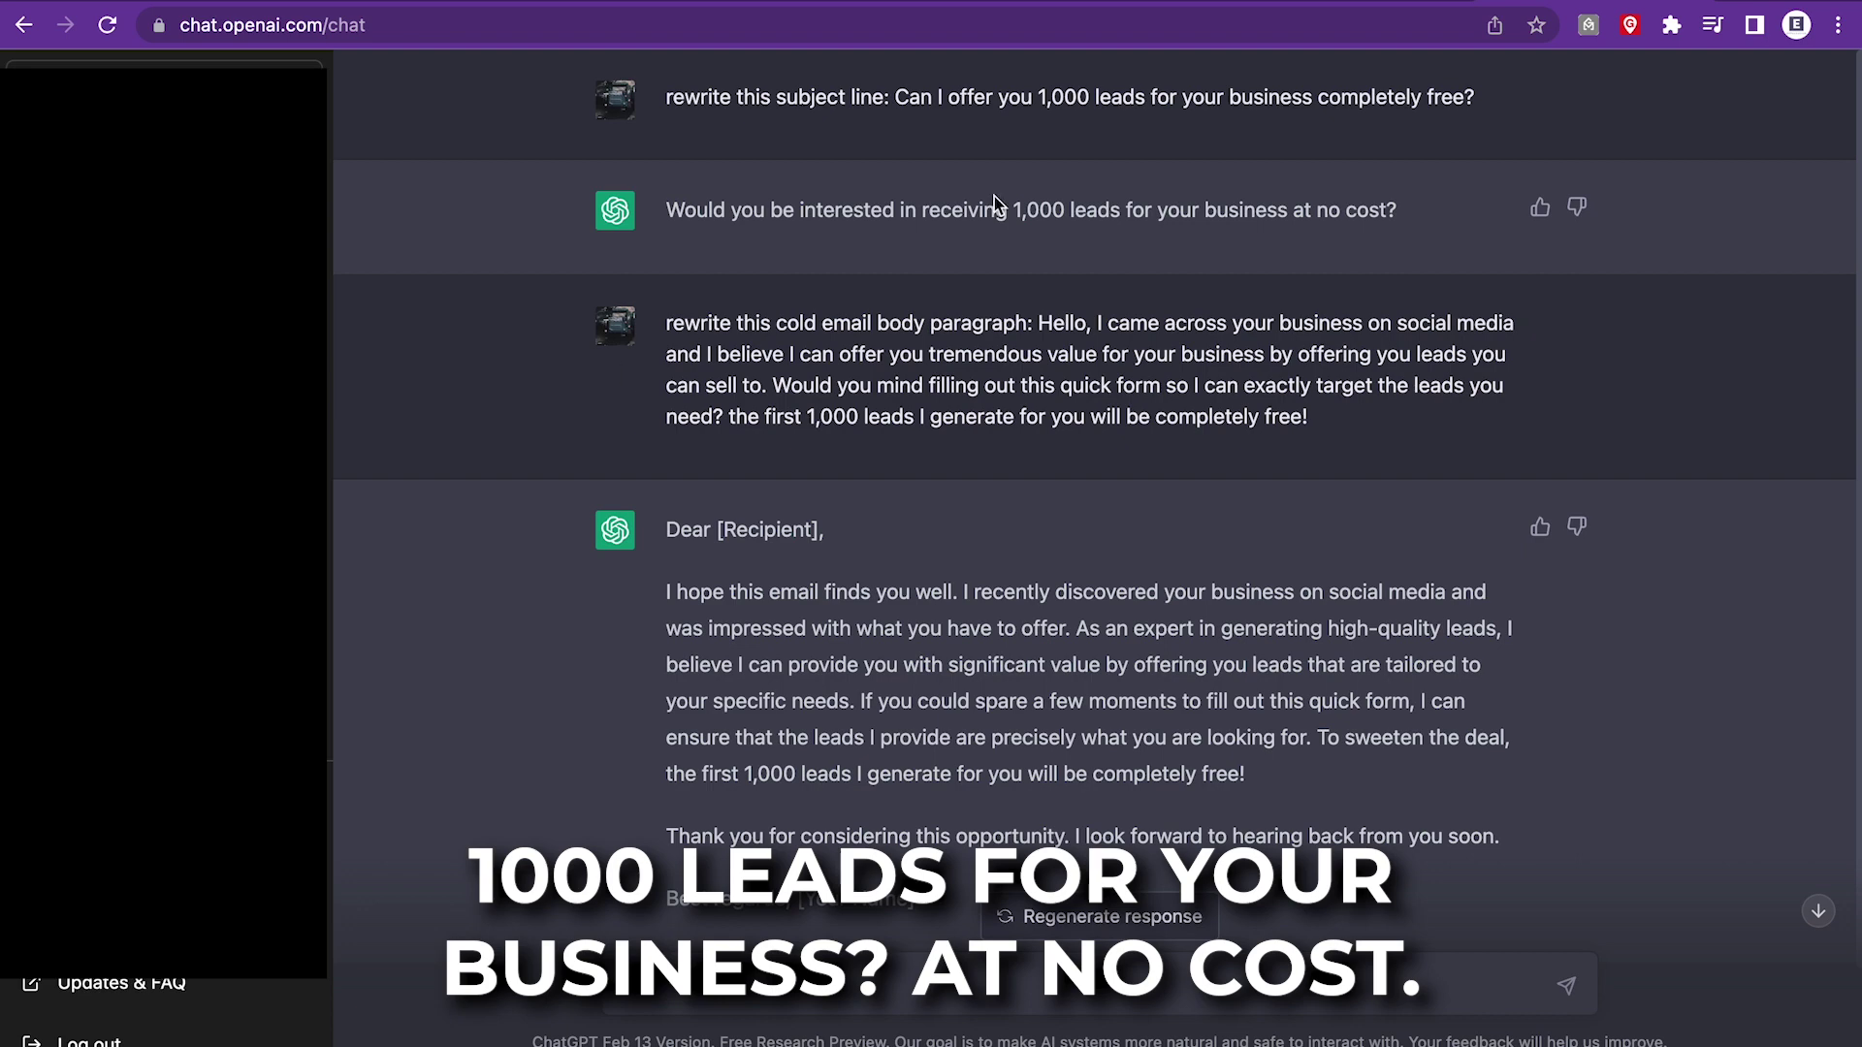
drag(1410, 212, 648, 210)
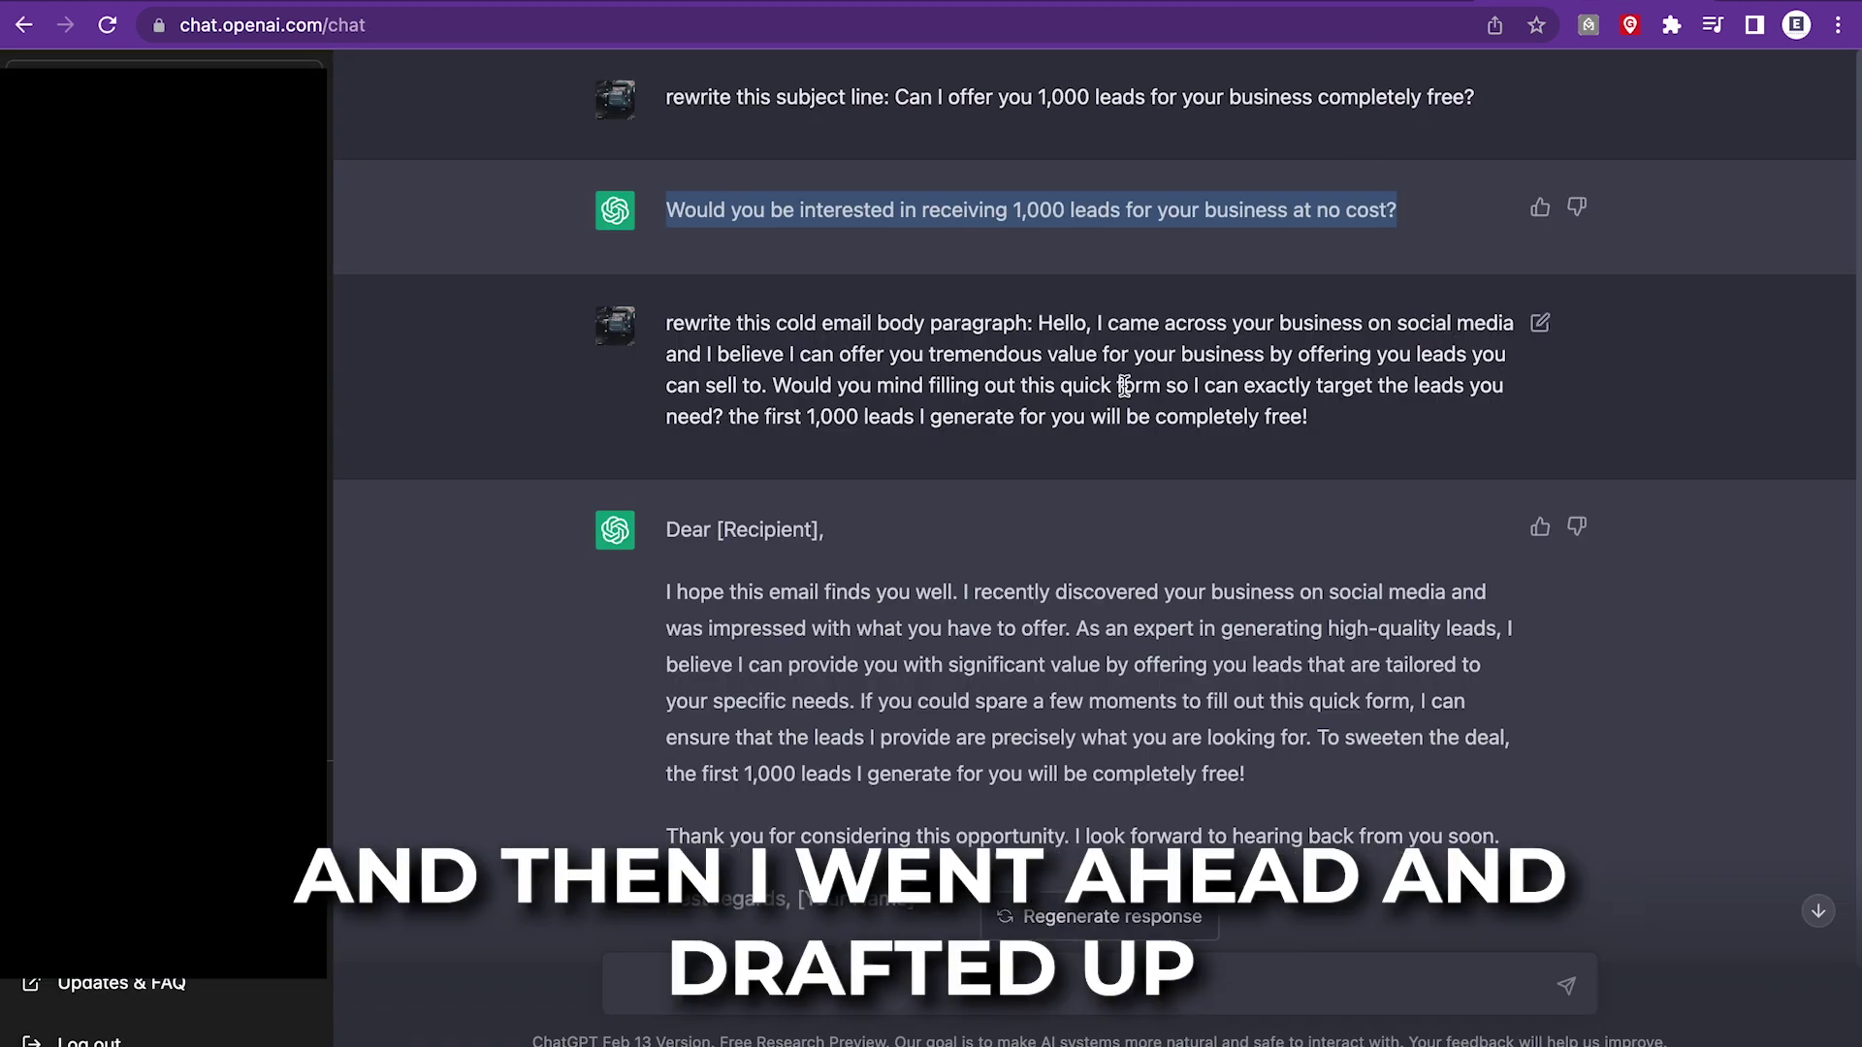
scroll(1125, 386, down, 1)
scroll(1125, 386, up, 1)
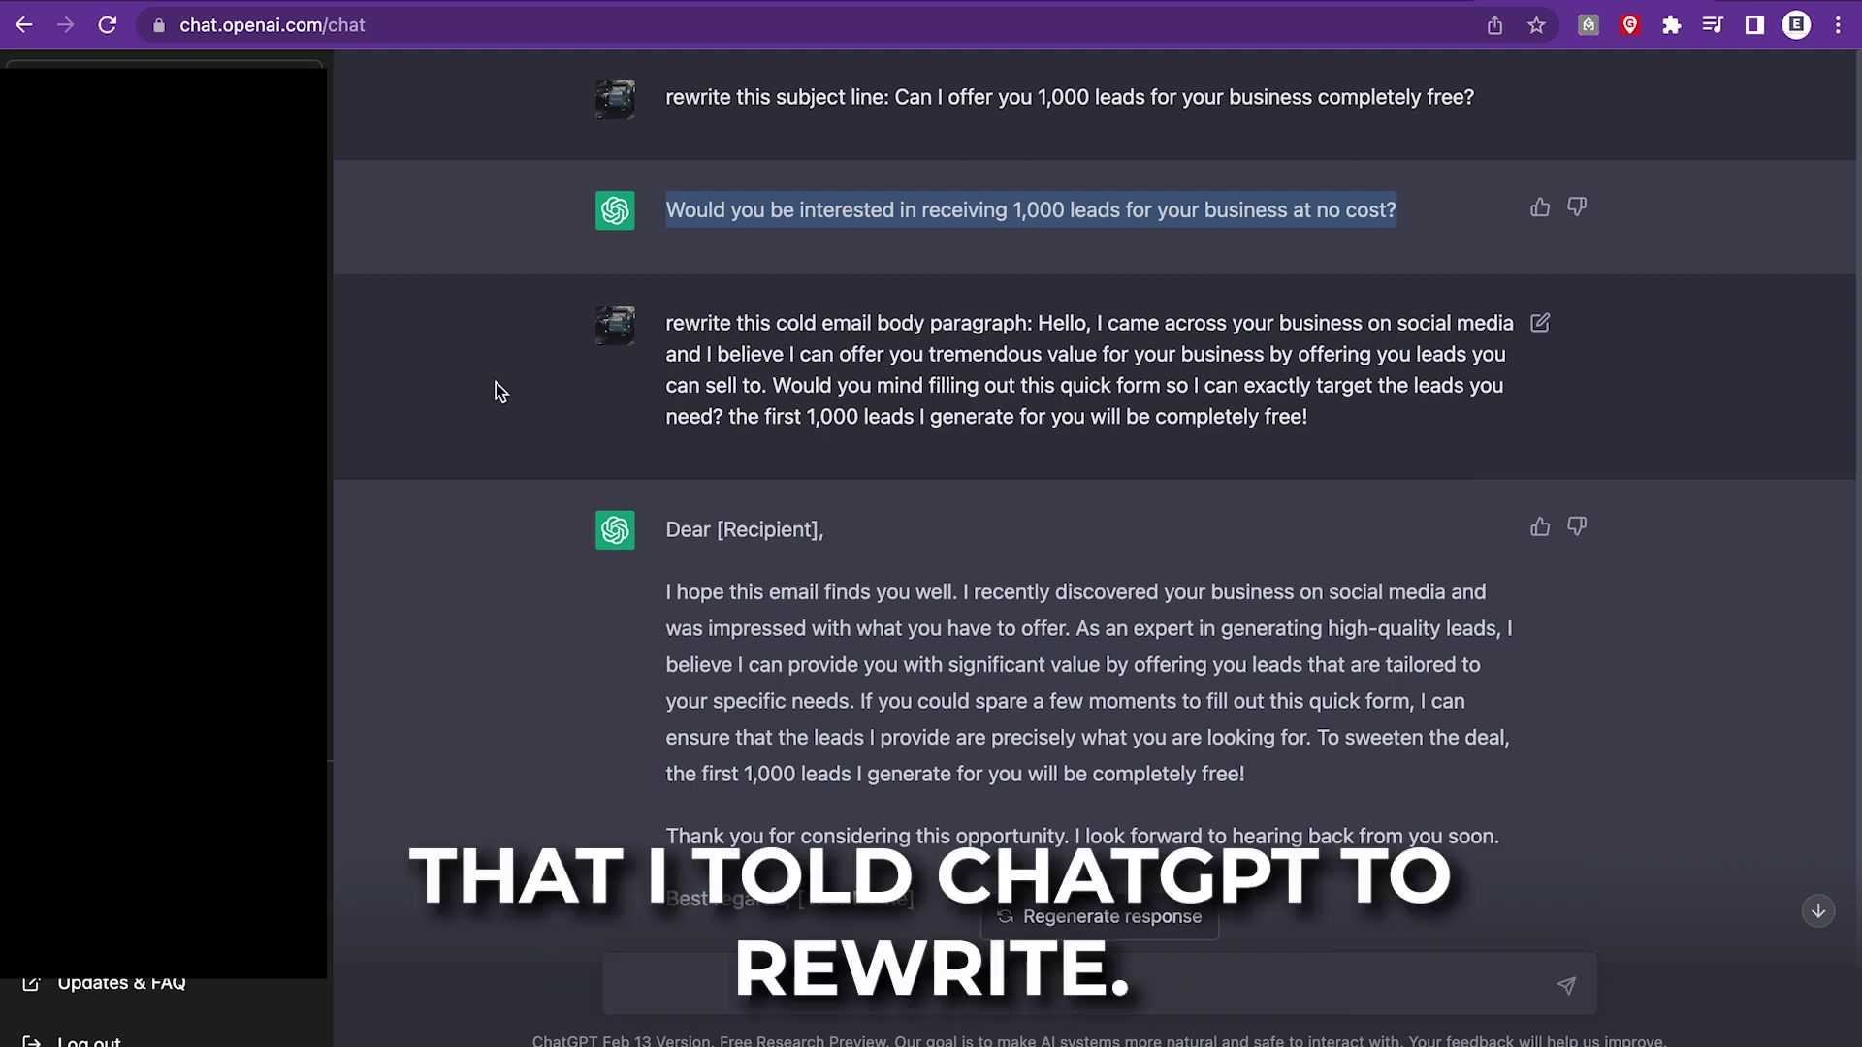
scroll(546, 482, down, 1)
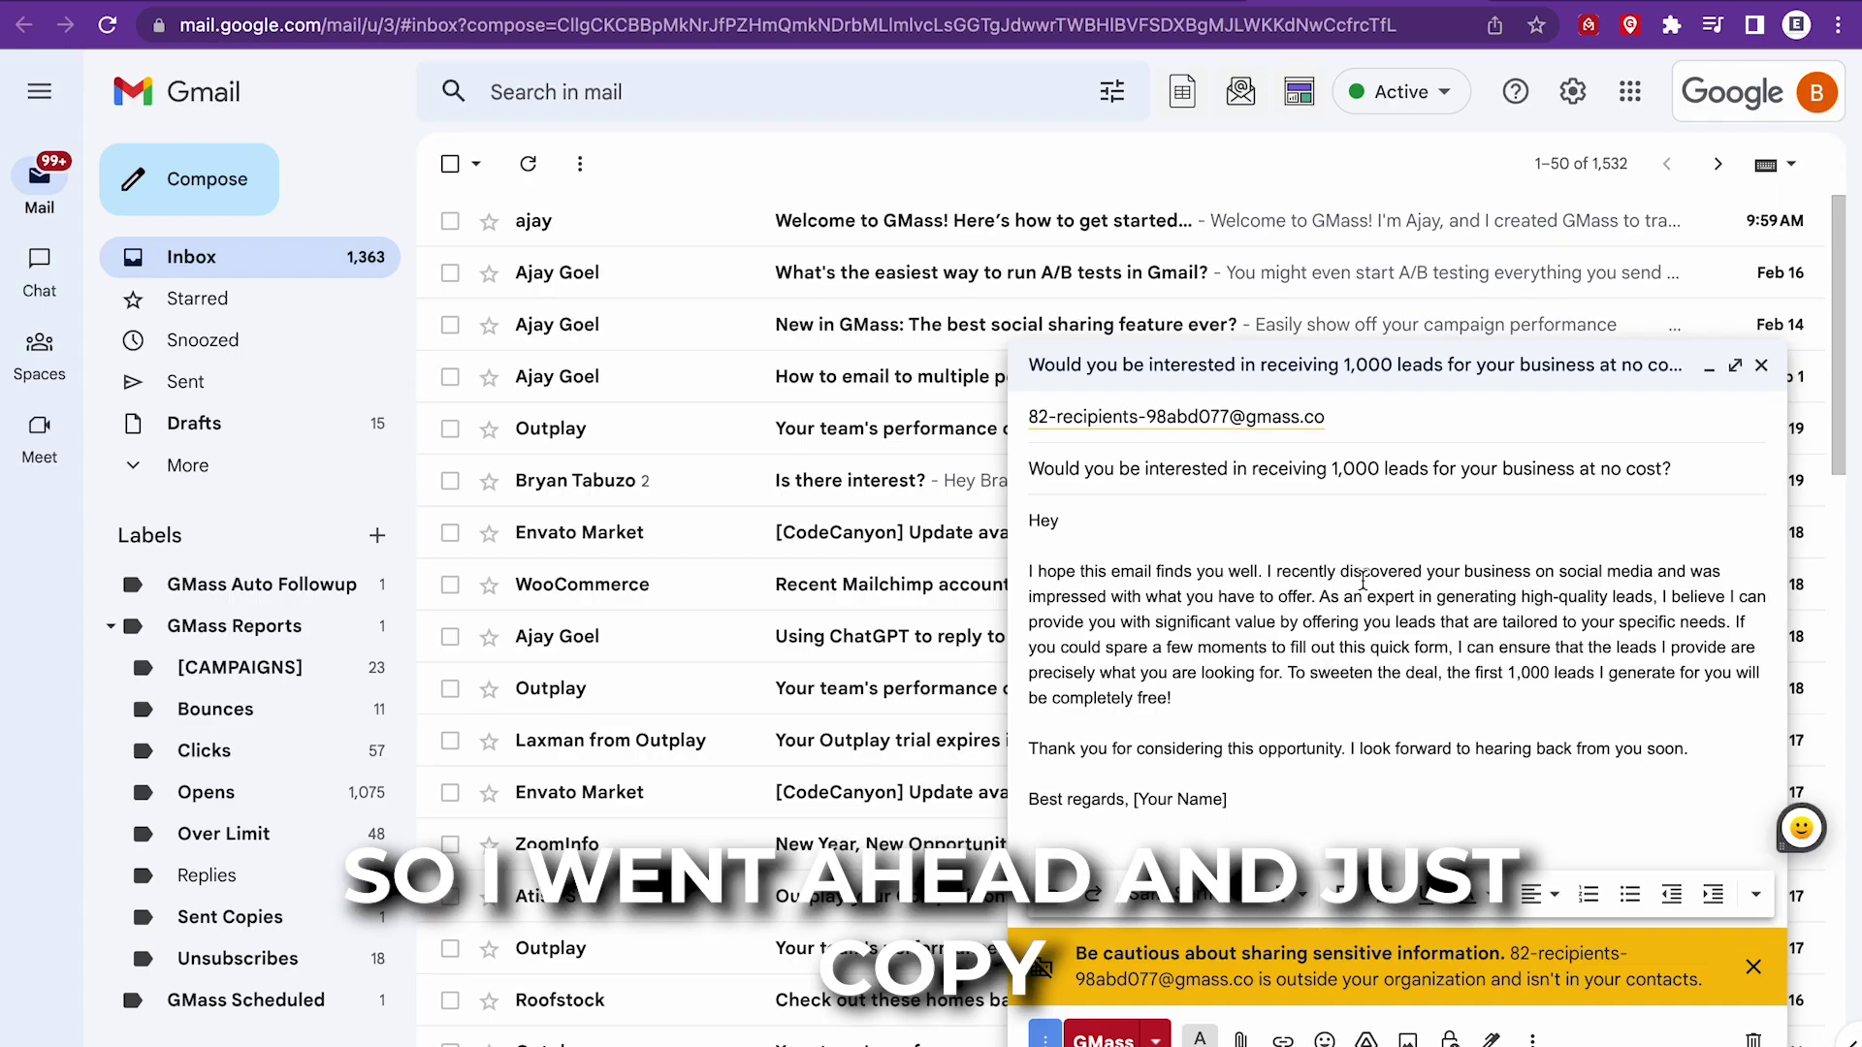
Insert the GMass {Name} personalization variable right after 'Hey' in the greeting.
click(1097, 526)
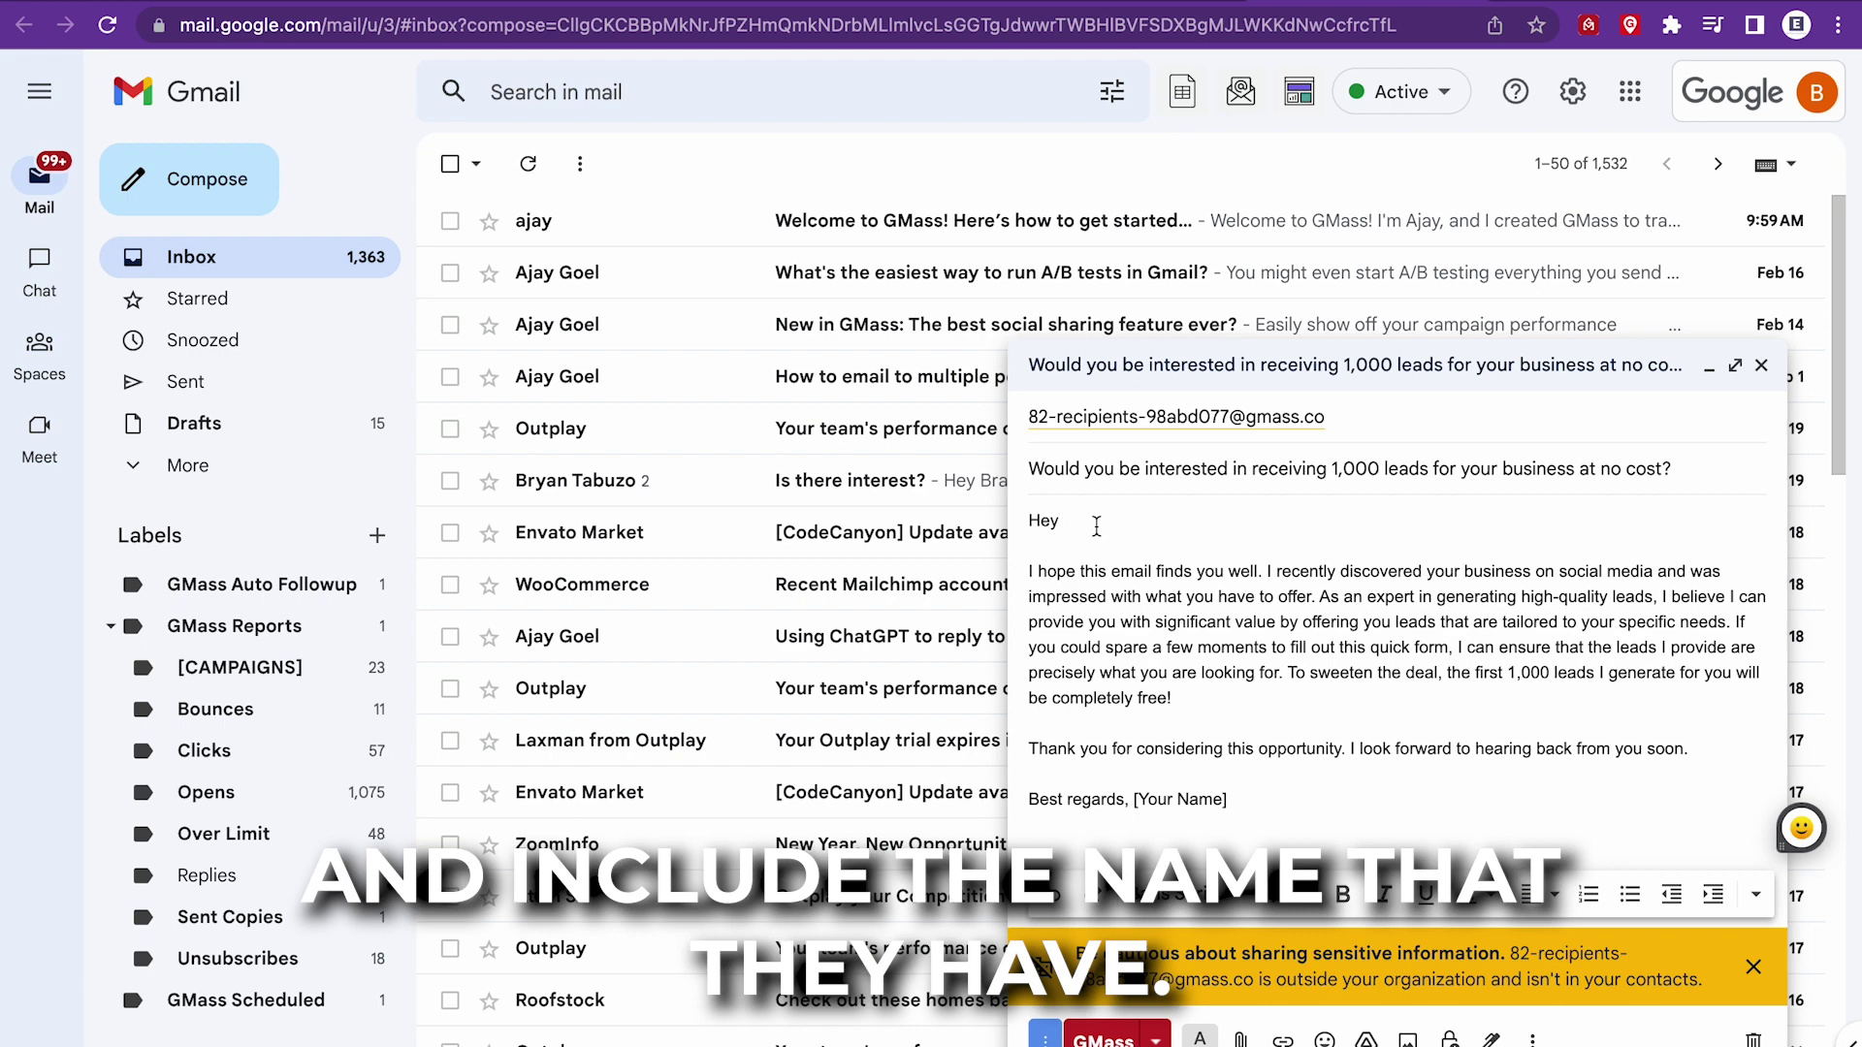
click(1154, 1037)
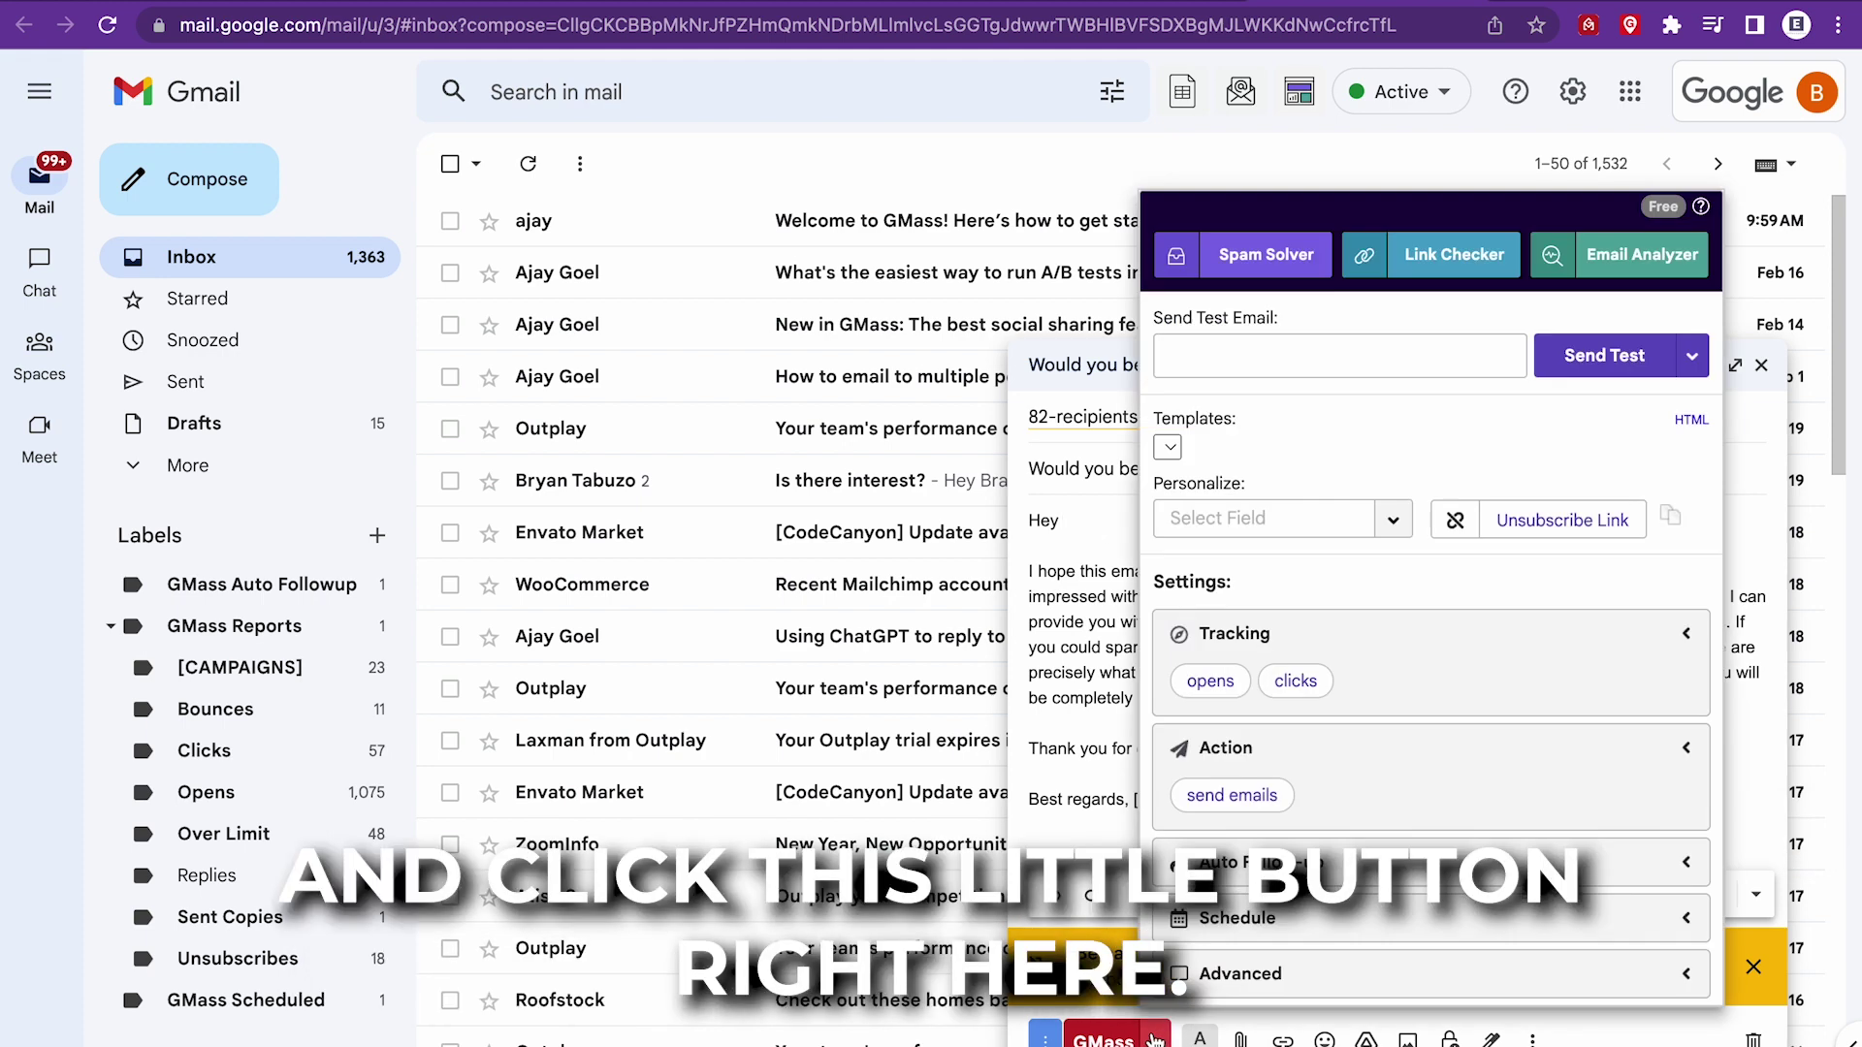
click(1279, 514)
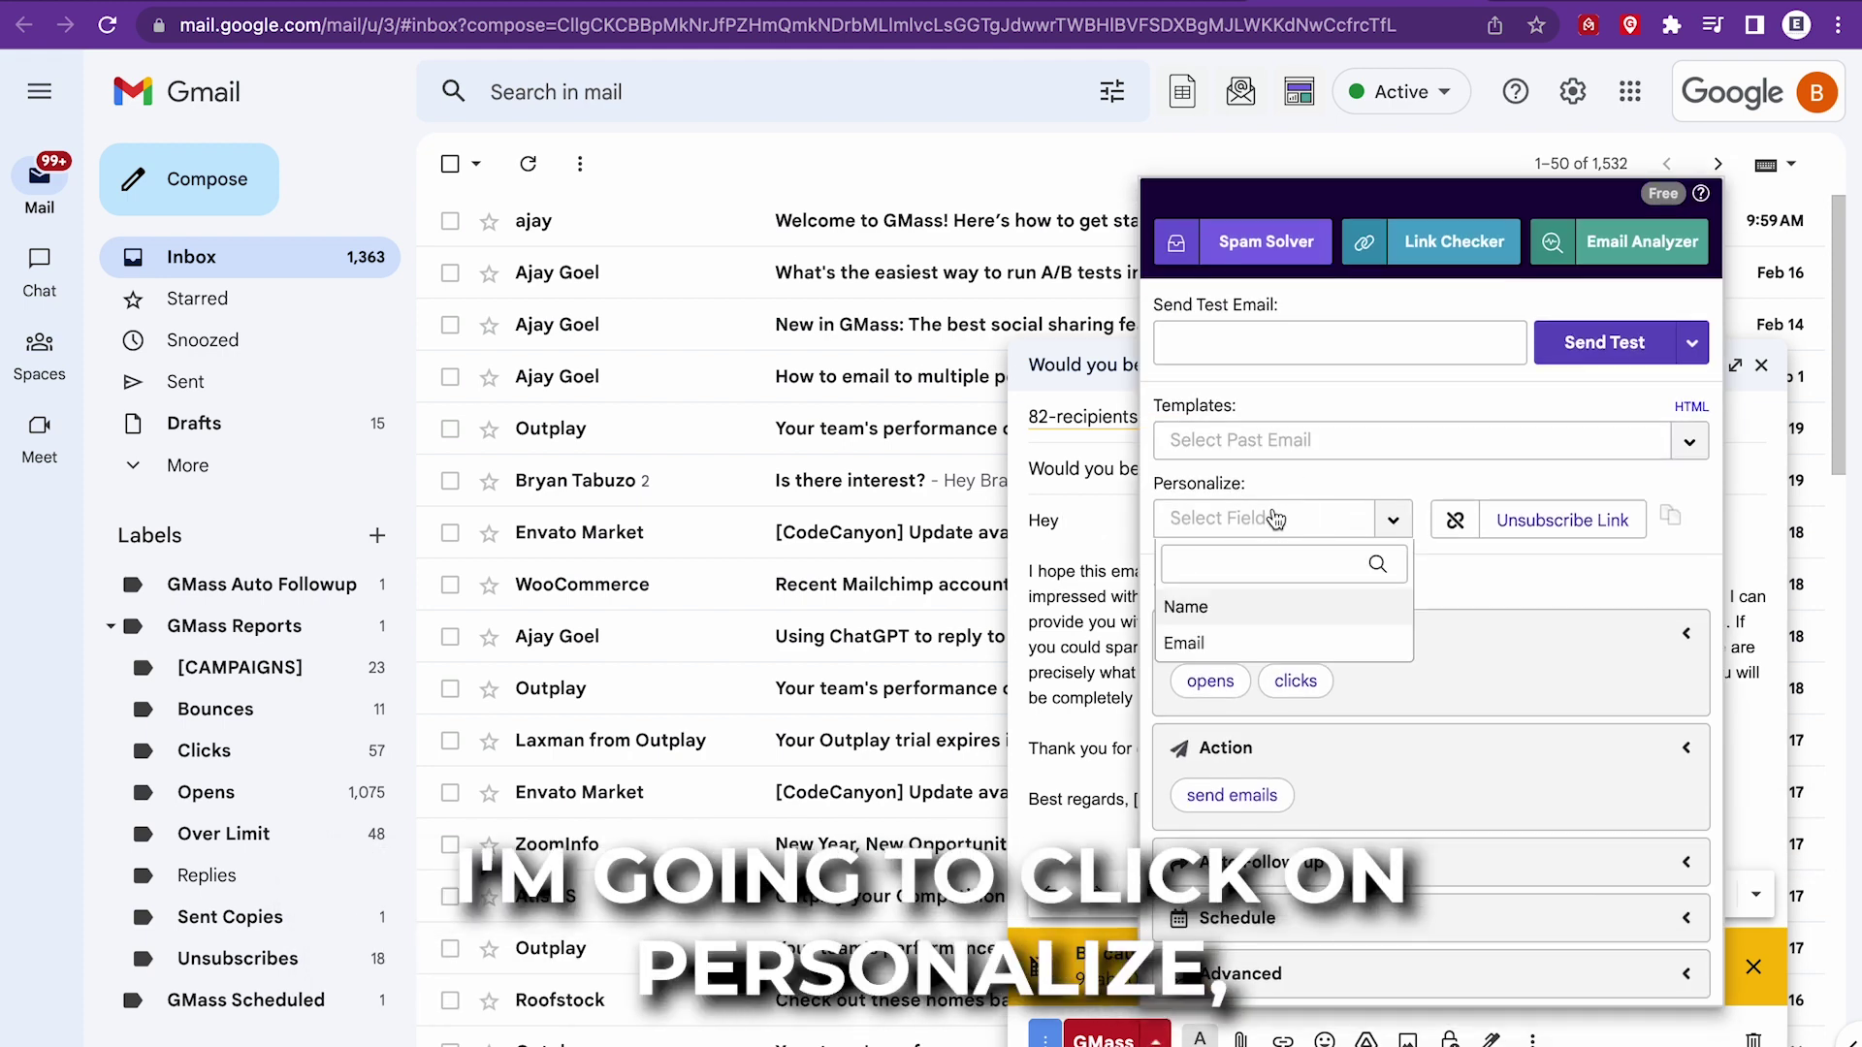
click(1212, 603)
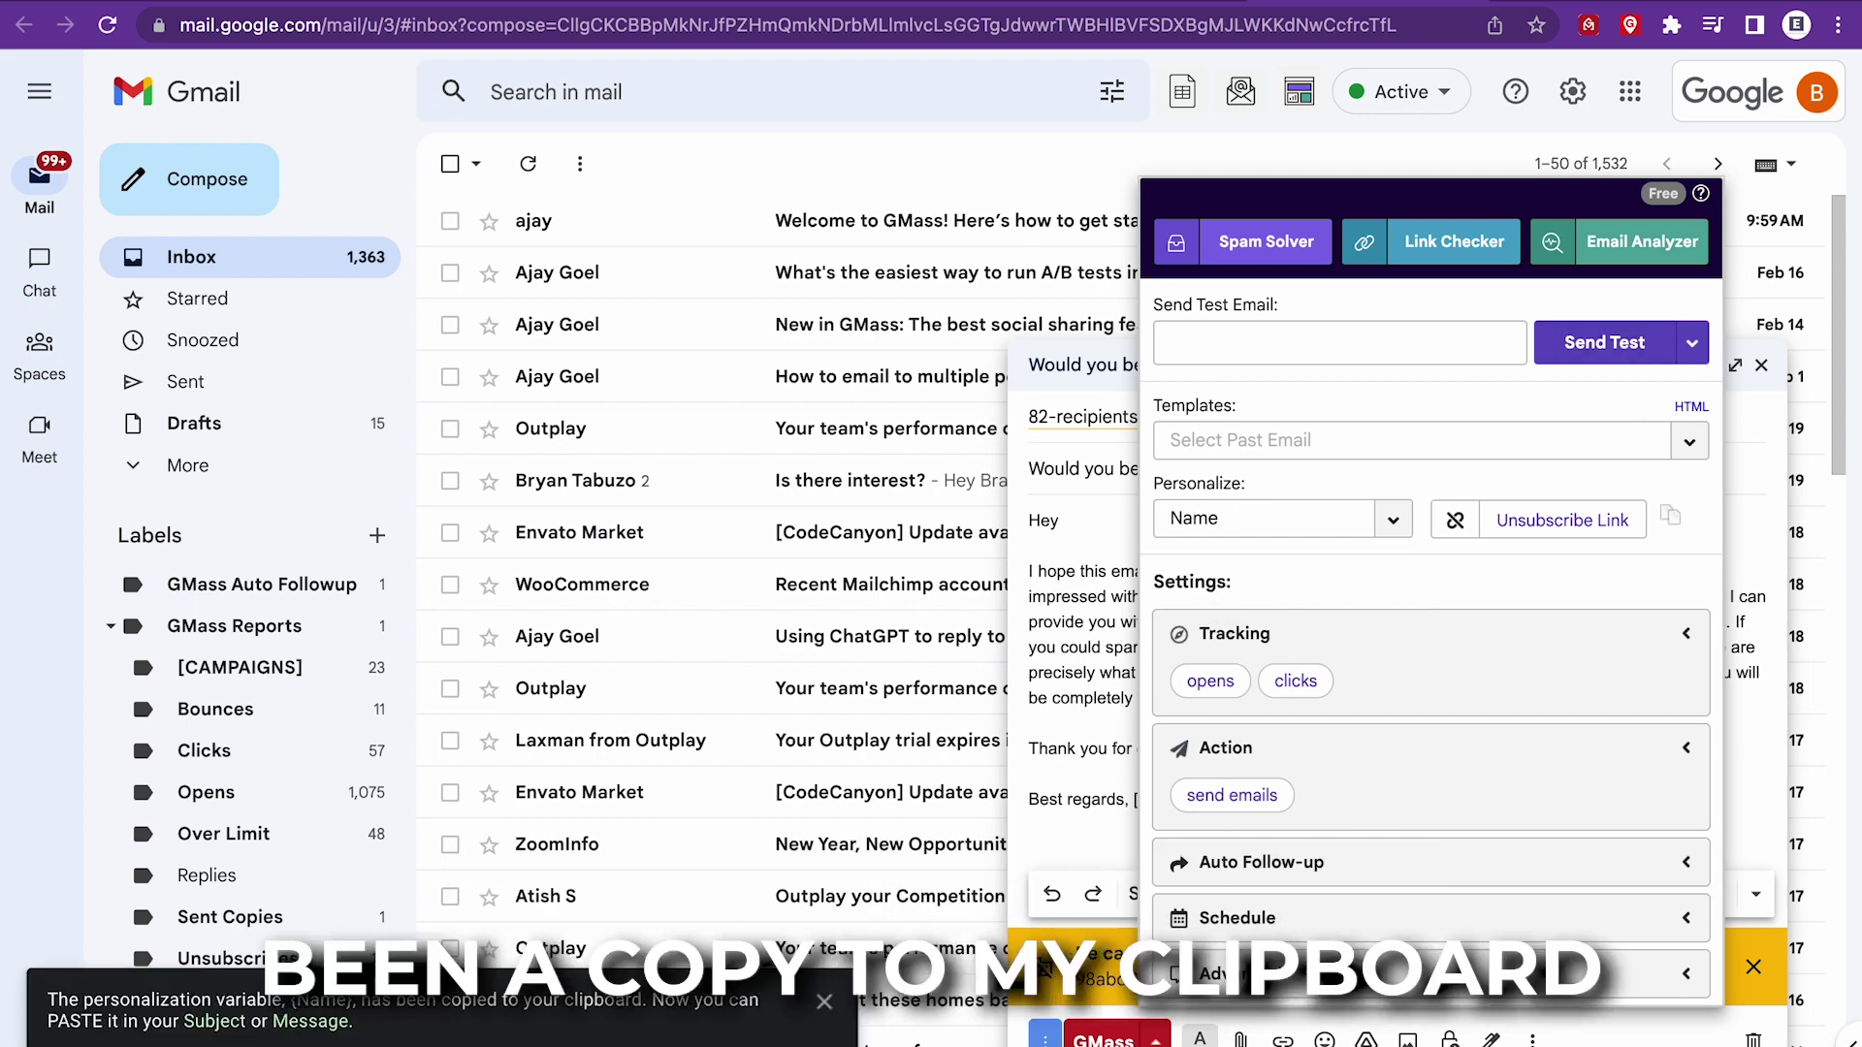
click(1122, 508)
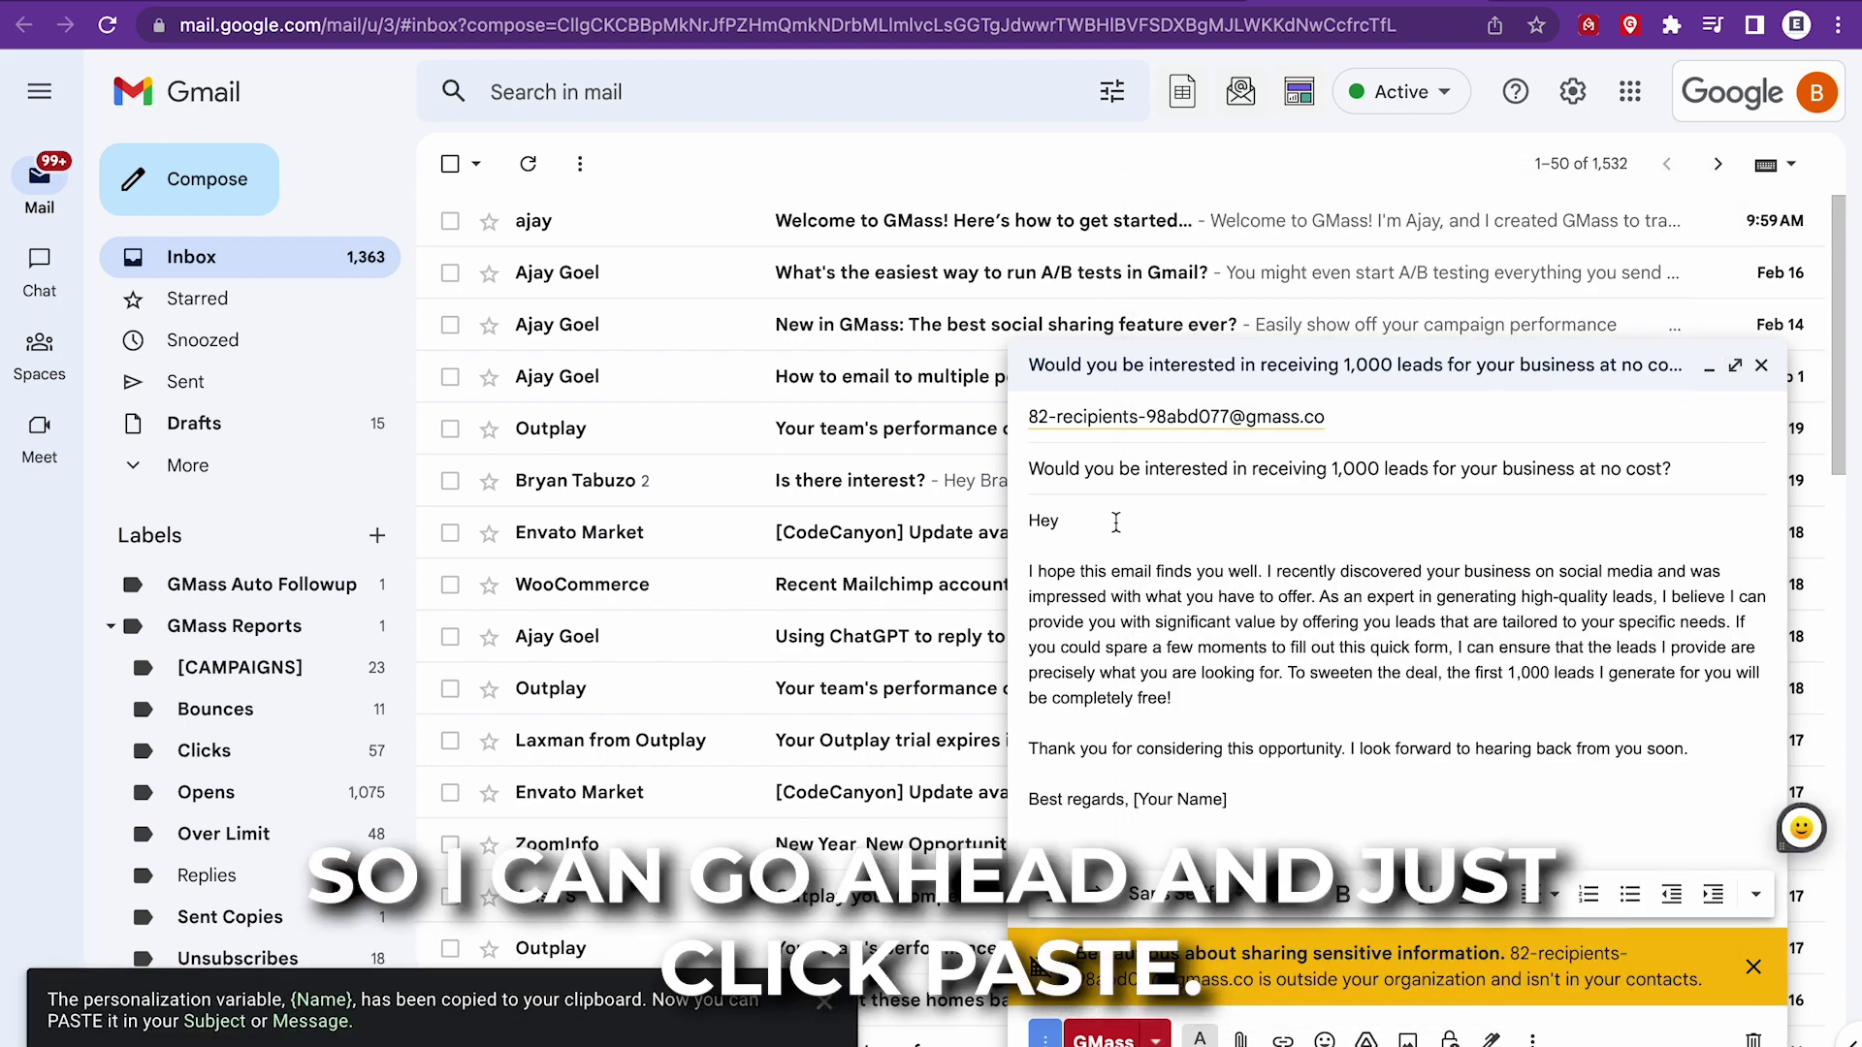
text({Name})
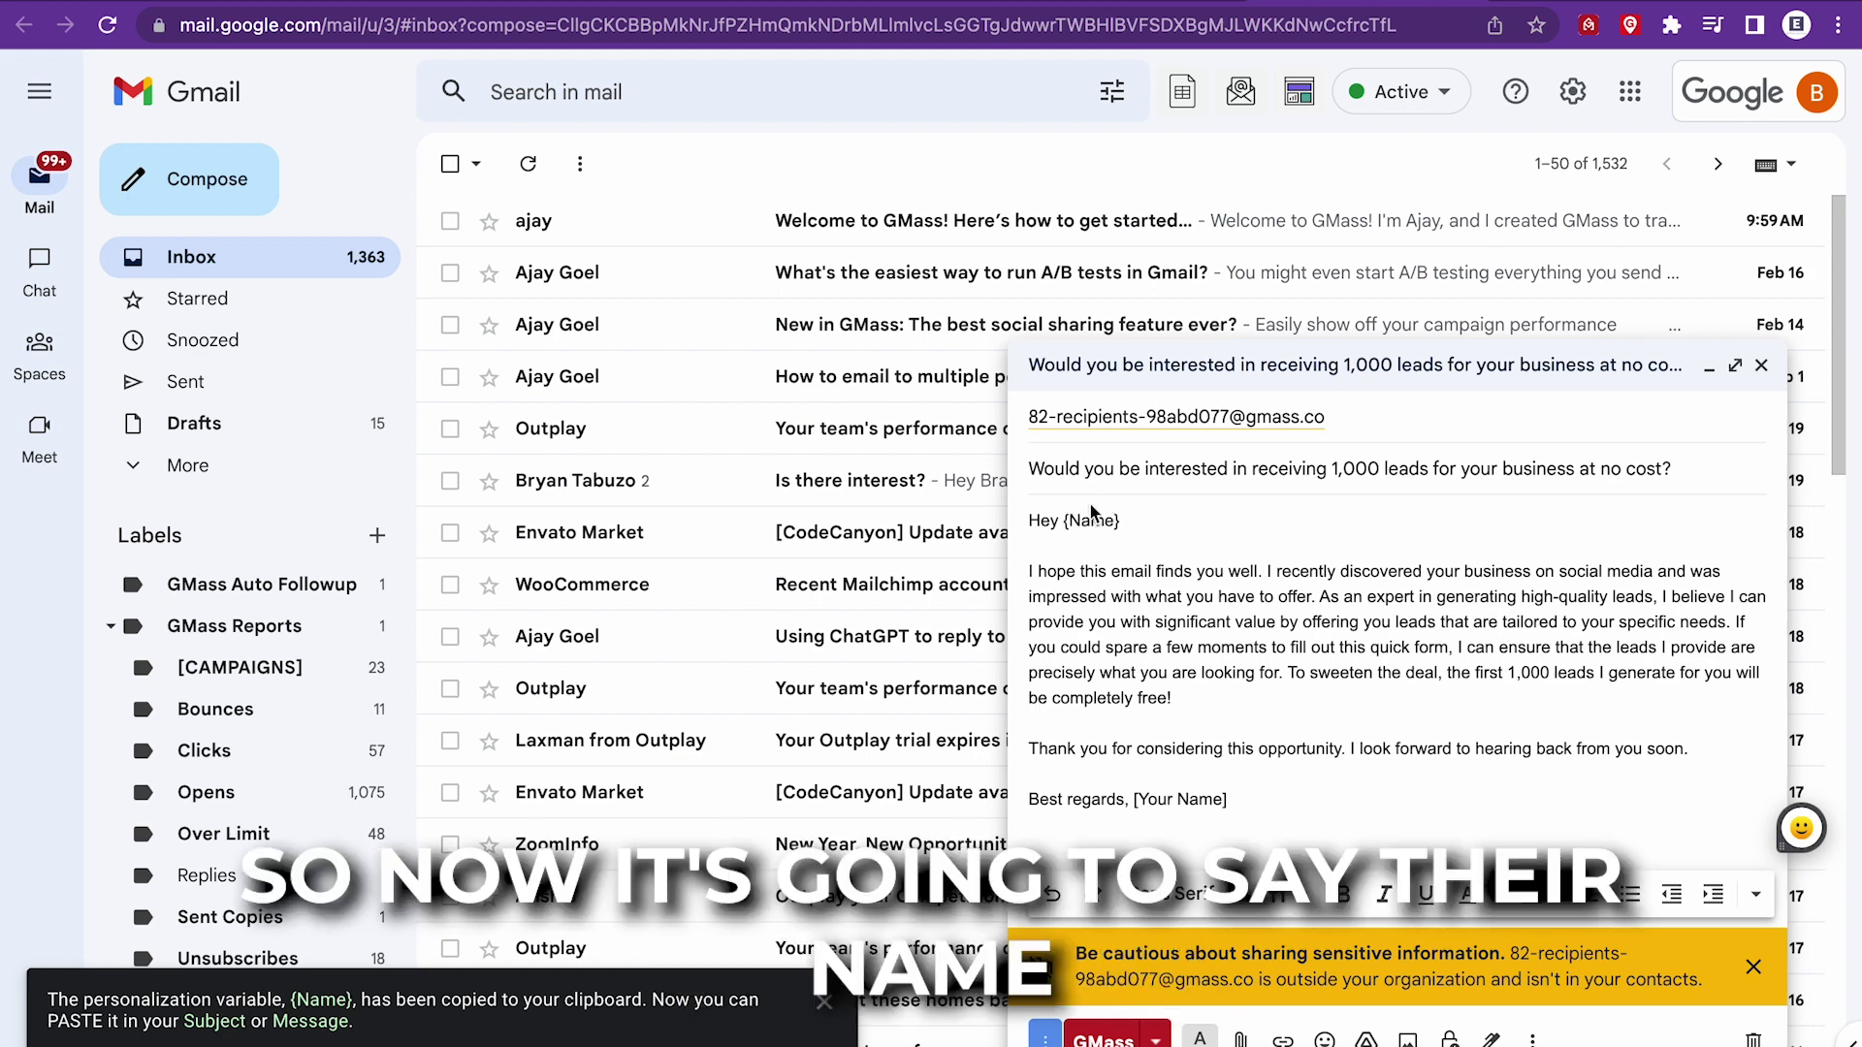
Break the body into paragraphs after 'well.', 'offer.', 'needs.' and 'for.', and select the quick form phrase.
click(1269, 562)
key(Return)
key(Return)
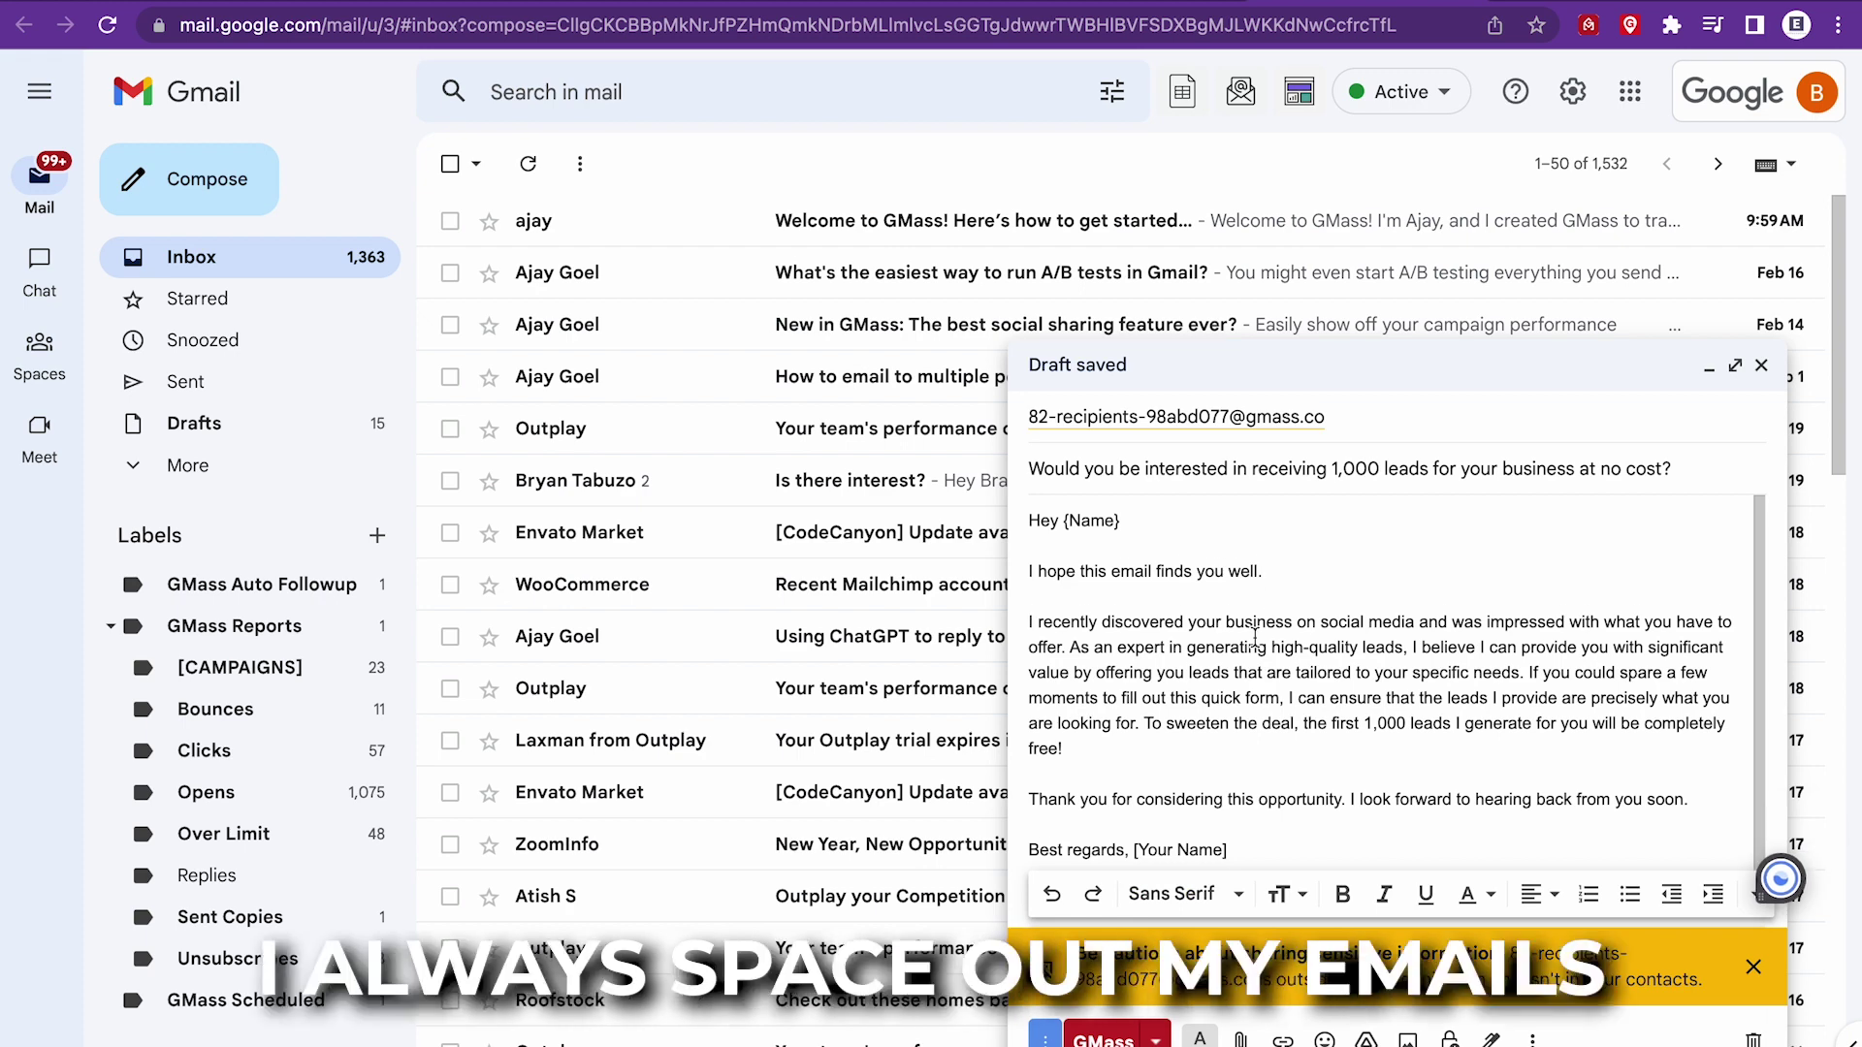
scroll(1249, 637, down, 1)
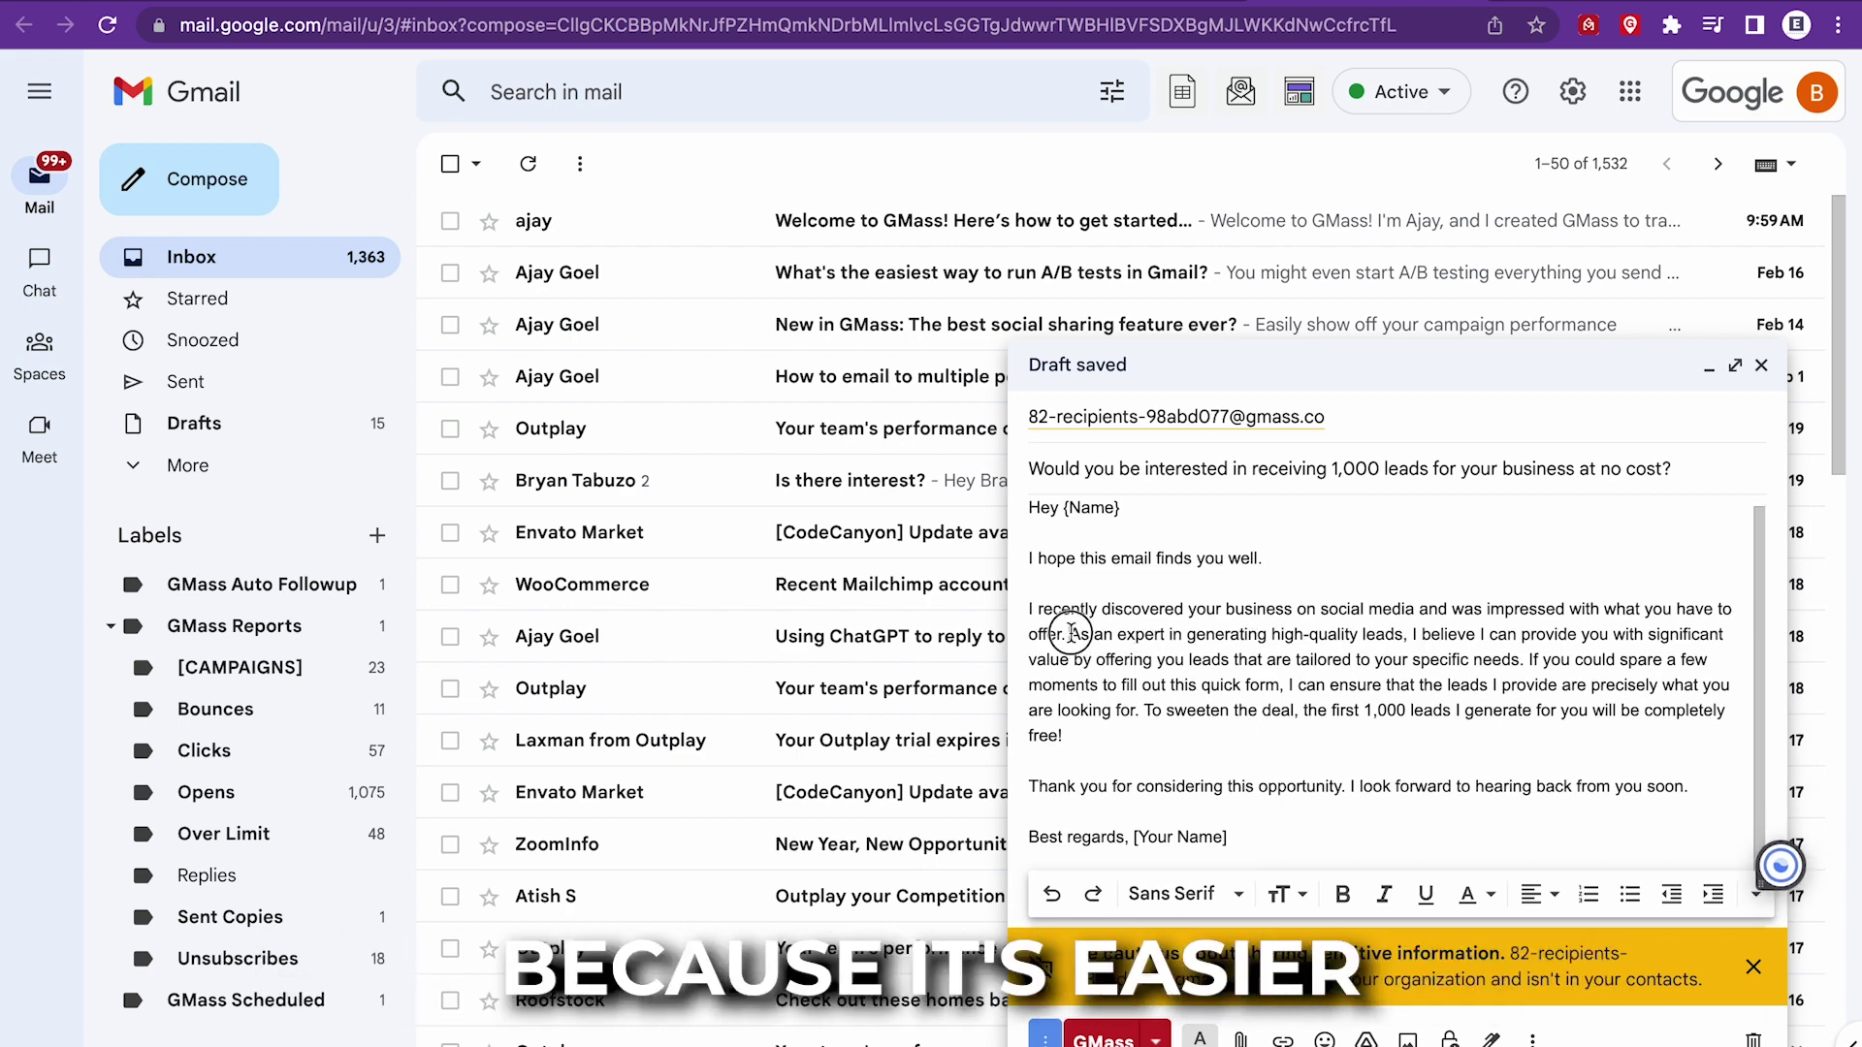
click(1070, 636)
key(Return)
key(Return)
click(1479, 710)
key(Return)
key(Return)
click(1313, 786)
key(Return)
key(Return)
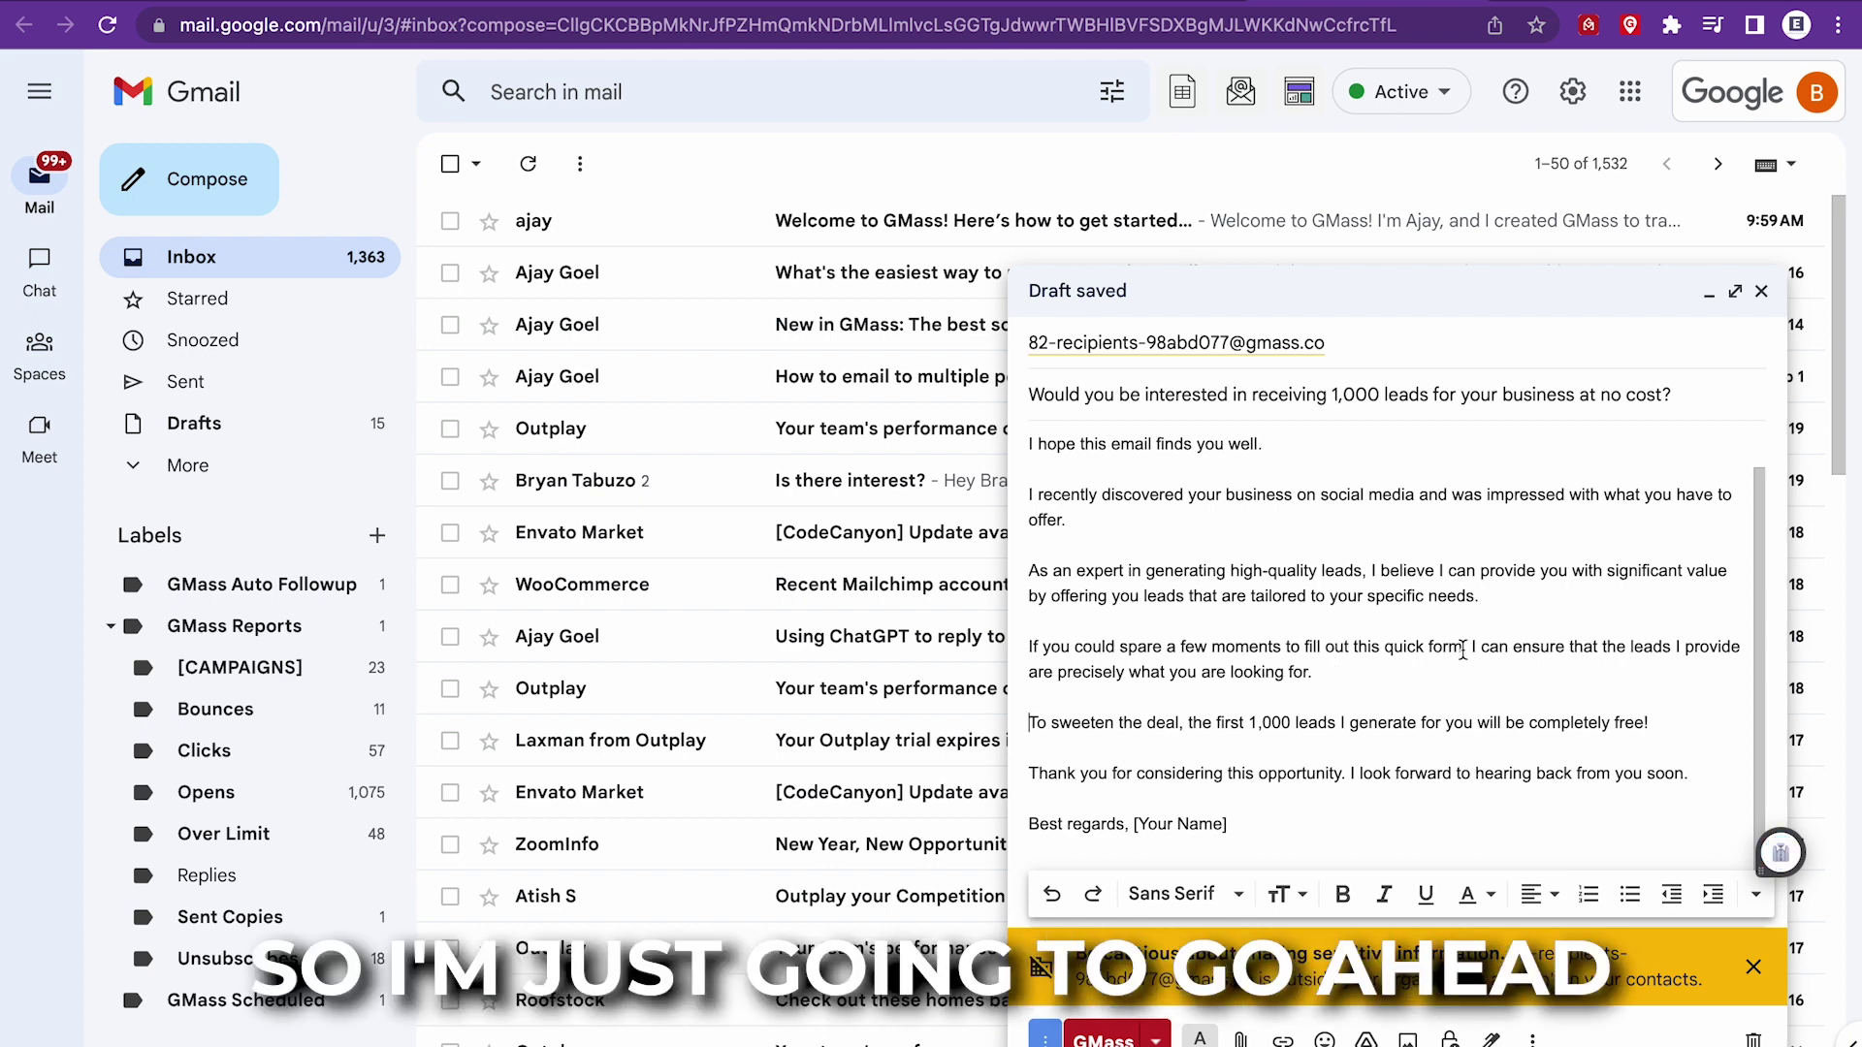
drag(1465, 652, 1027, 646)
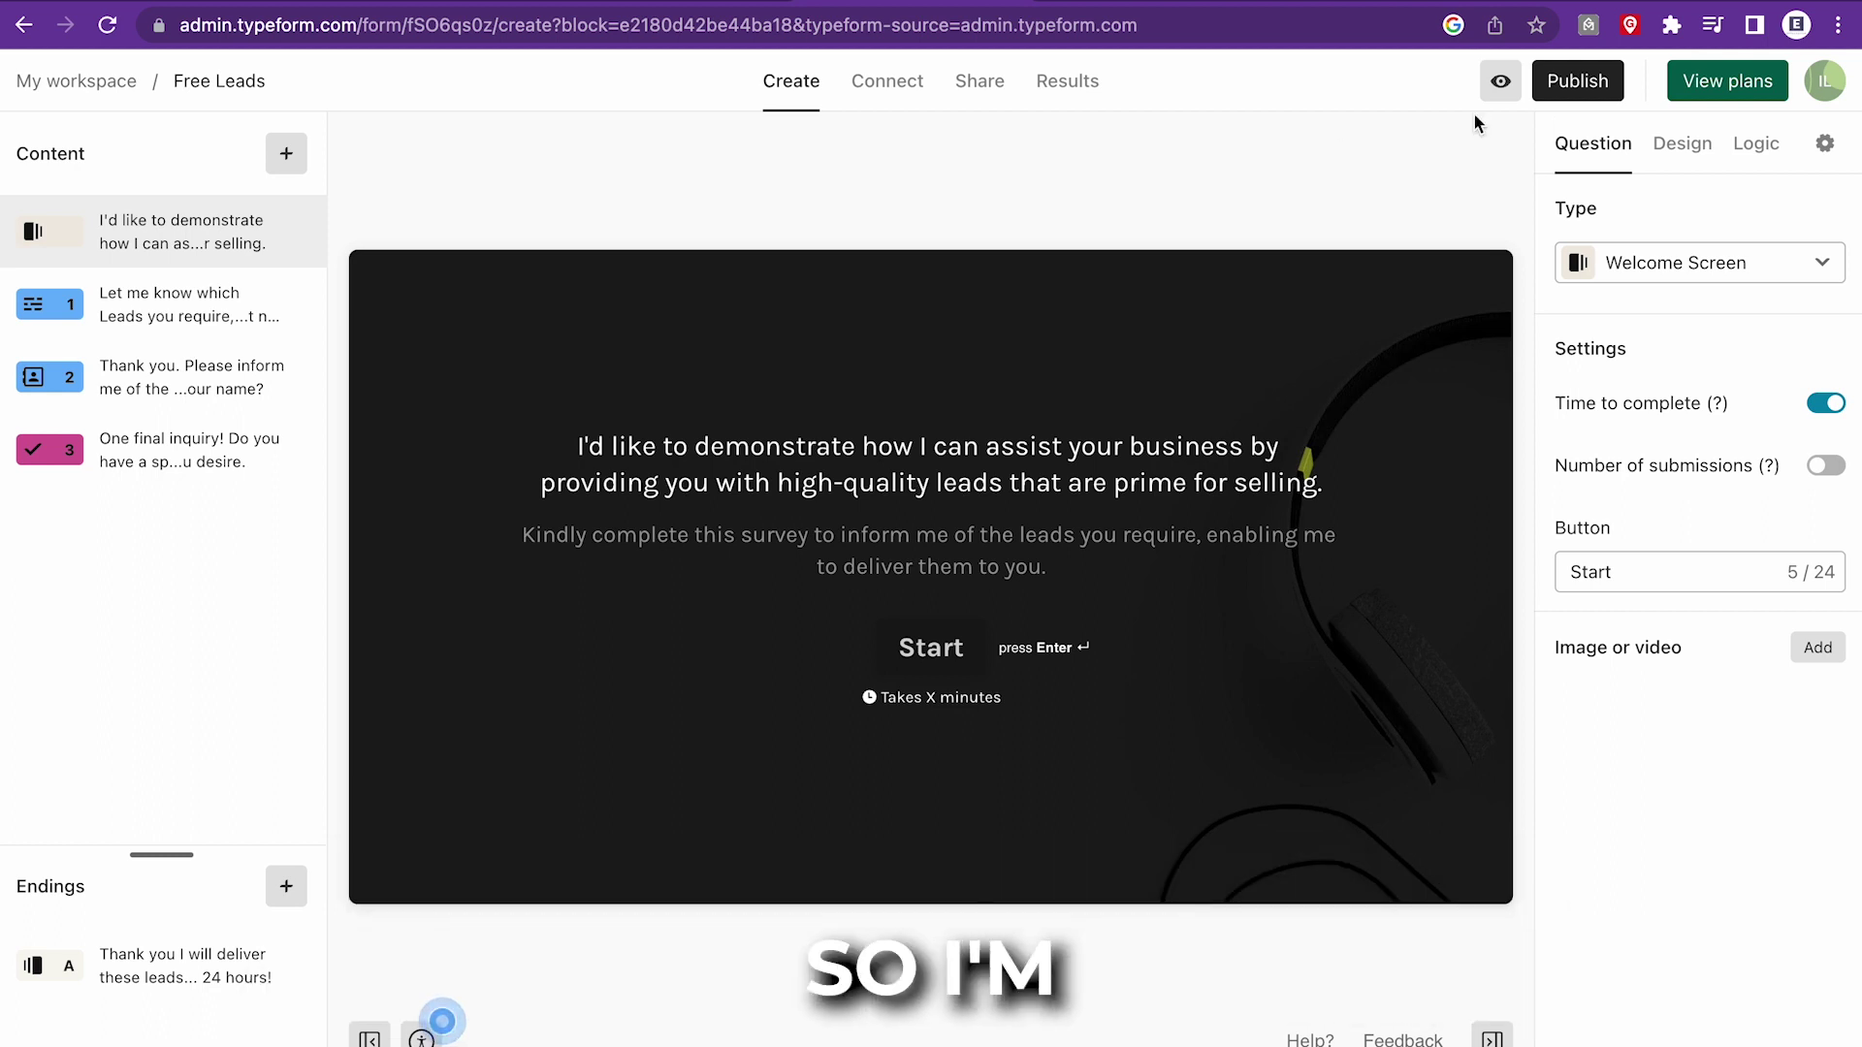
Publish the Free Leads Typeform and copy its share link.
click(1563, 85)
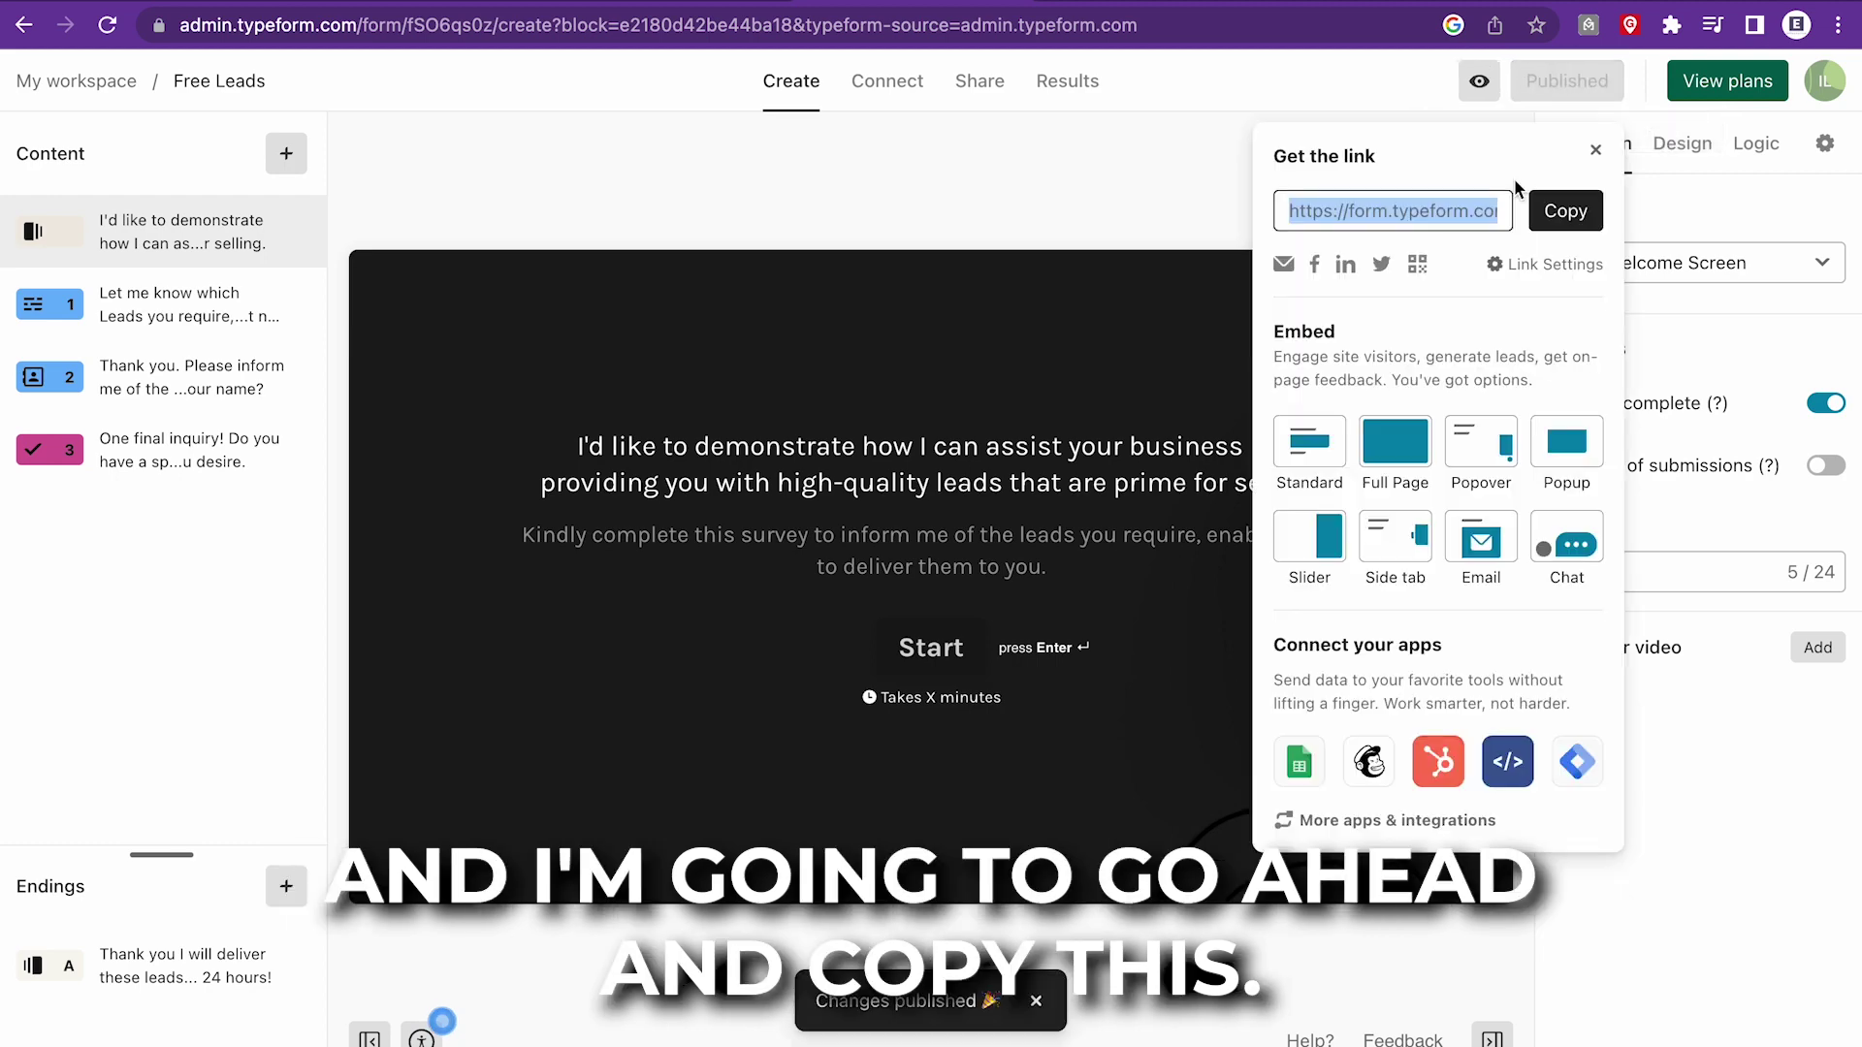
click(1554, 211)
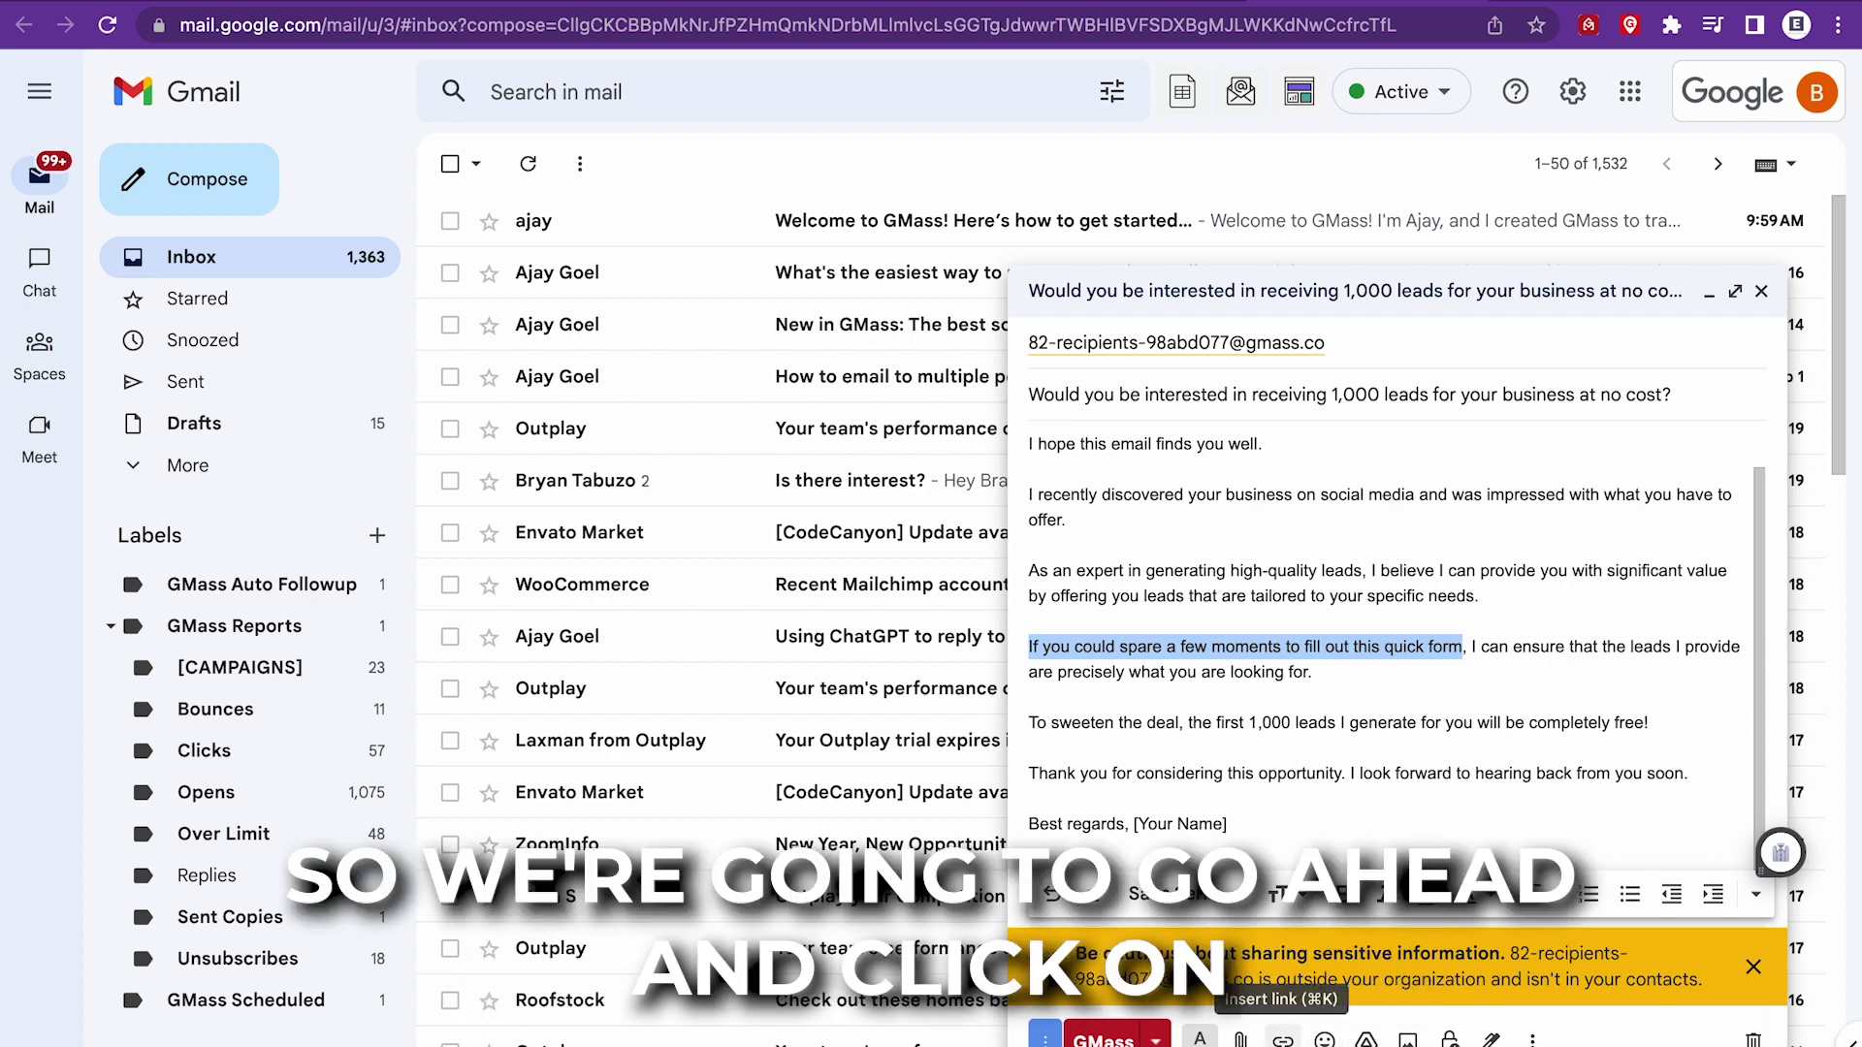
Link 'fill out this quick form' to the Typeform URL, then select the completely-free phrase.
click(1282, 1040)
key(super+v)
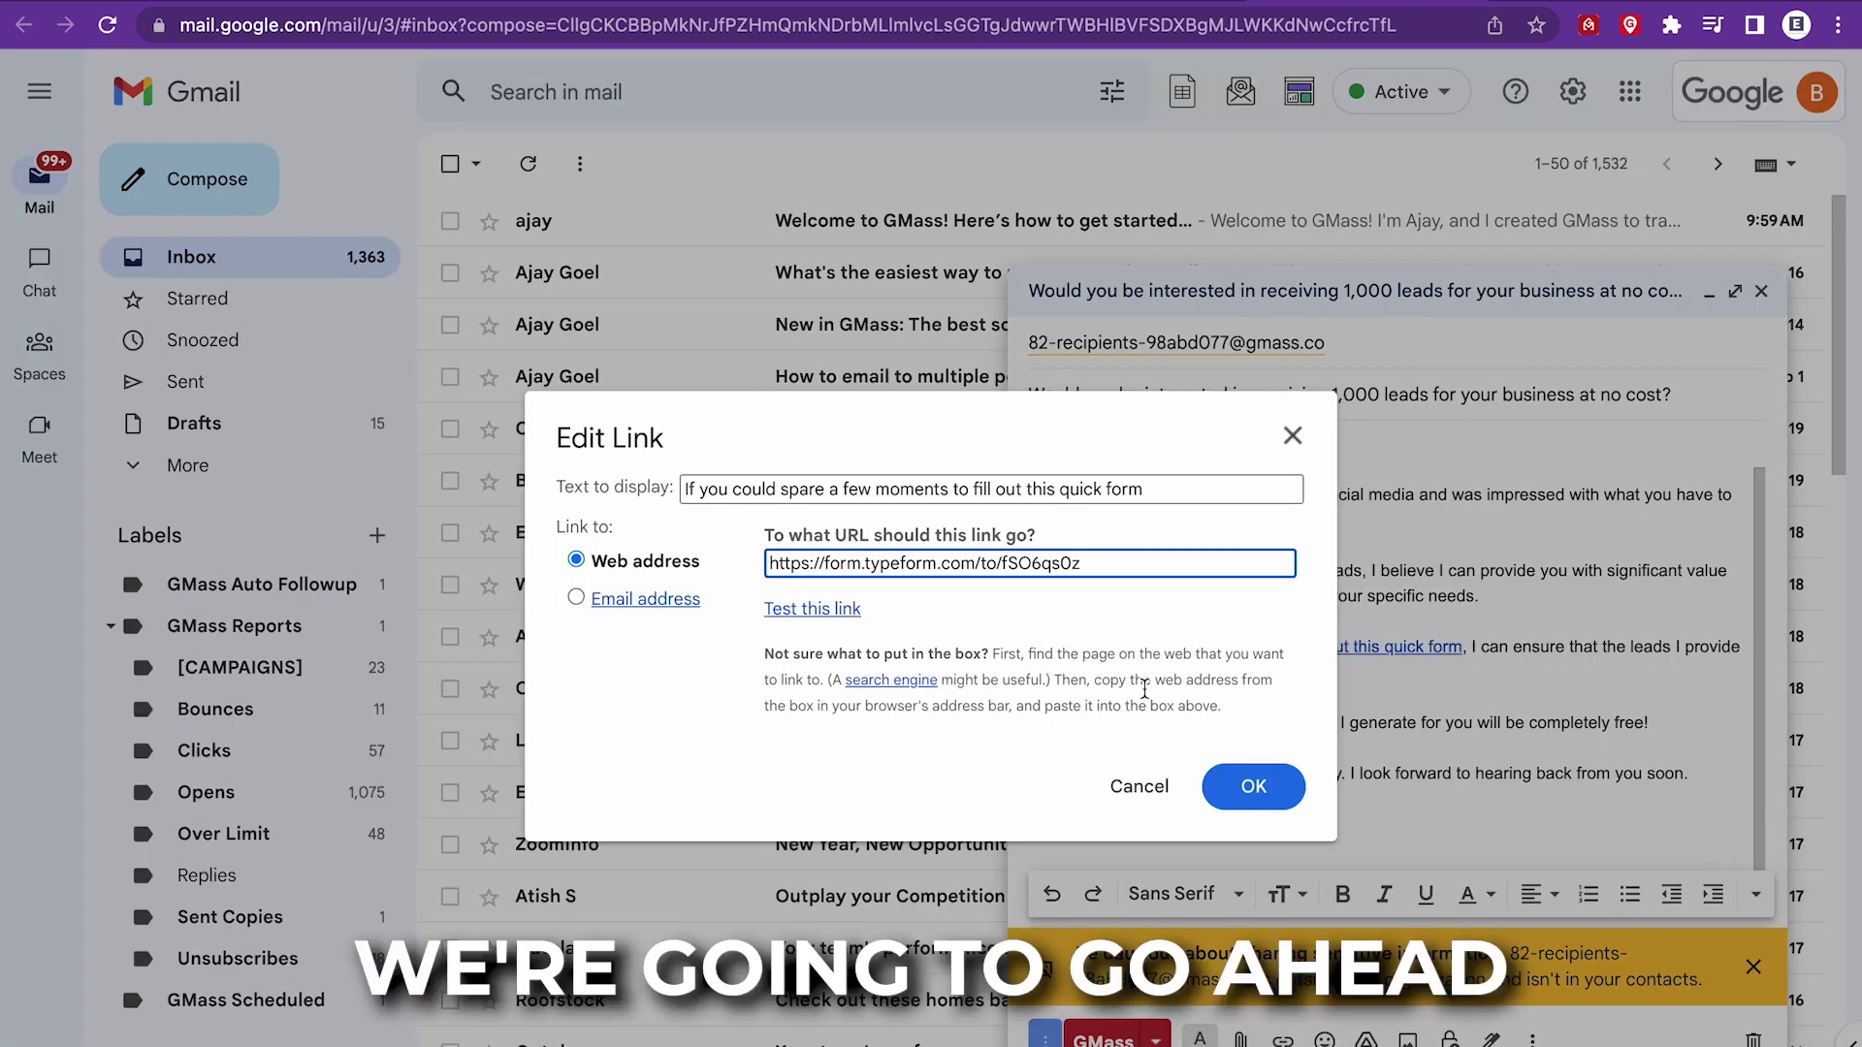
click(1254, 786)
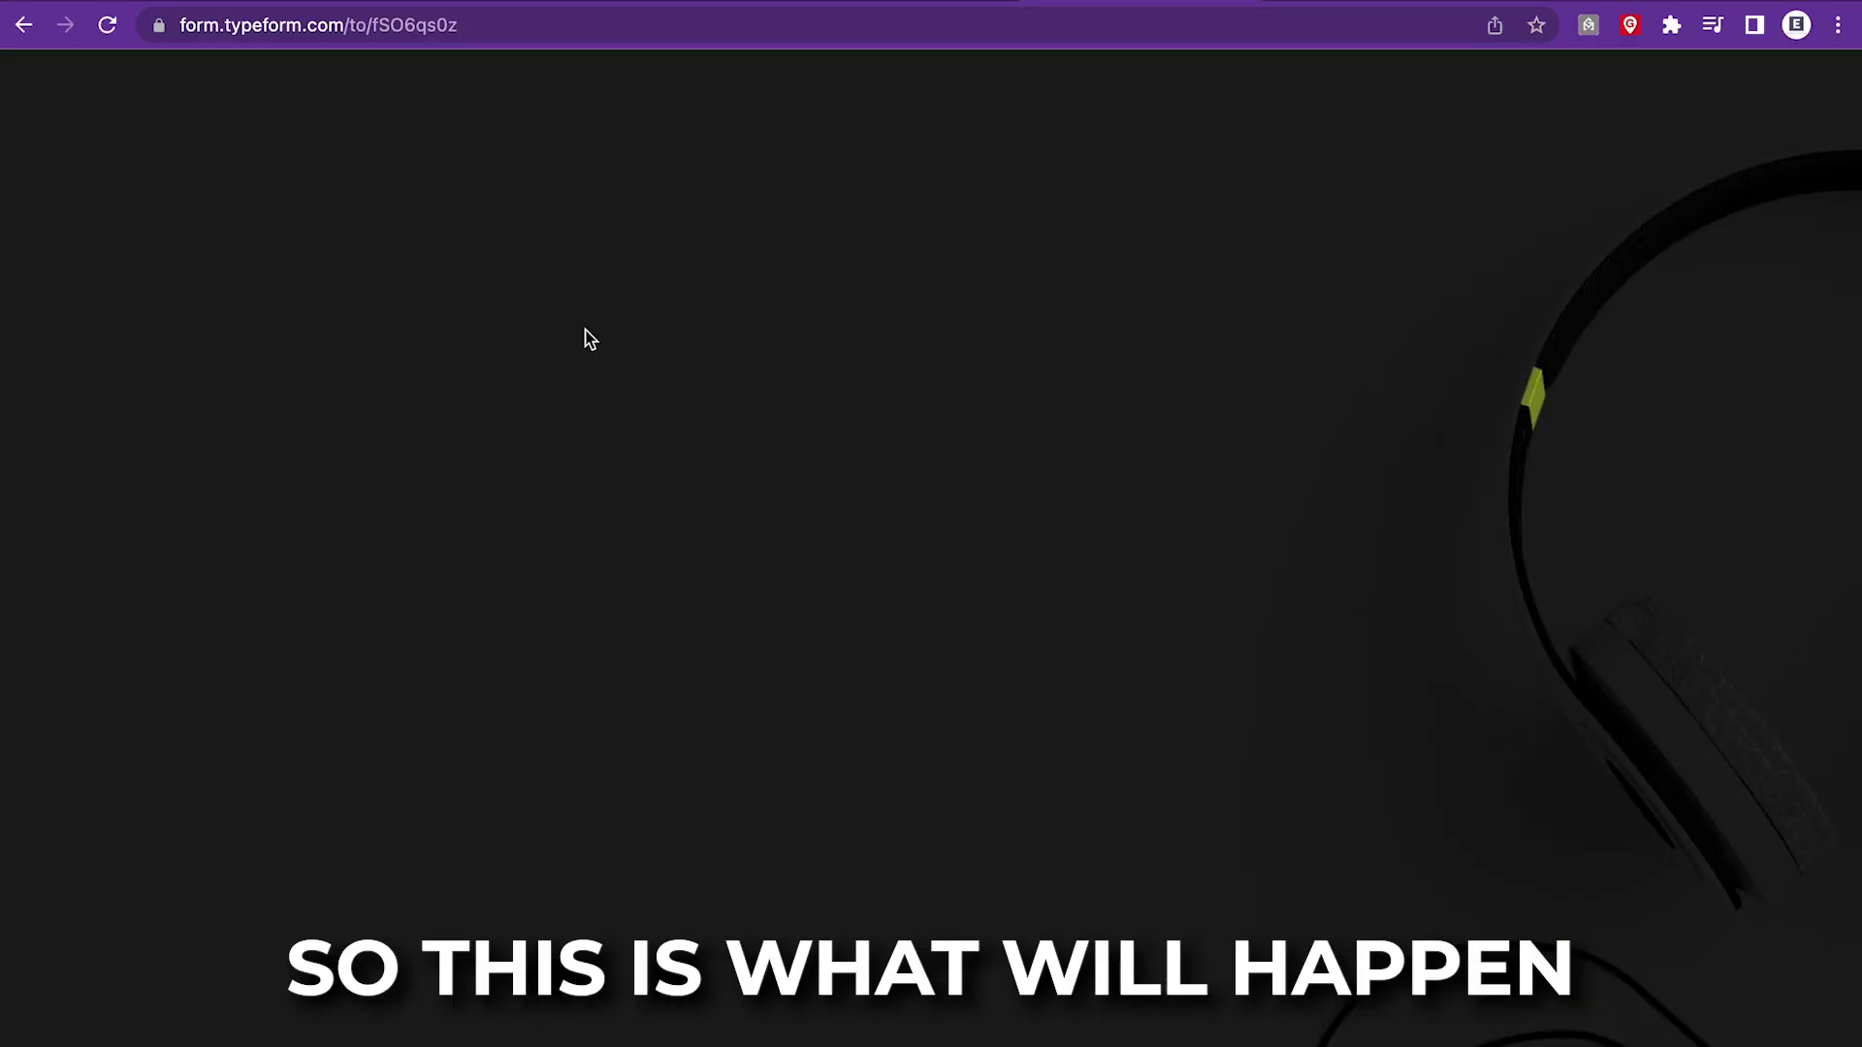
click(877, 3)
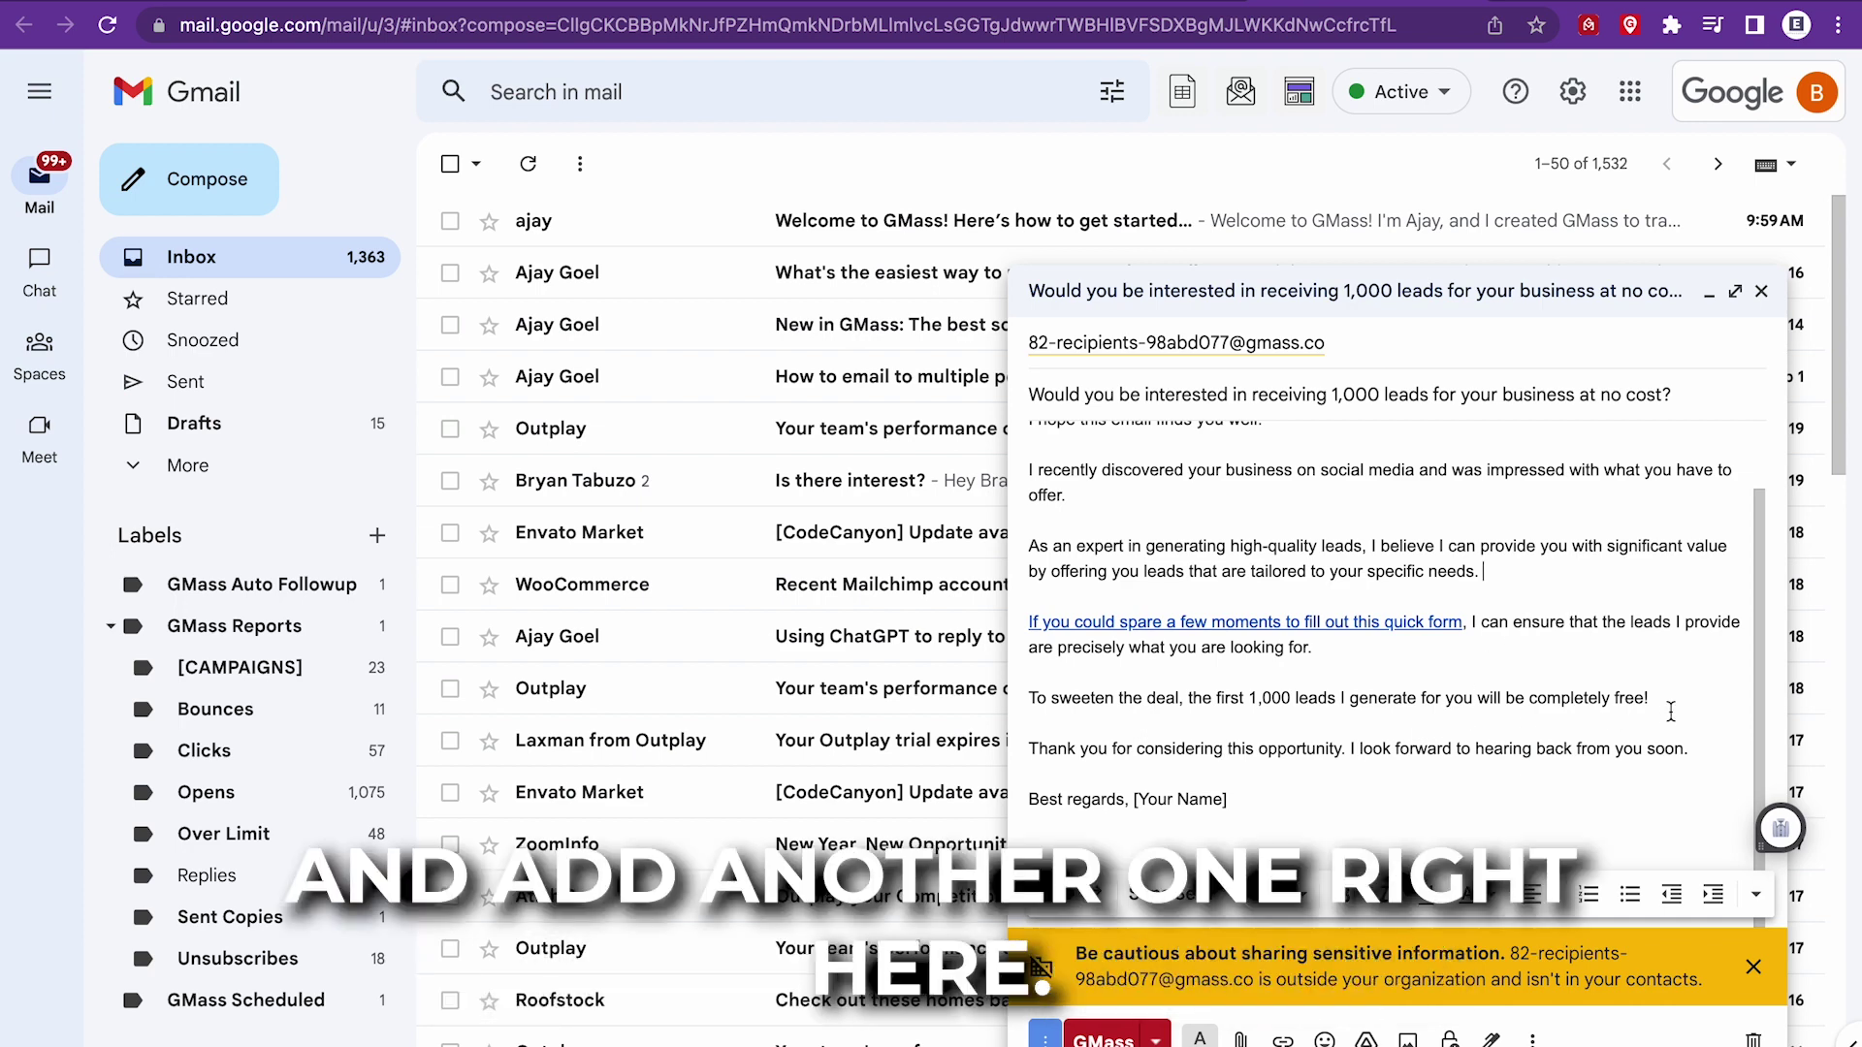
drag(1651, 698, 1339, 705)
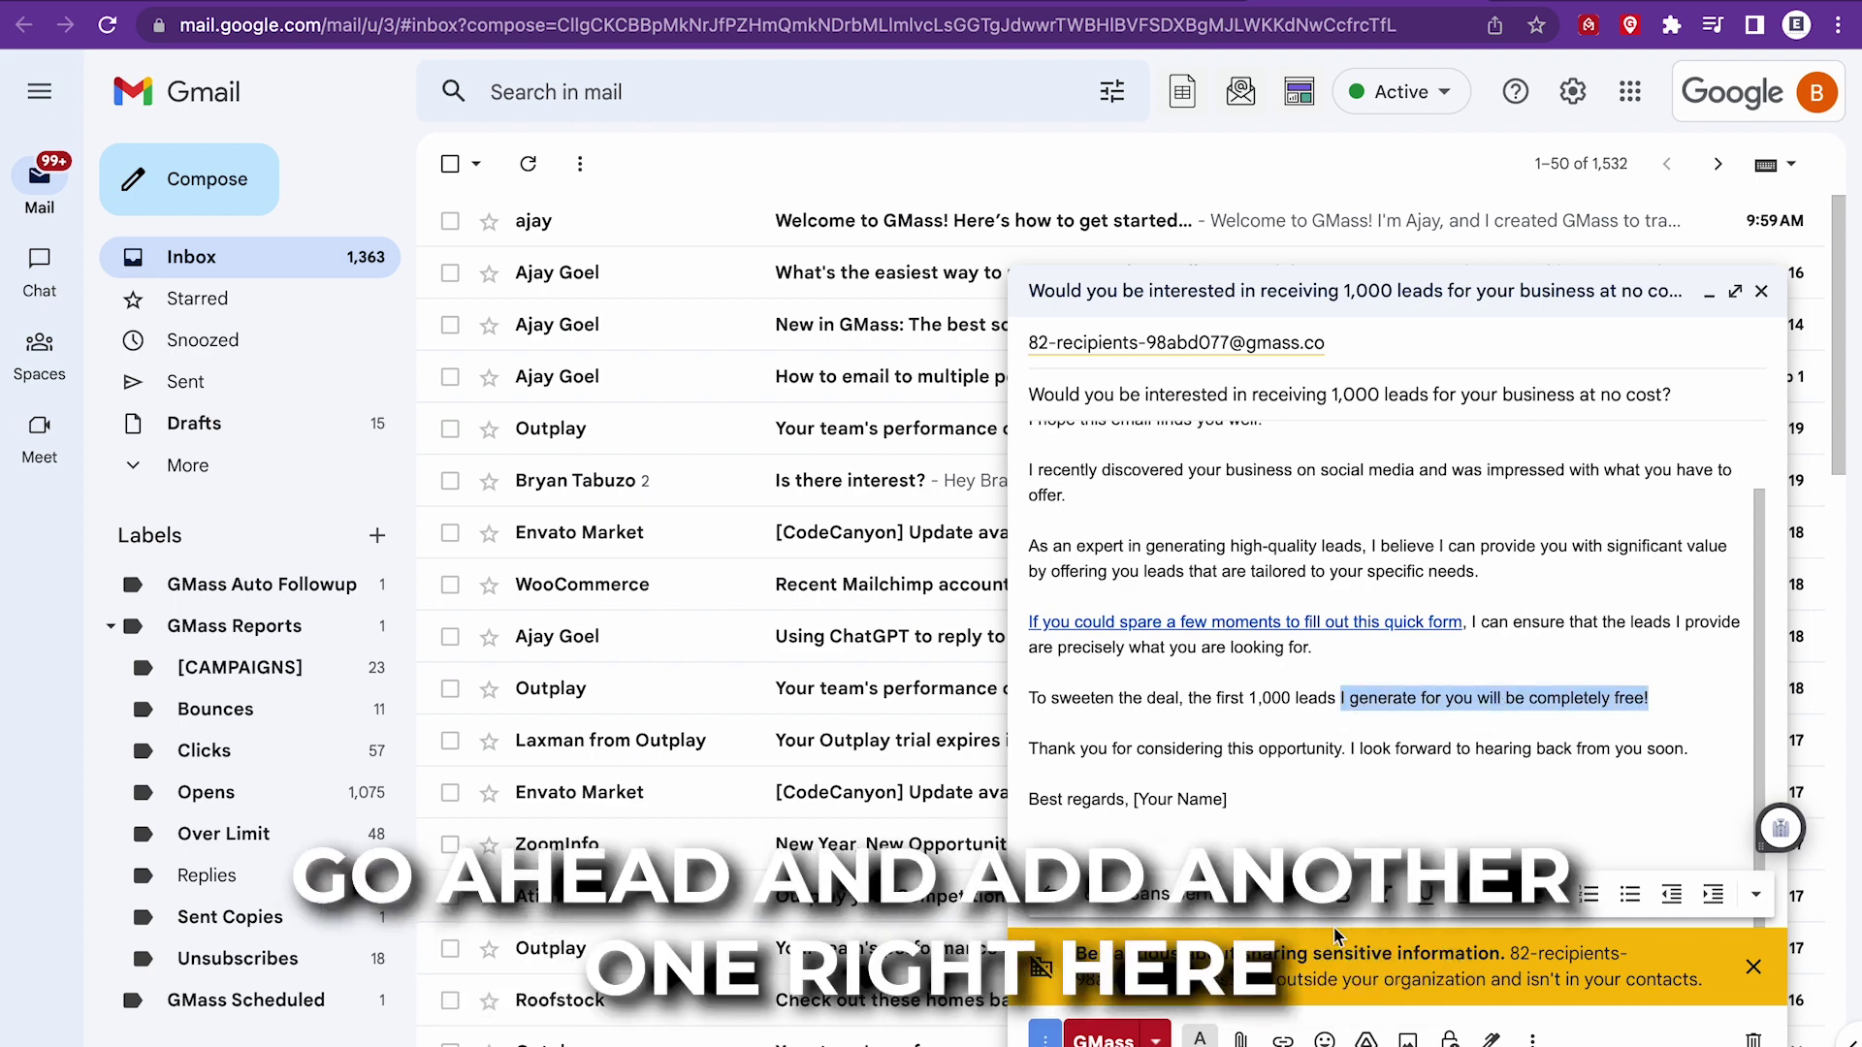
Link the 'completely free' phrase to the Typeform and add a GMass unsubscribe line below the sign-off.
click(1283, 1040)
key(ctrl+v)
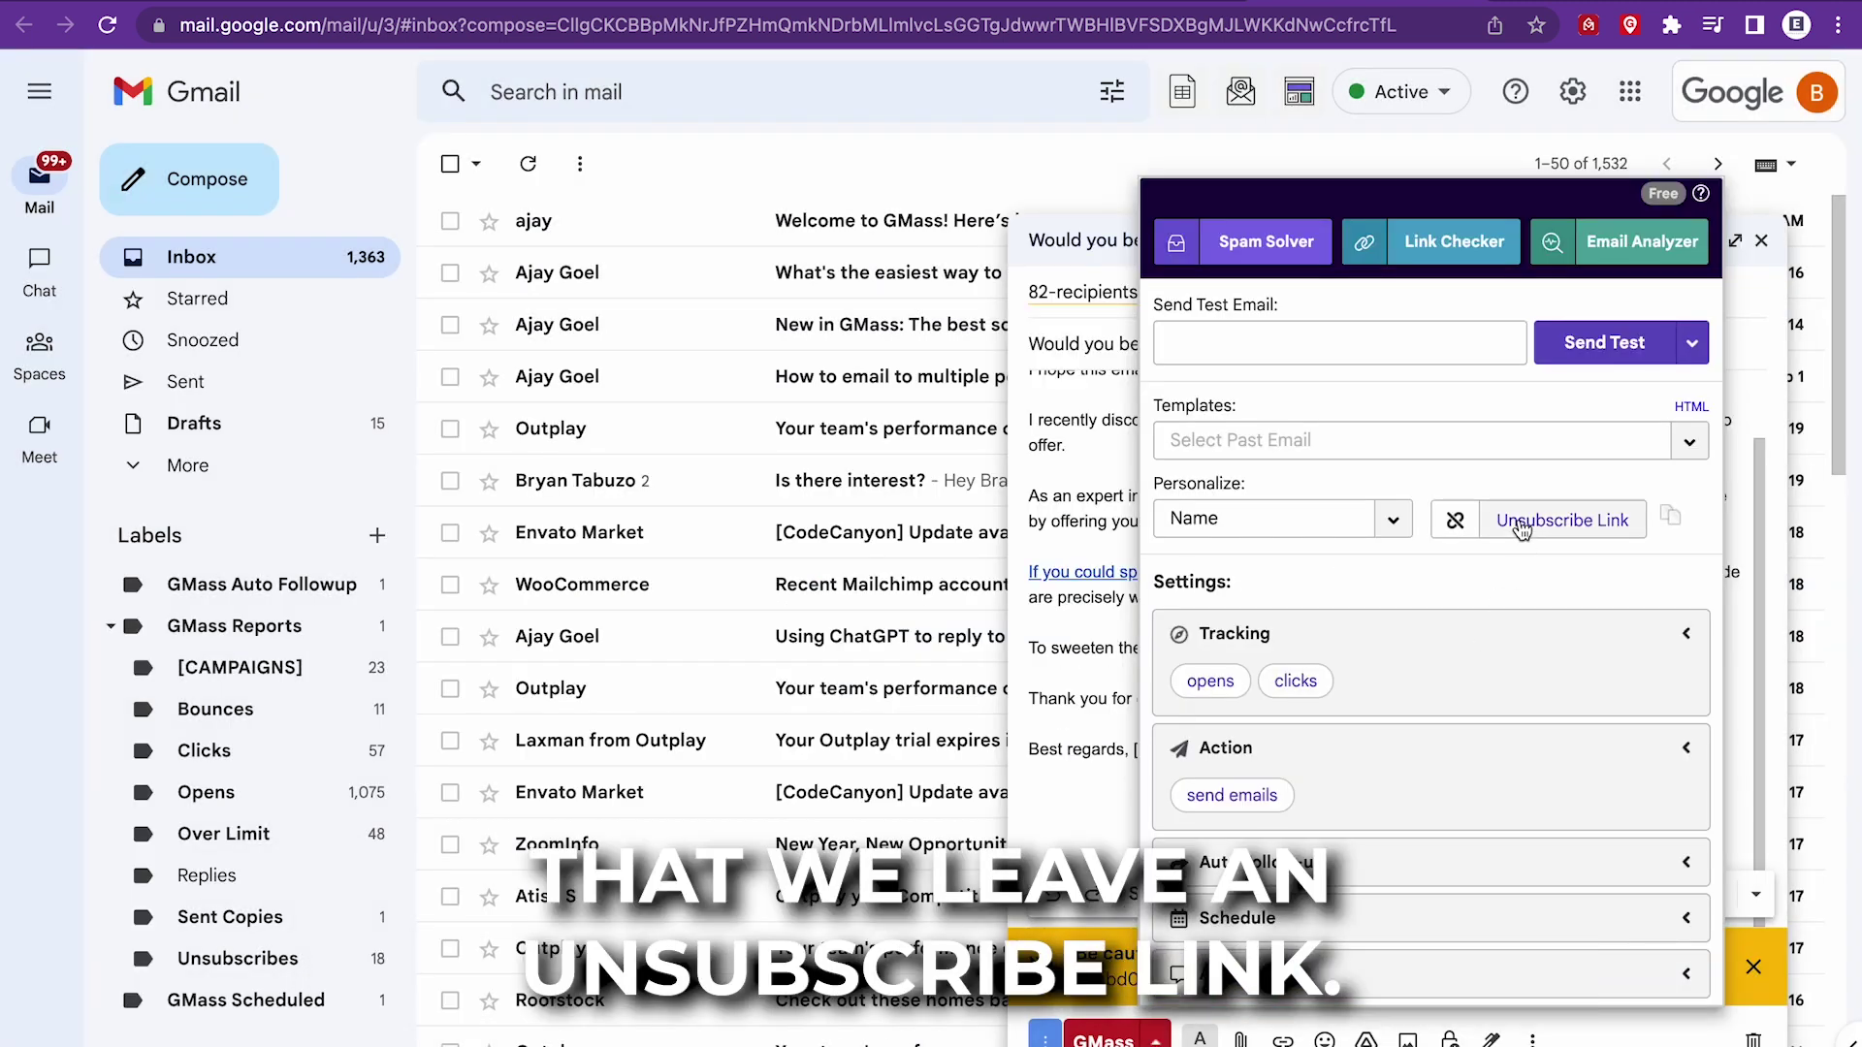
click(1520, 524)
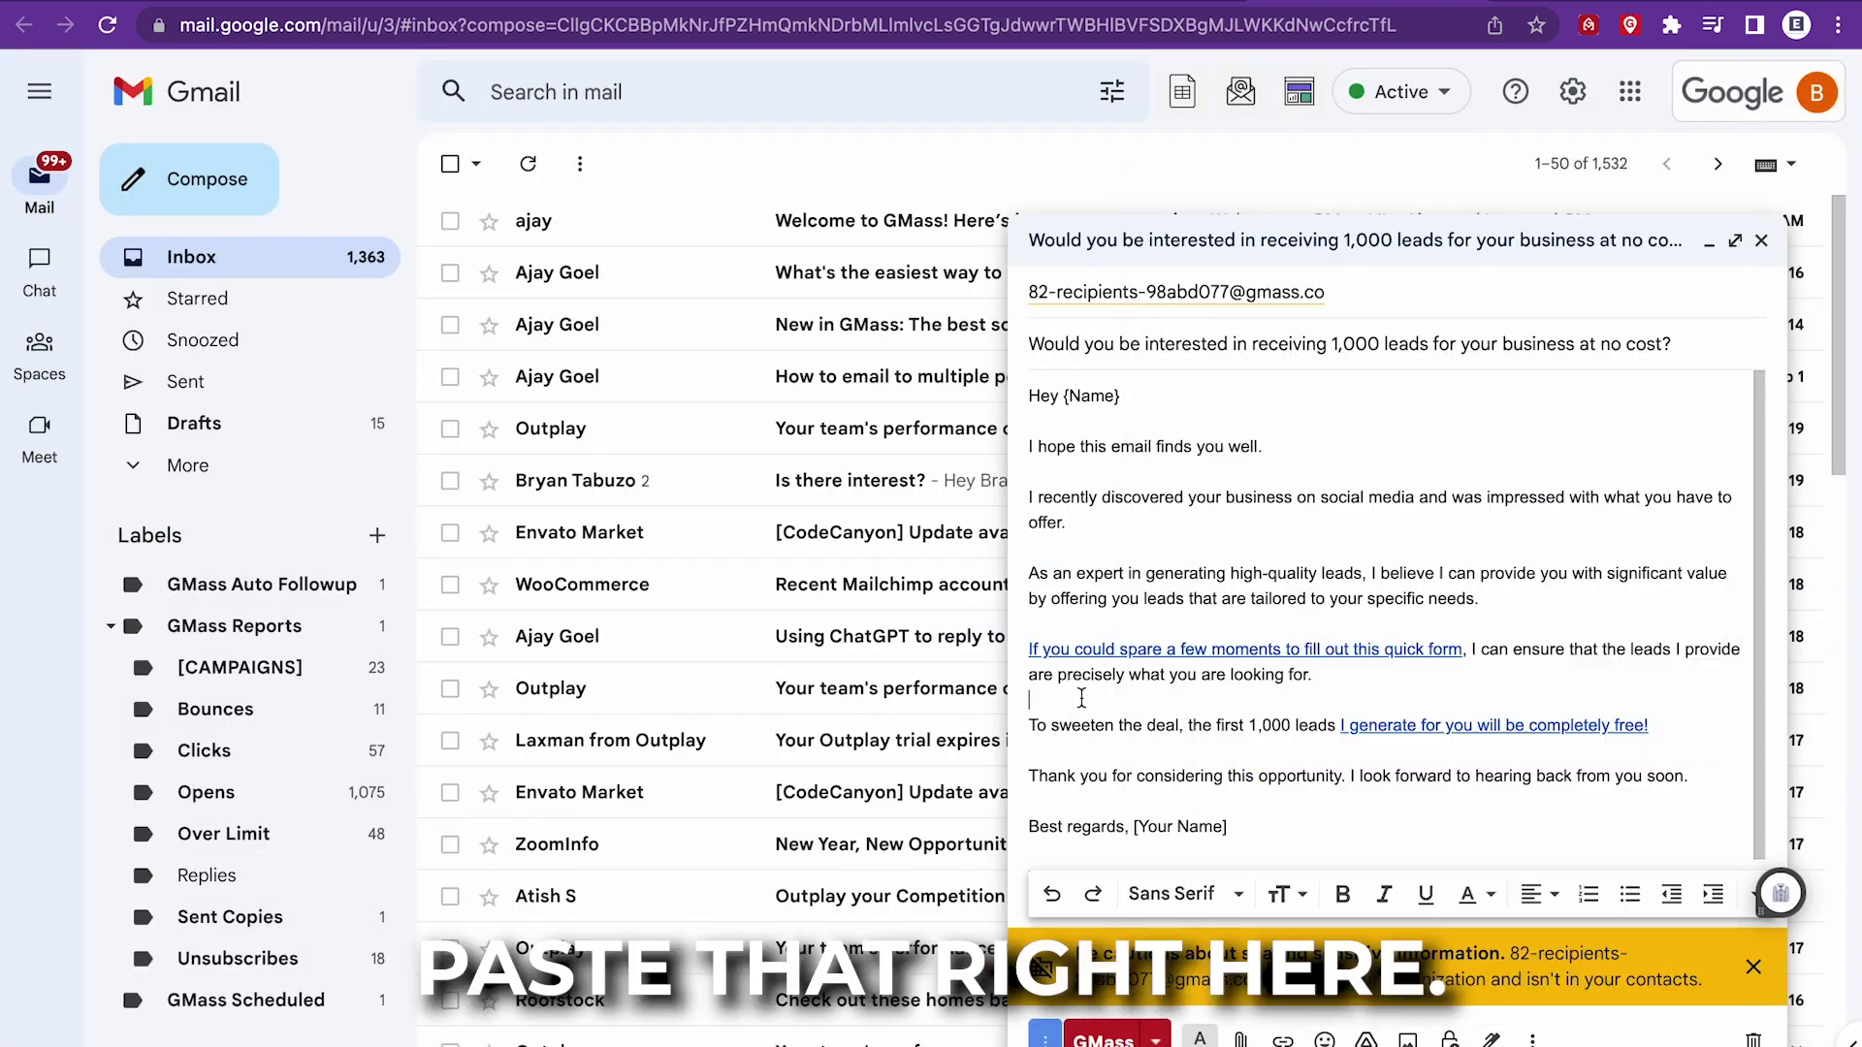
text(You may unsubscribe to stop receiving our emails.)
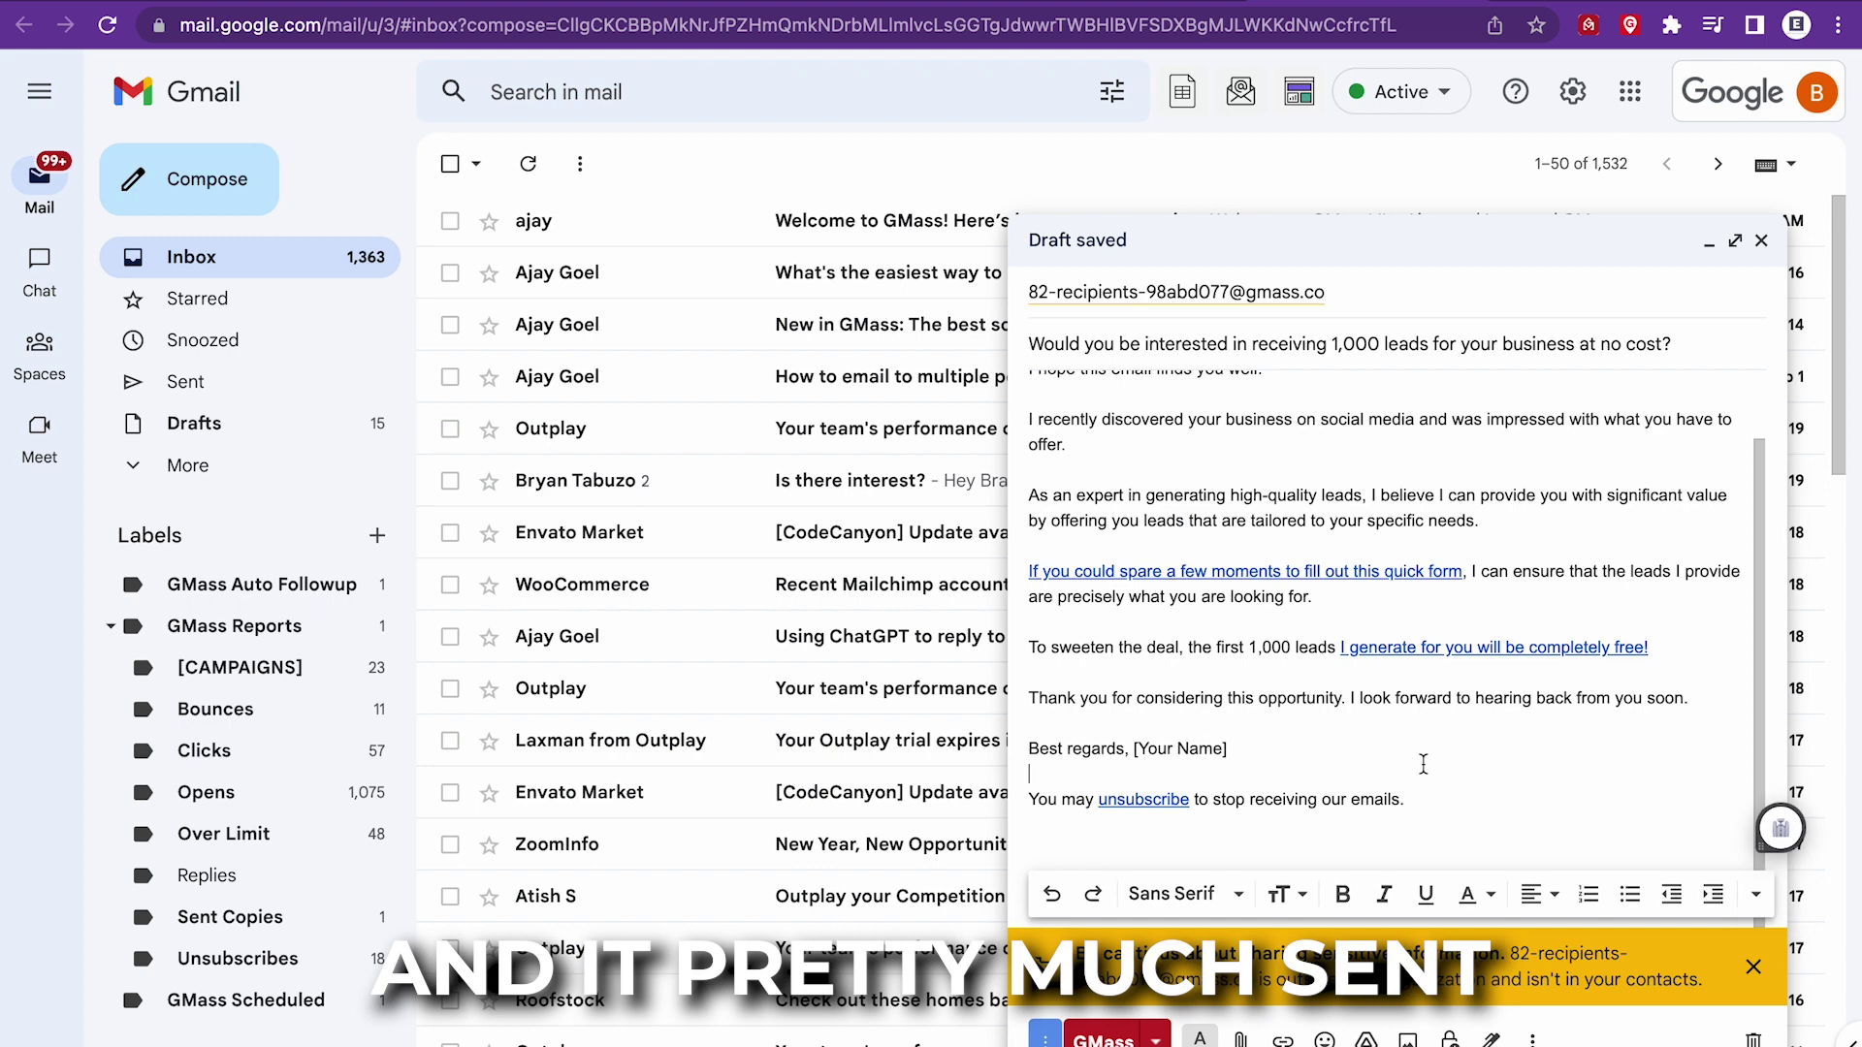
scroll(1416, 793, up, 2)
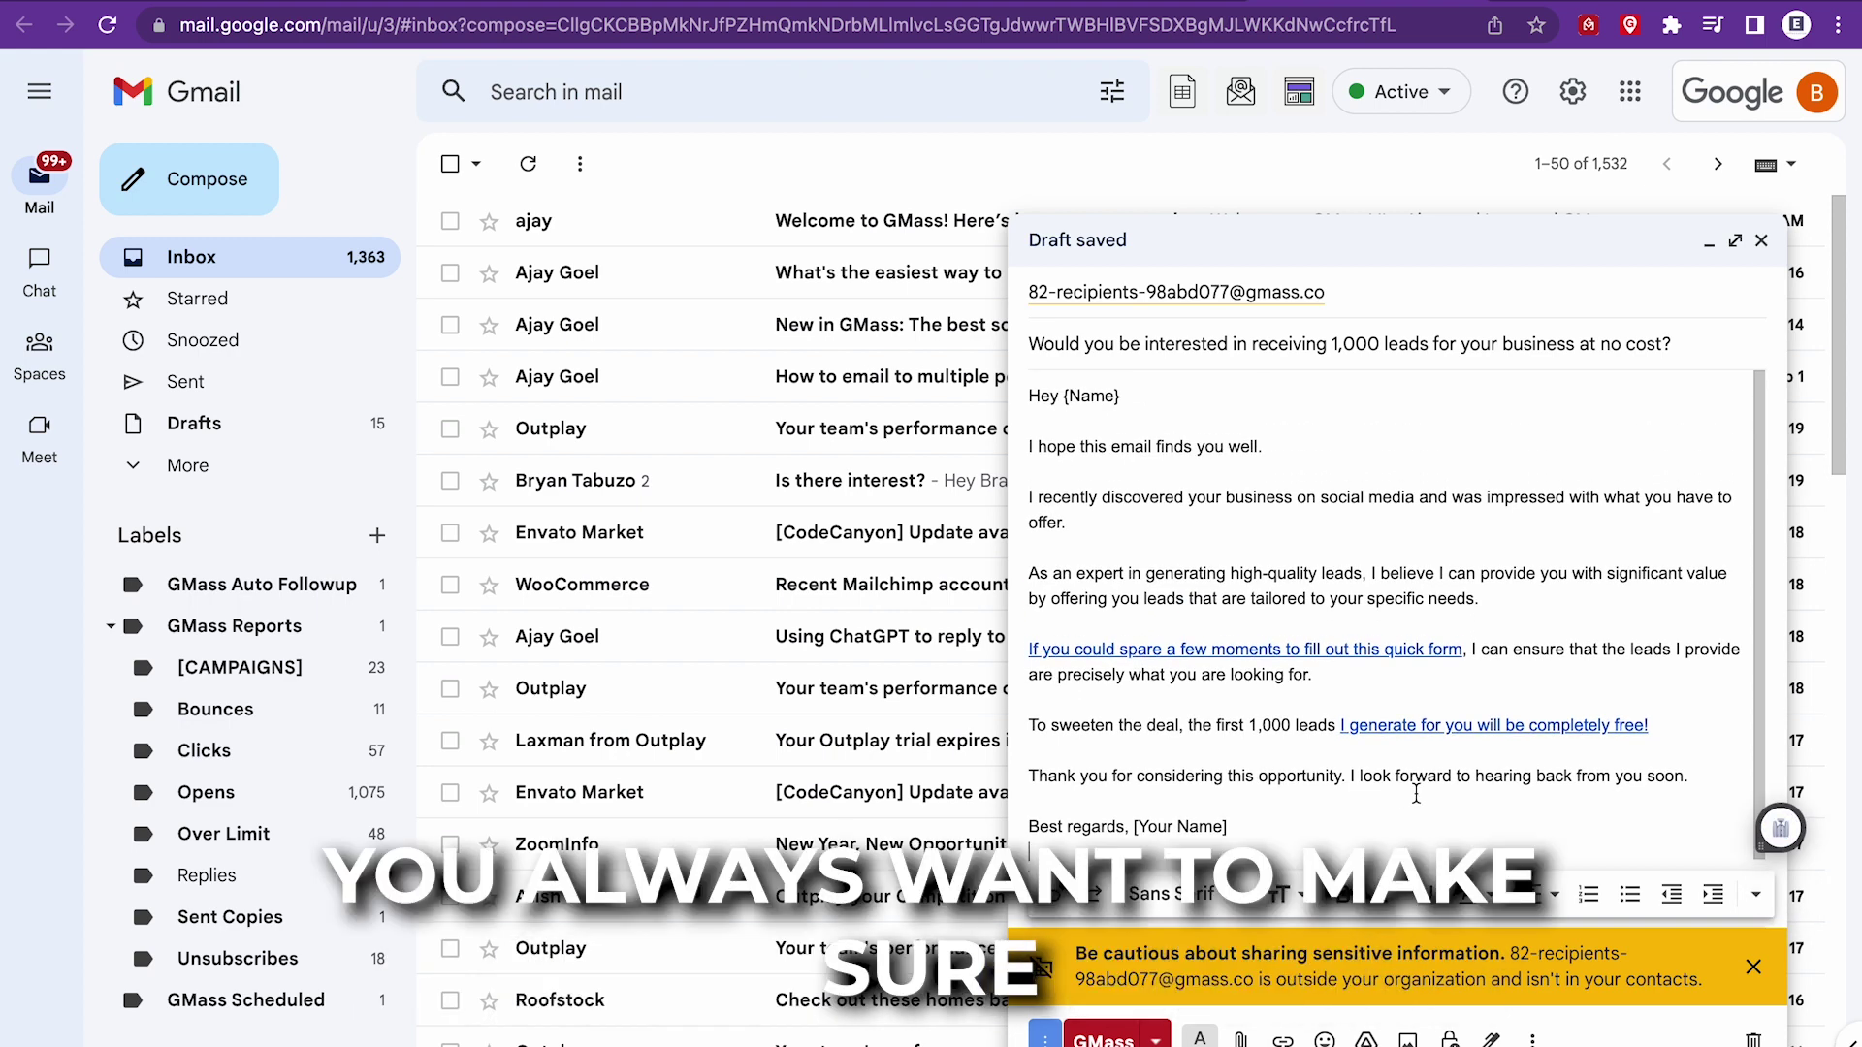
scroll(1416, 793, down, 2)
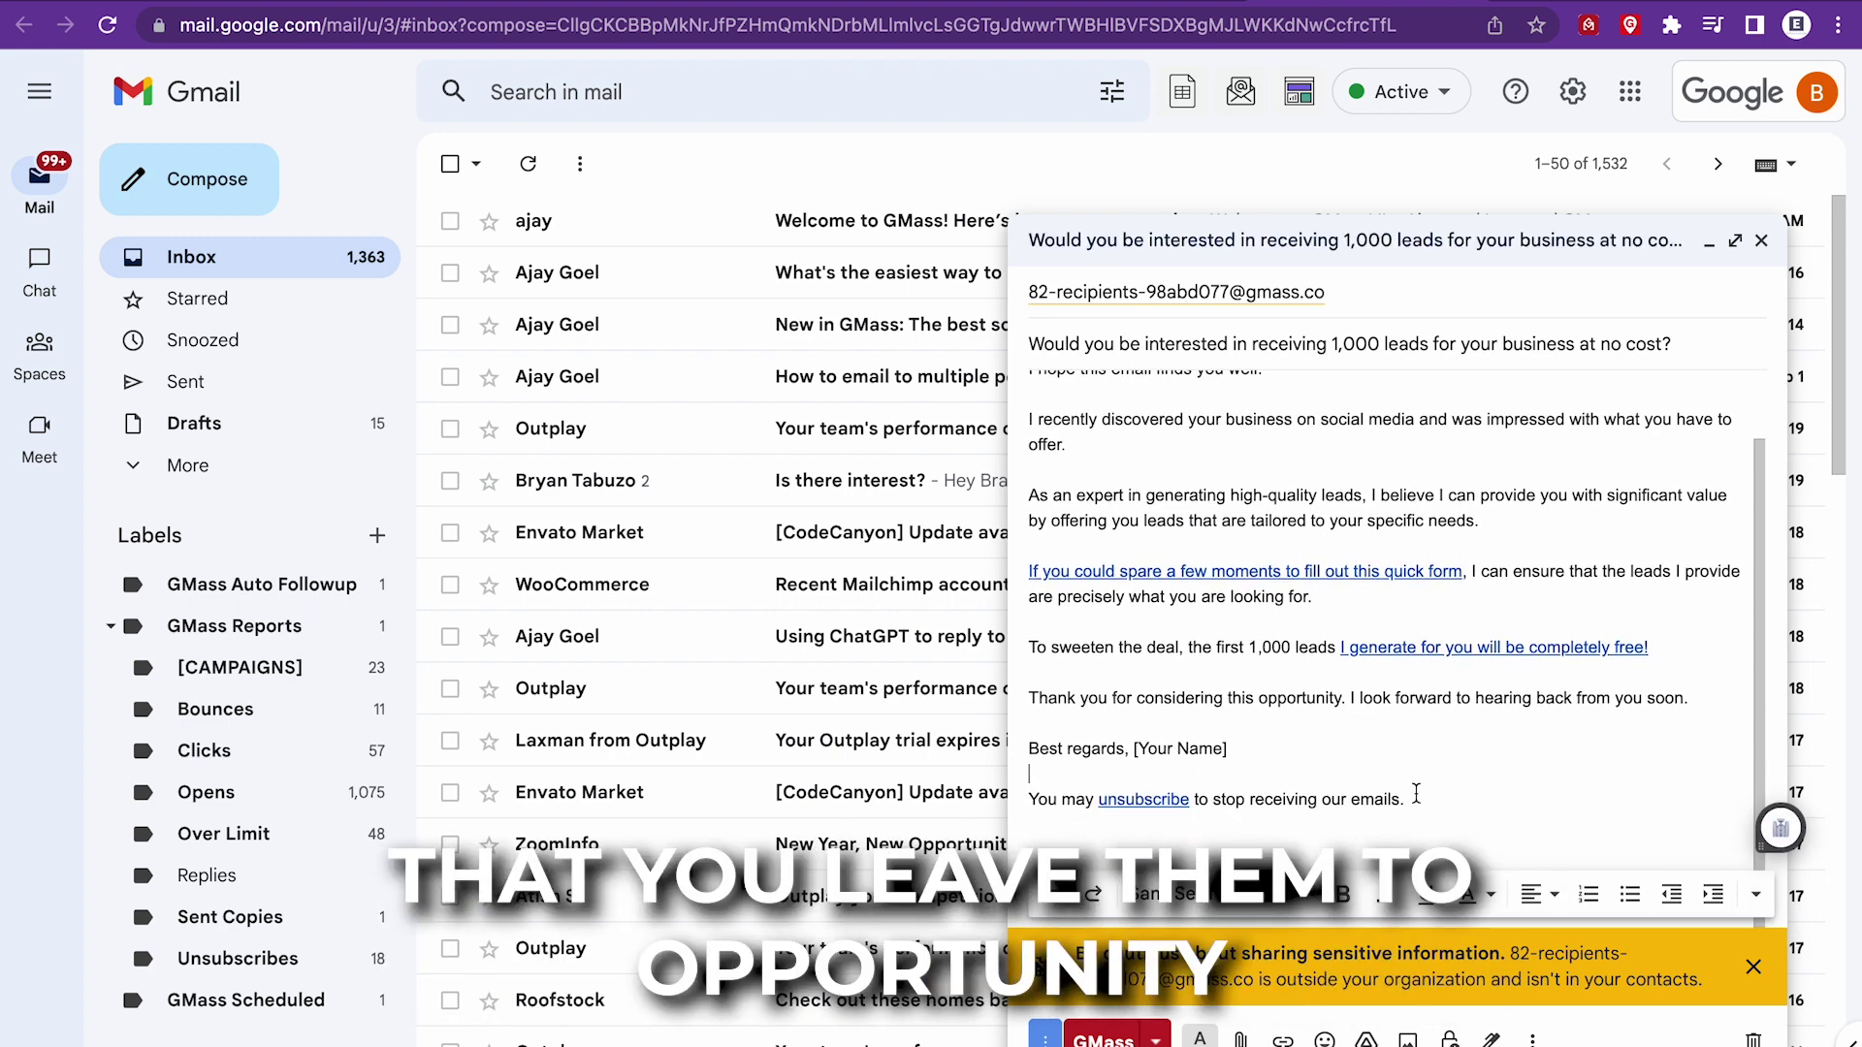